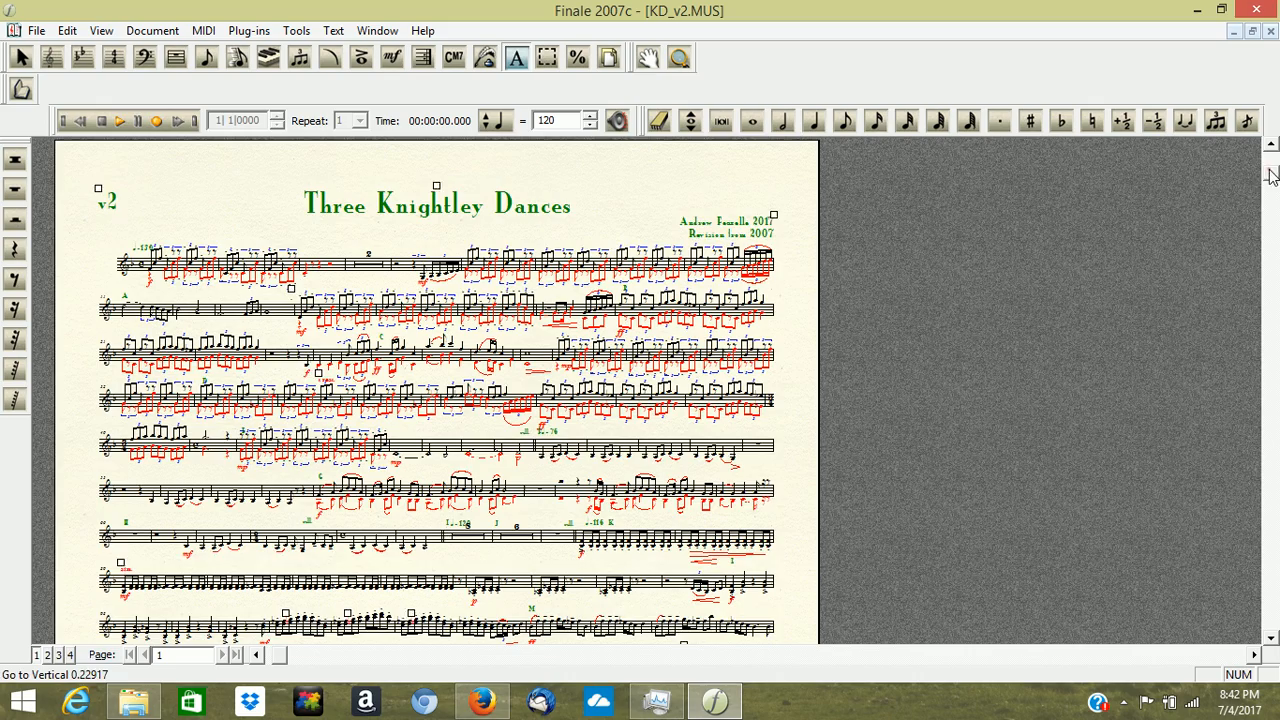
# Resize the pages from page 1 through the end of the piece to 94%, holding margins, with the Resize tool.
pyautogui.moveTo(1270, 177); pyautogui.dragTo(1204, 298)
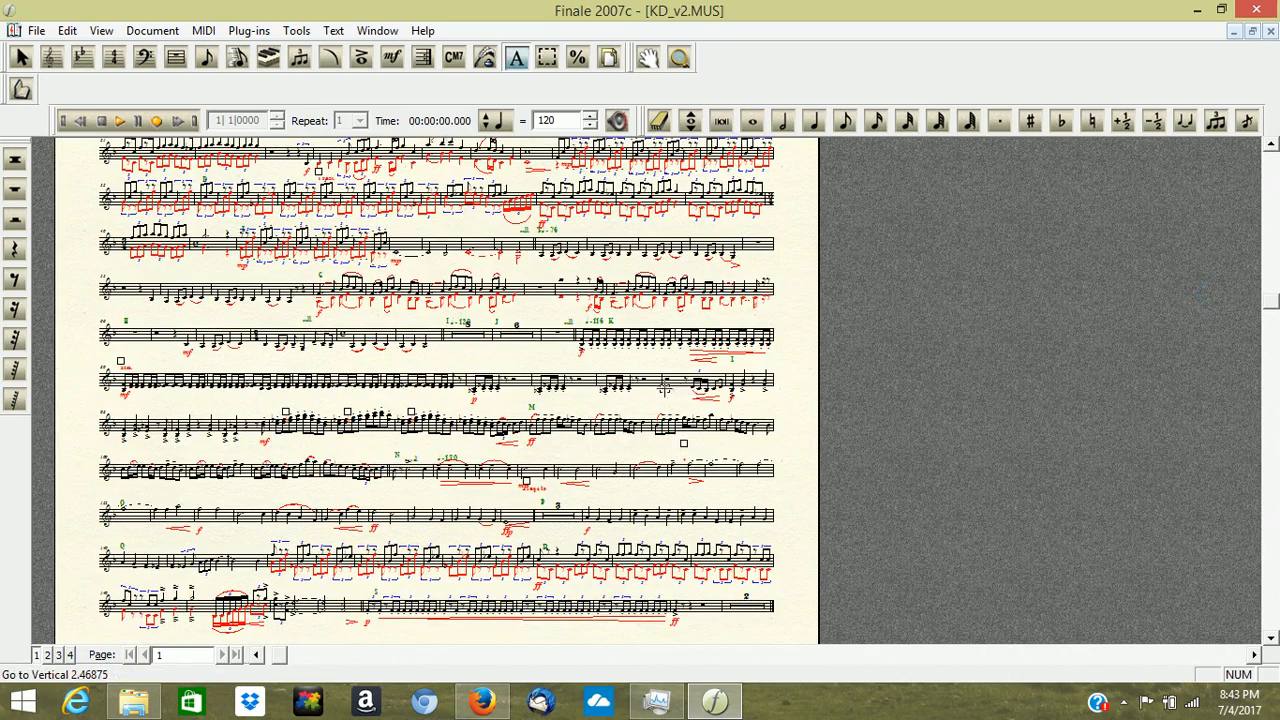
pyautogui.moveTo(1271, 303); pyautogui.dragTo(1256, 128)
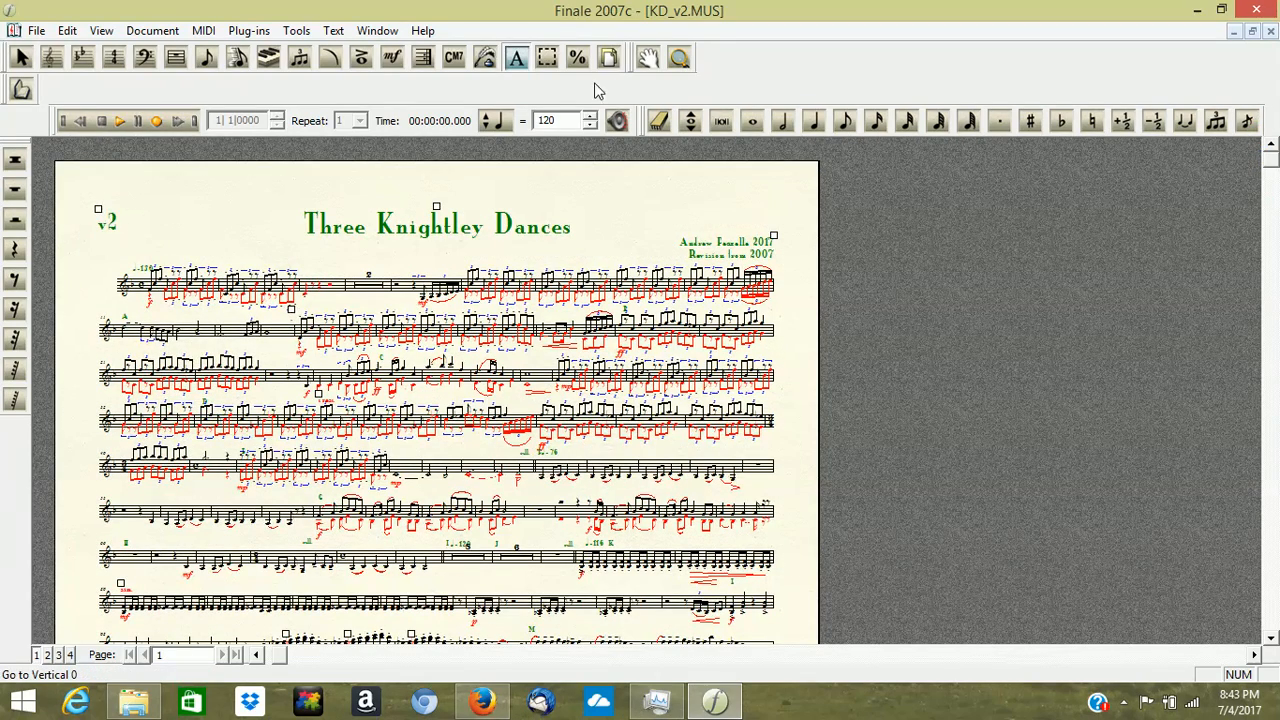
pyautogui.click(577, 57)
pyautogui.click(150, 200)
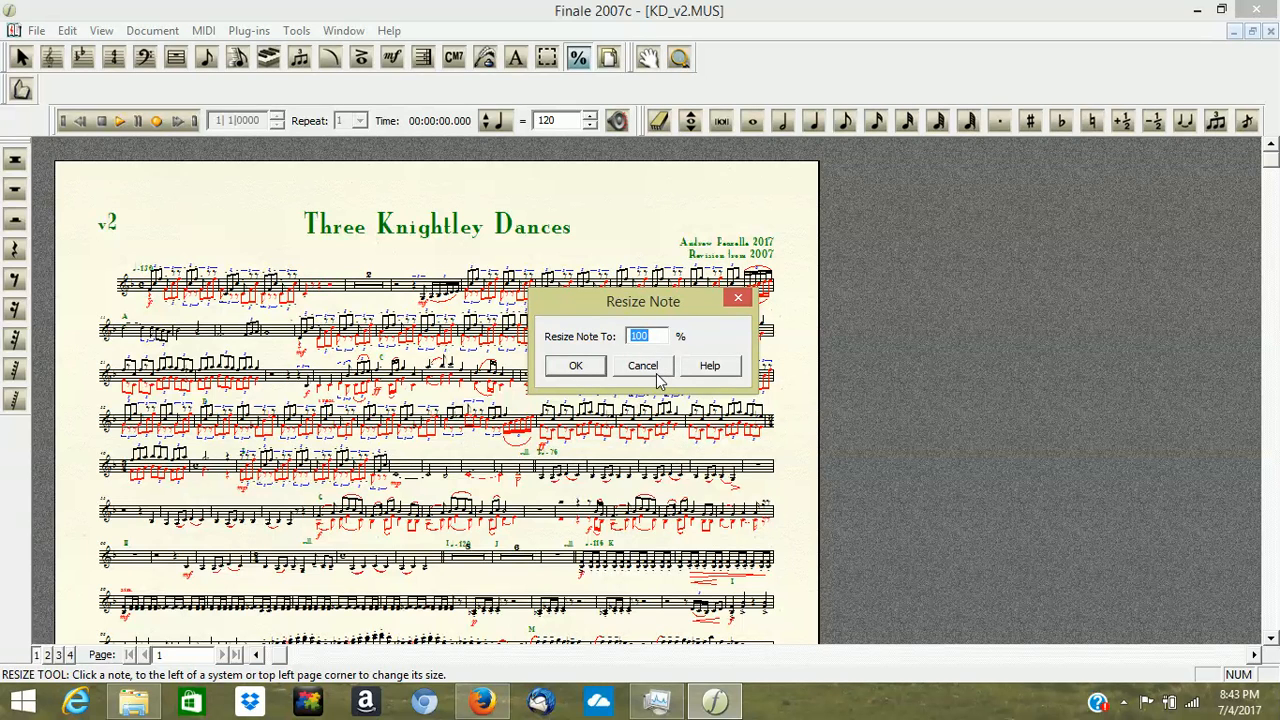
pyautogui.click(651, 365)
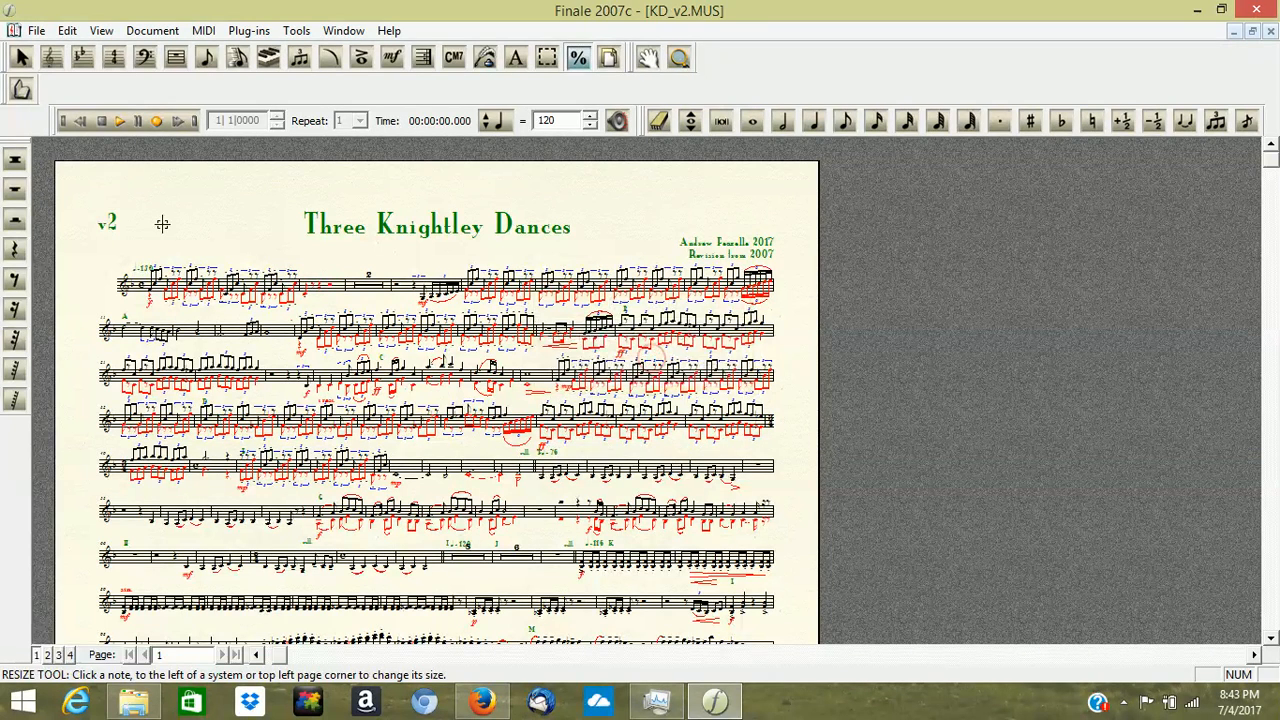
pyautogui.click(122, 190)
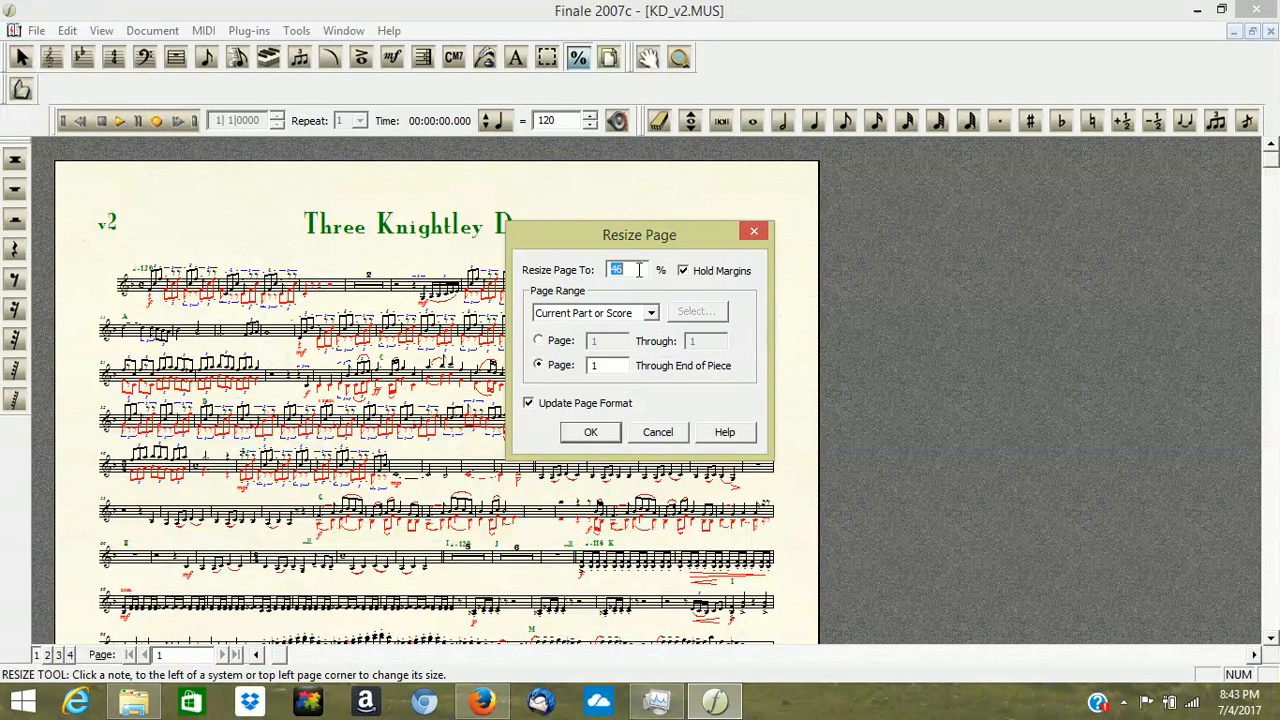
pyautogui.write('100')
pyautogui.press('BackSpace')
pyautogui.press('BackSpace')
pyautogui.press('BackSpace')
pyautogui.write('94')
pyautogui.click(590, 432)
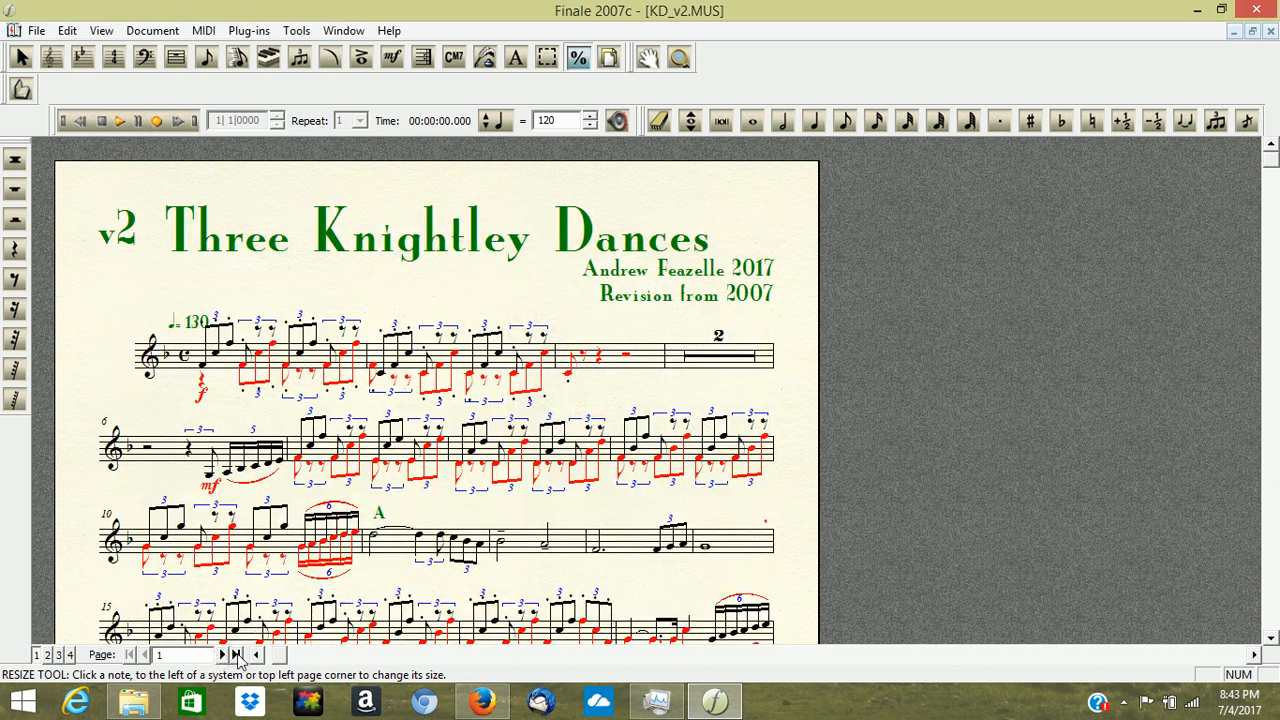
# Review how the staff systems fill pages 3 and 4, and return to page 1.
pyautogui.click(236, 654)
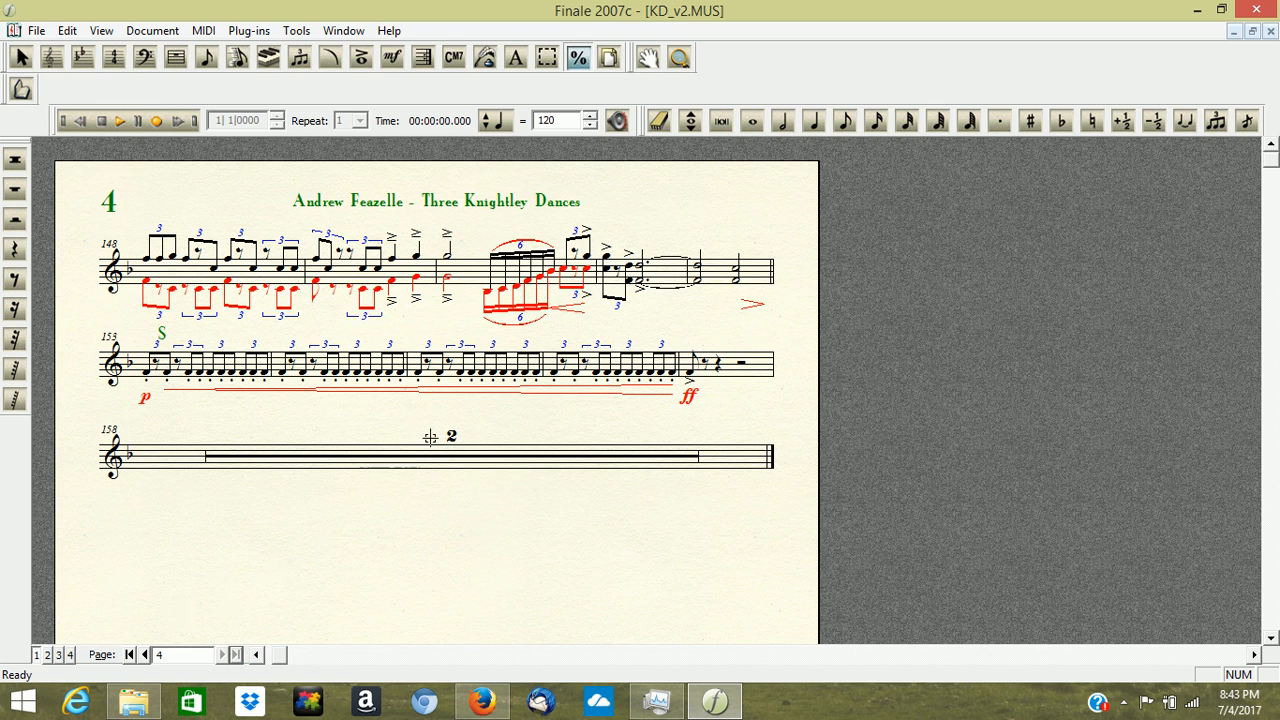
pyautogui.click(143, 655)
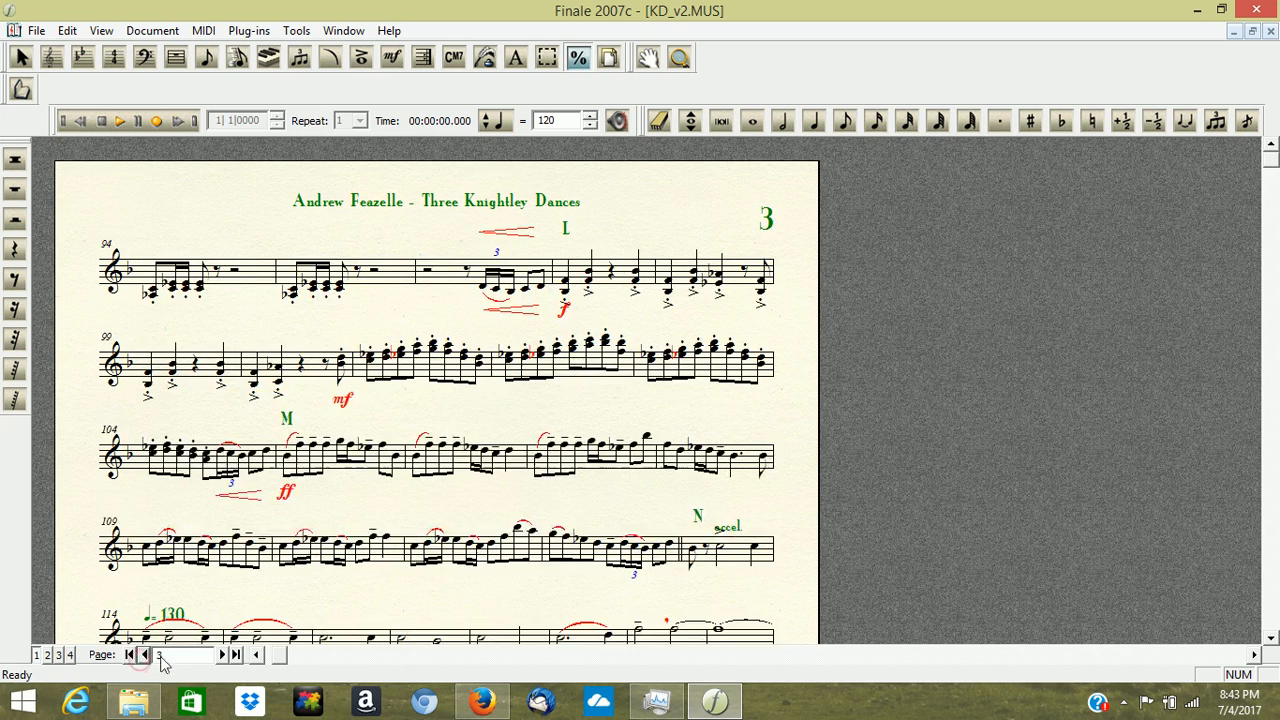
pyautogui.moveTo(1273, 166); pyautogui.dragTo(1273, 661)
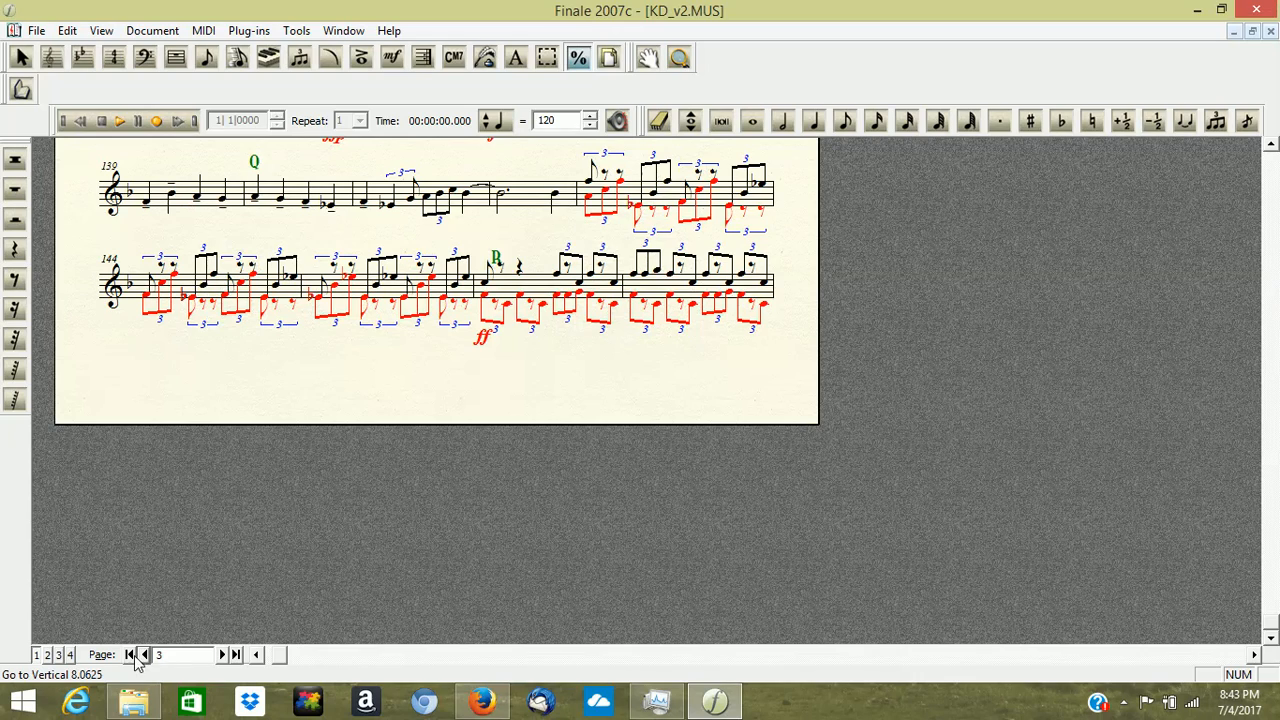
pyautogui.click(223, 655)
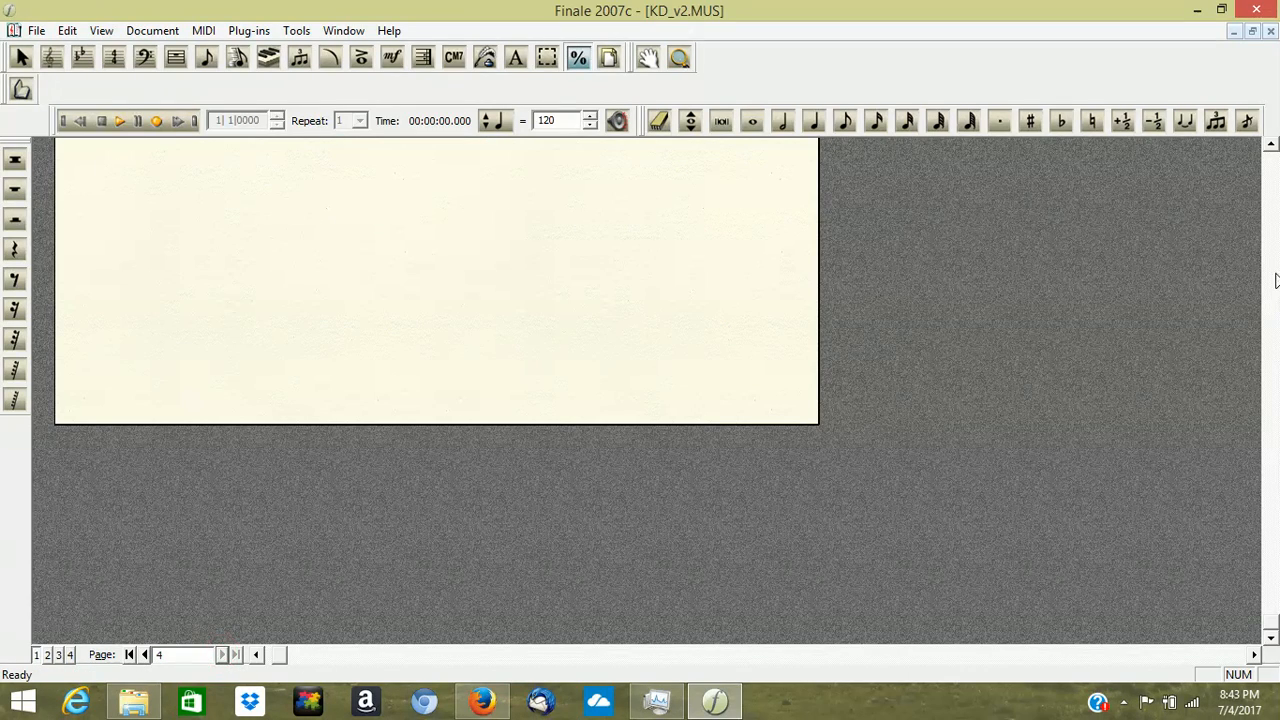
pyautogui.moveTo(1270, 624); pyautogui.dragTo(1268, 165)
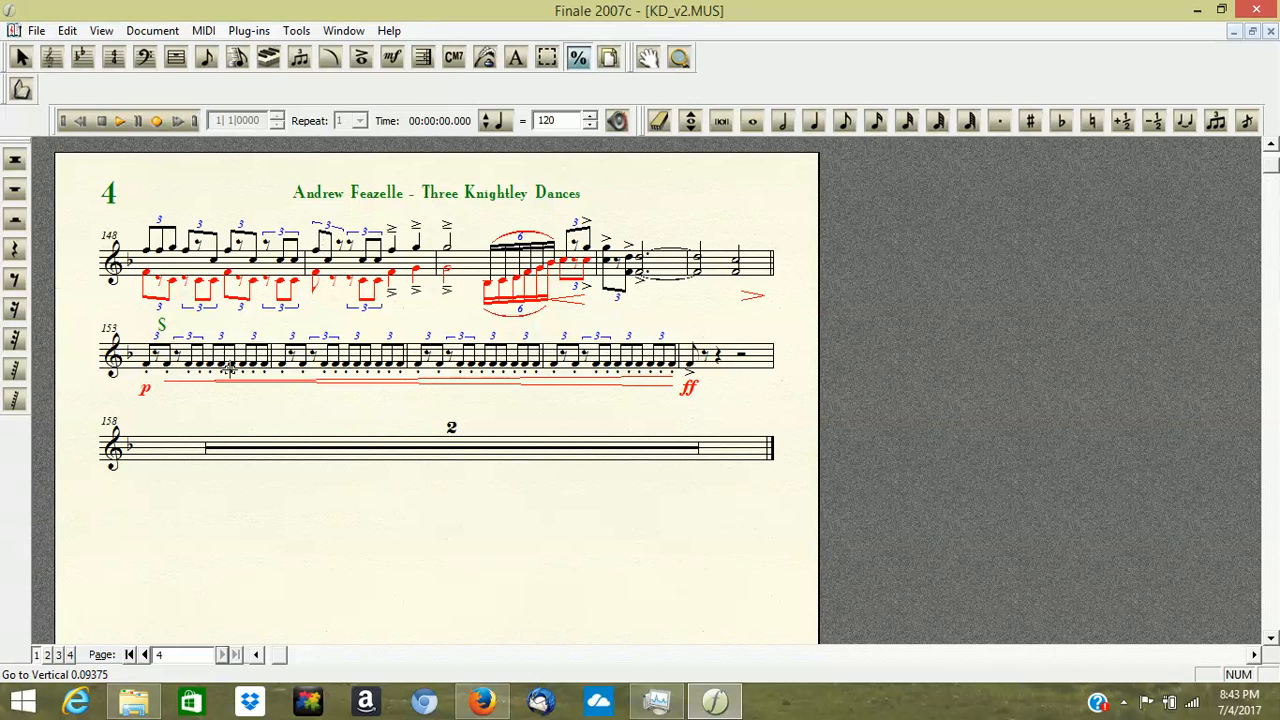
pyautogui.click(129, 655)
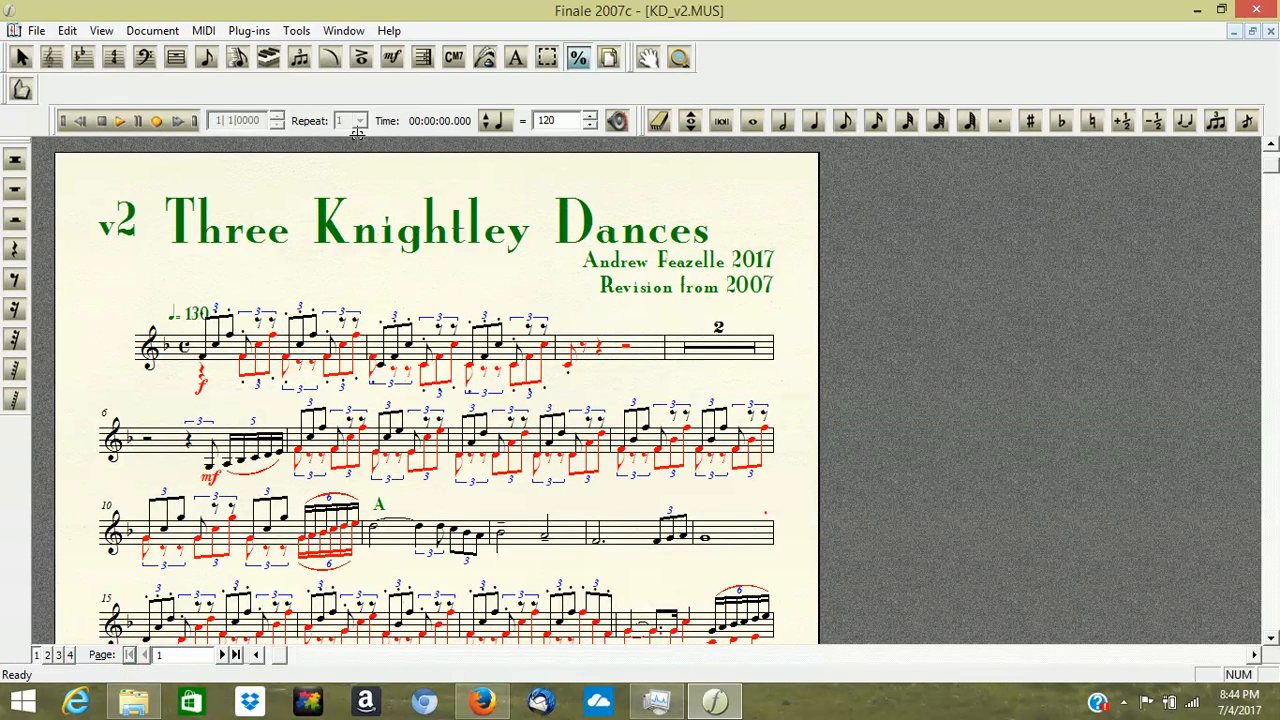
pyautogui.click(577, 62)
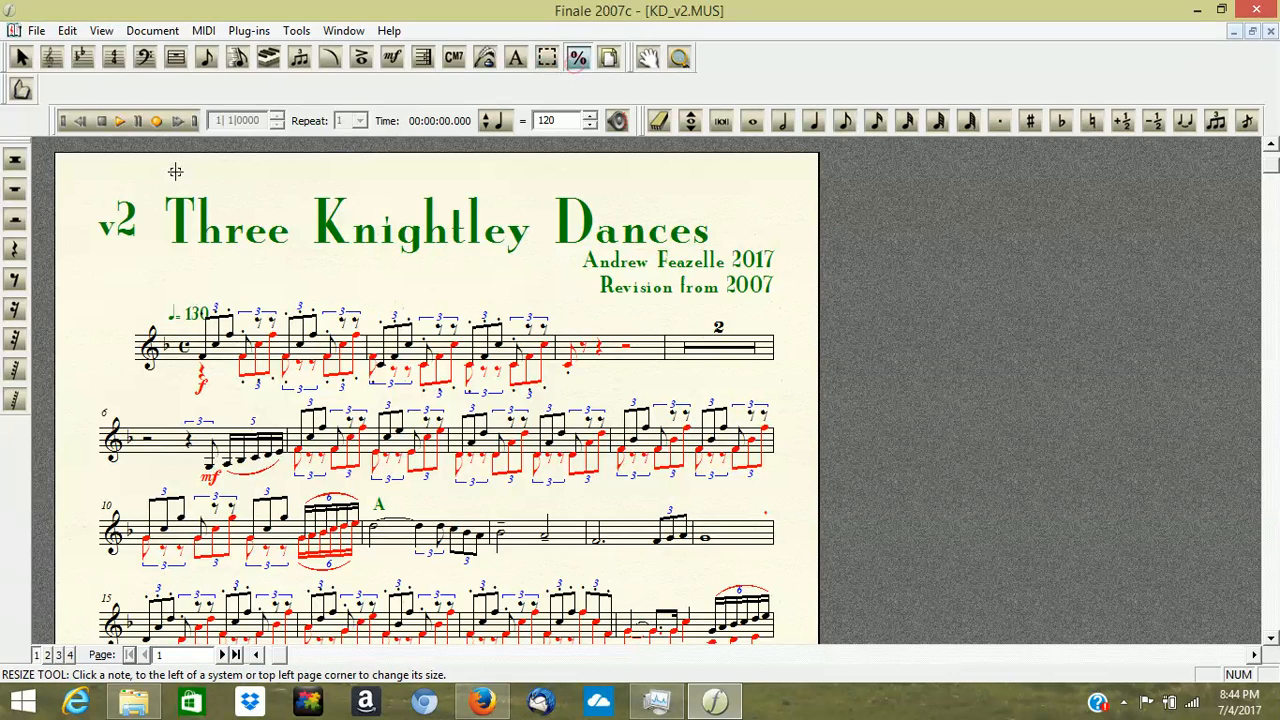
pyautogui.click(115, 190)
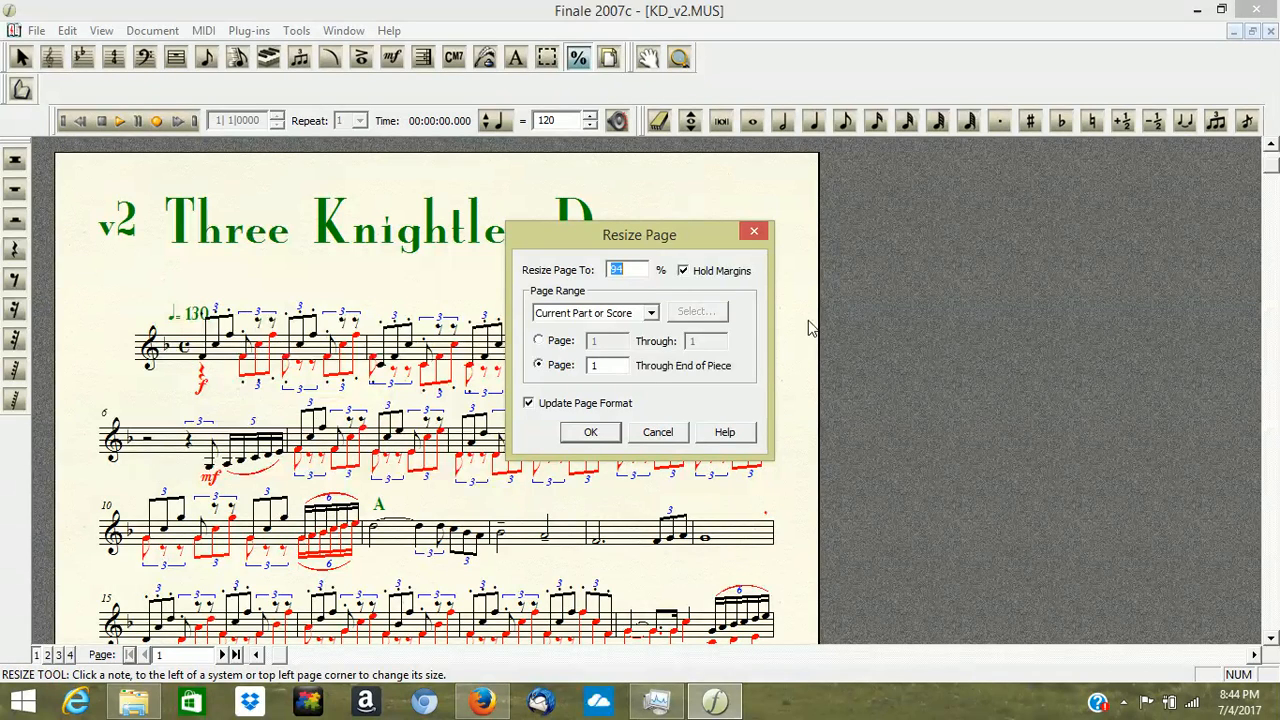
pyautogui.click(659, 432)
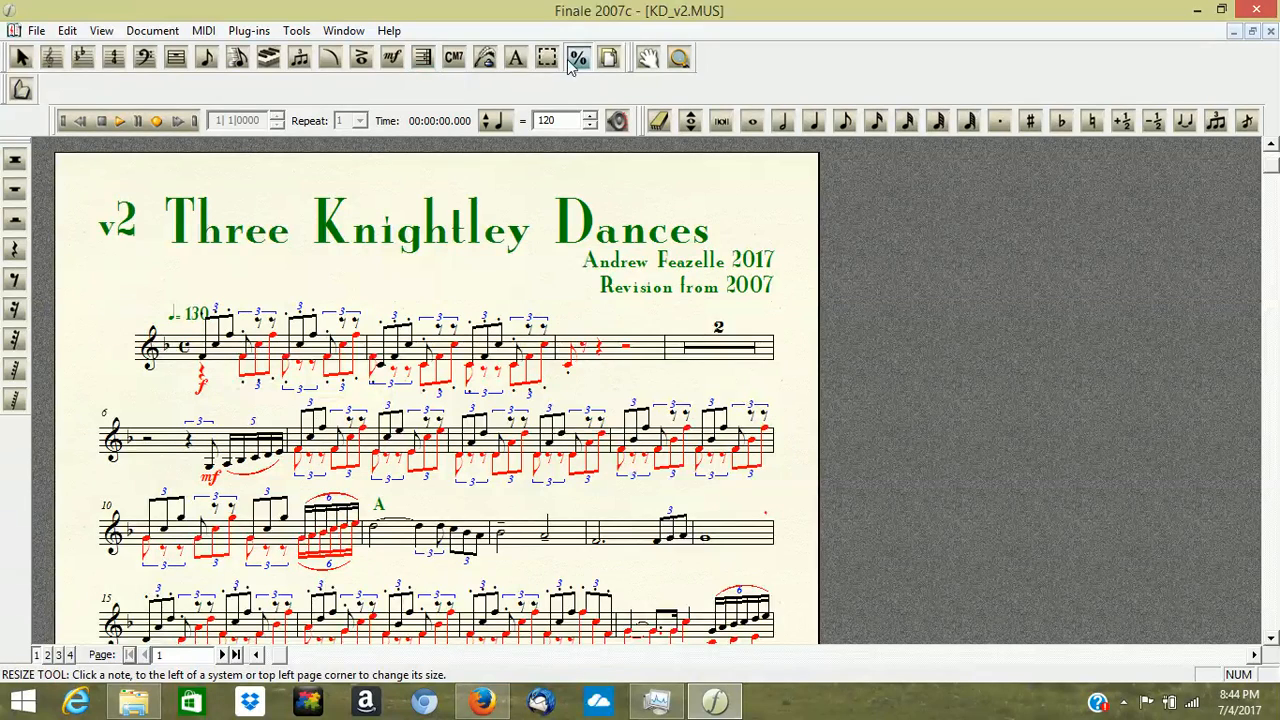
pyautogui.click(609, 57)
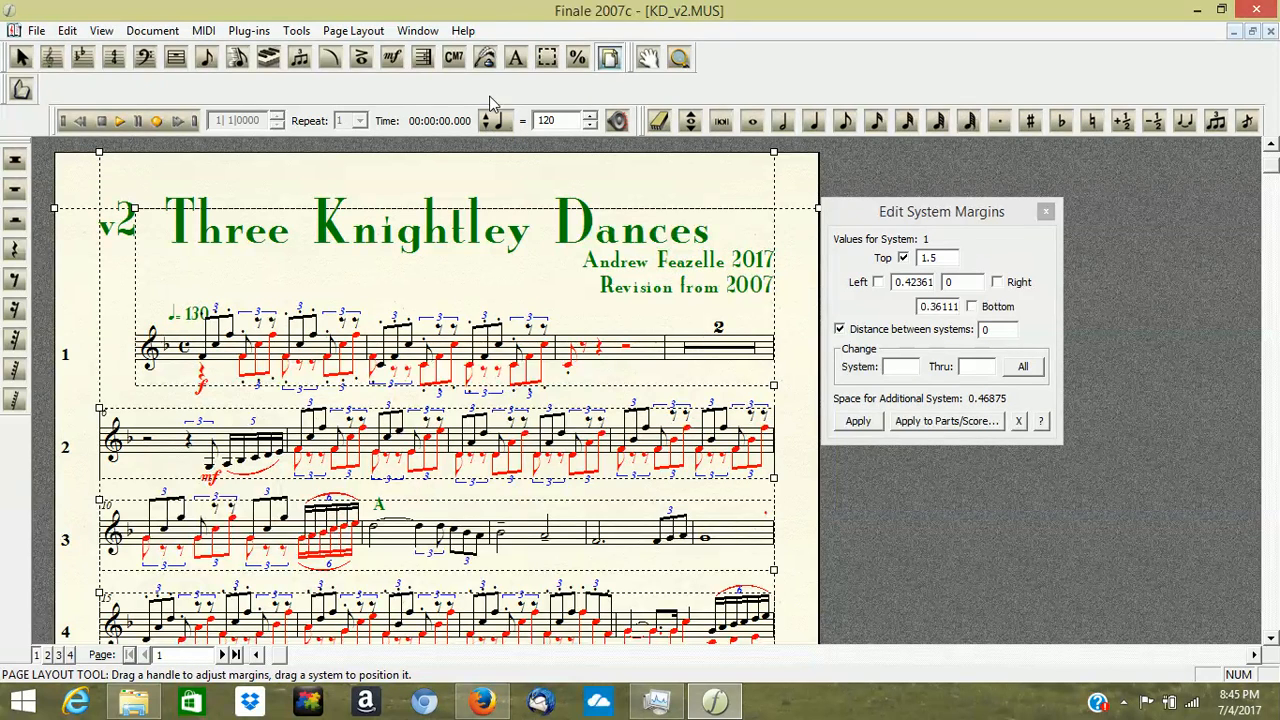
pyautogui.click(355, 31)
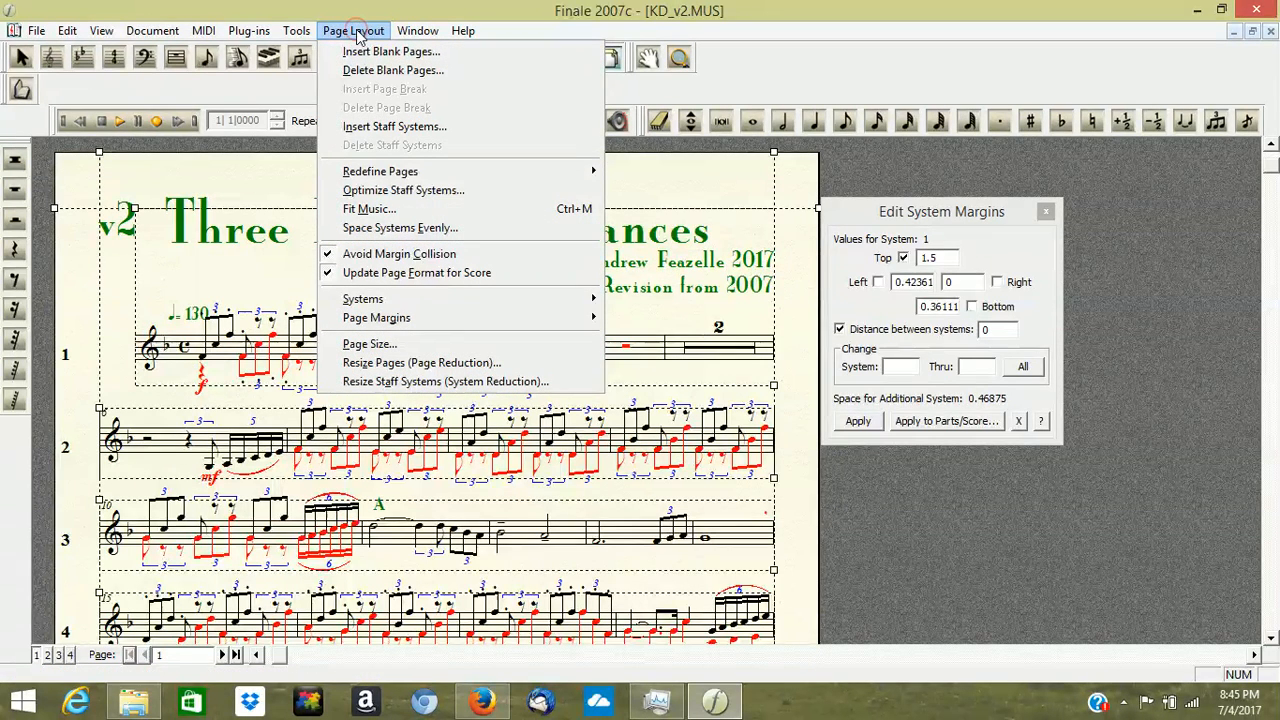
pyautogui.click(355, 31)
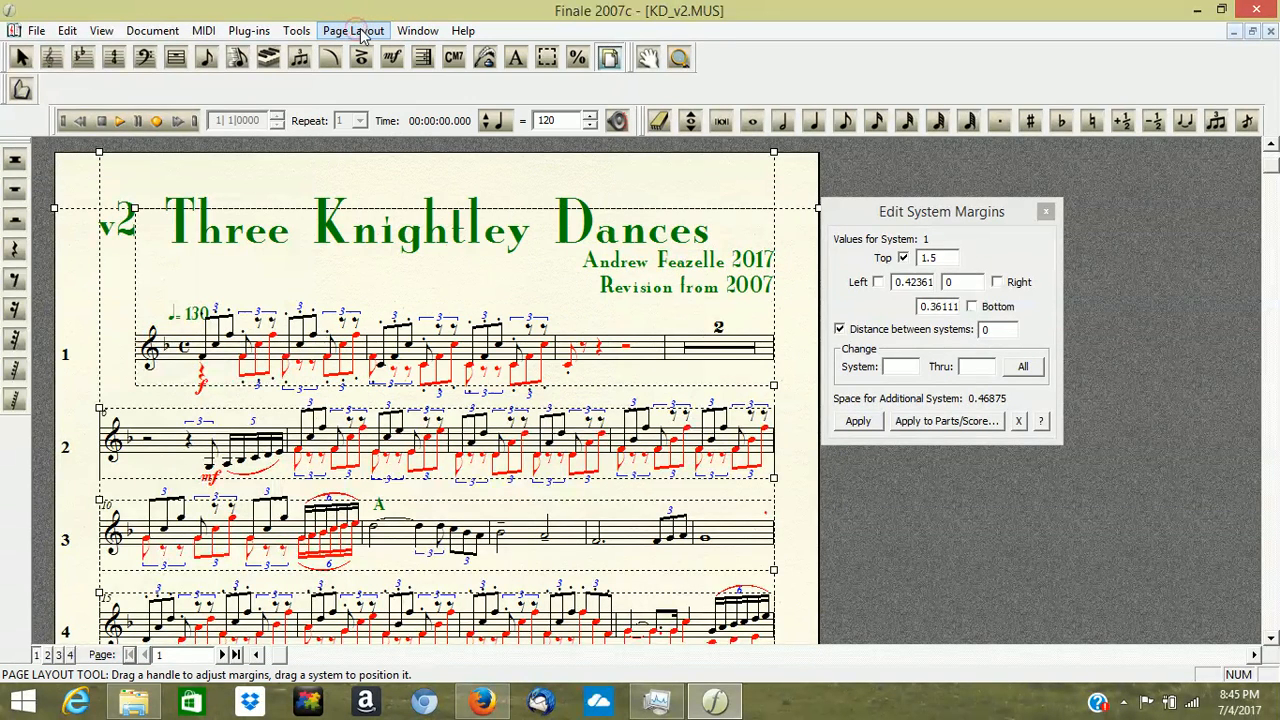
# Resize the pages from page 1 through the end of the piece to 91% and check the layout through page 4.
pyautogui.click(578, 58)
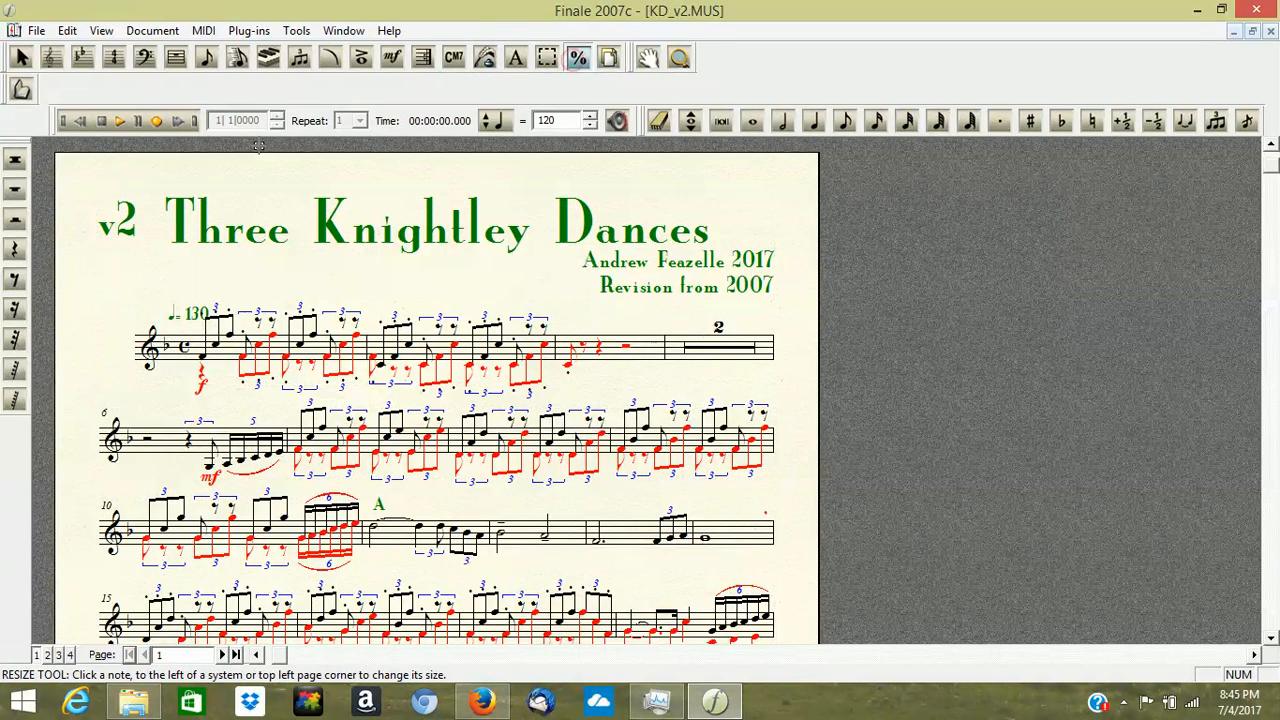
pyautogui.click(101, 196)
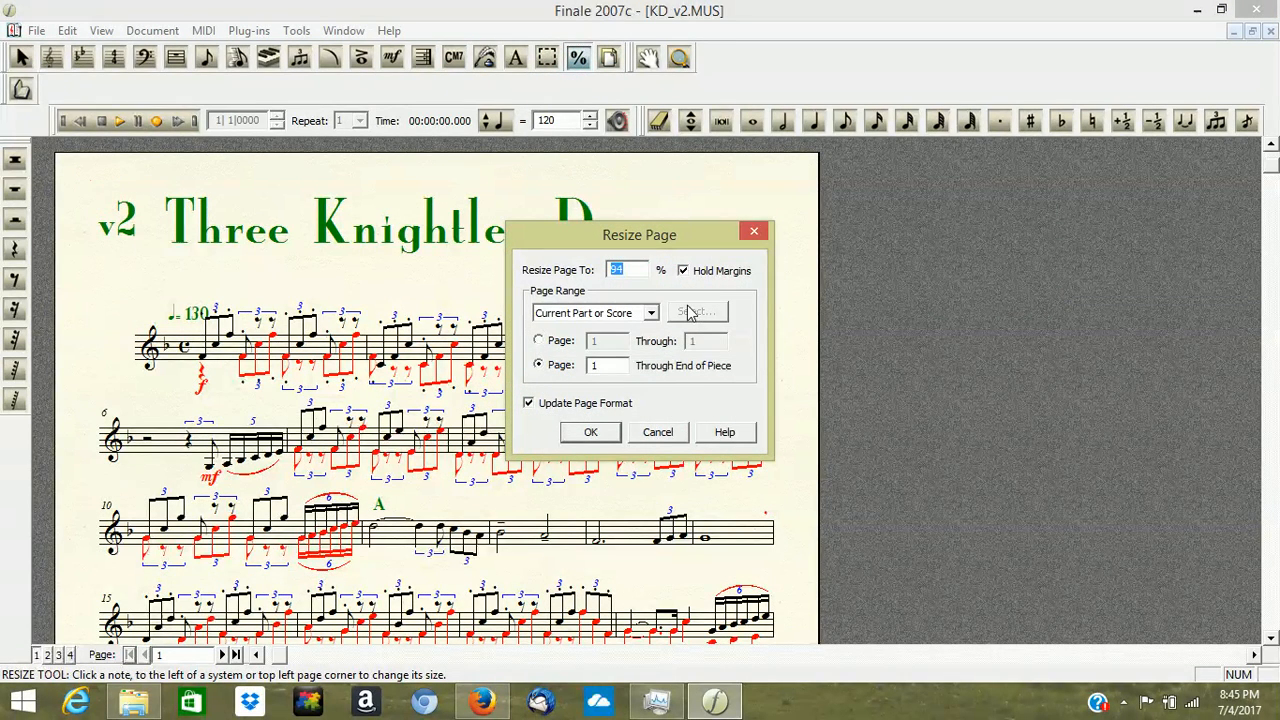
pyautogui.press('Right')
pyautogui.press('BackSpace')
pyautogui.click(591, 432)
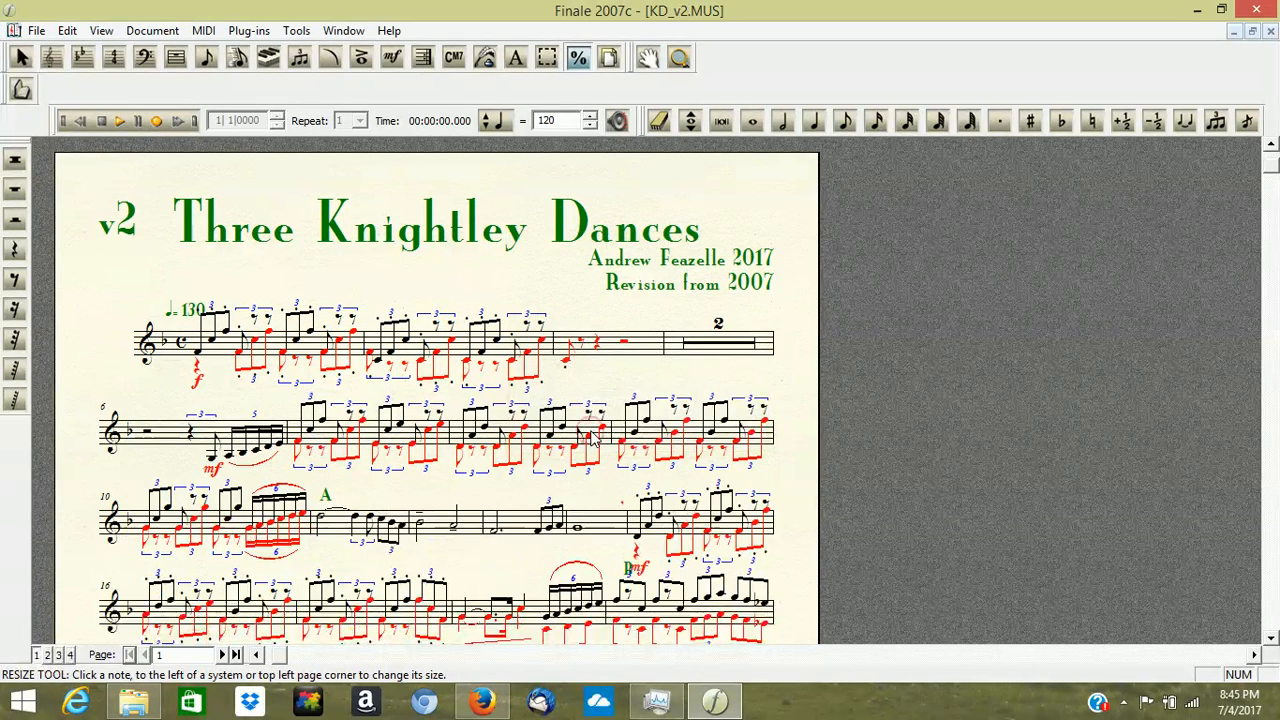
pyautogui.click(223, 655)
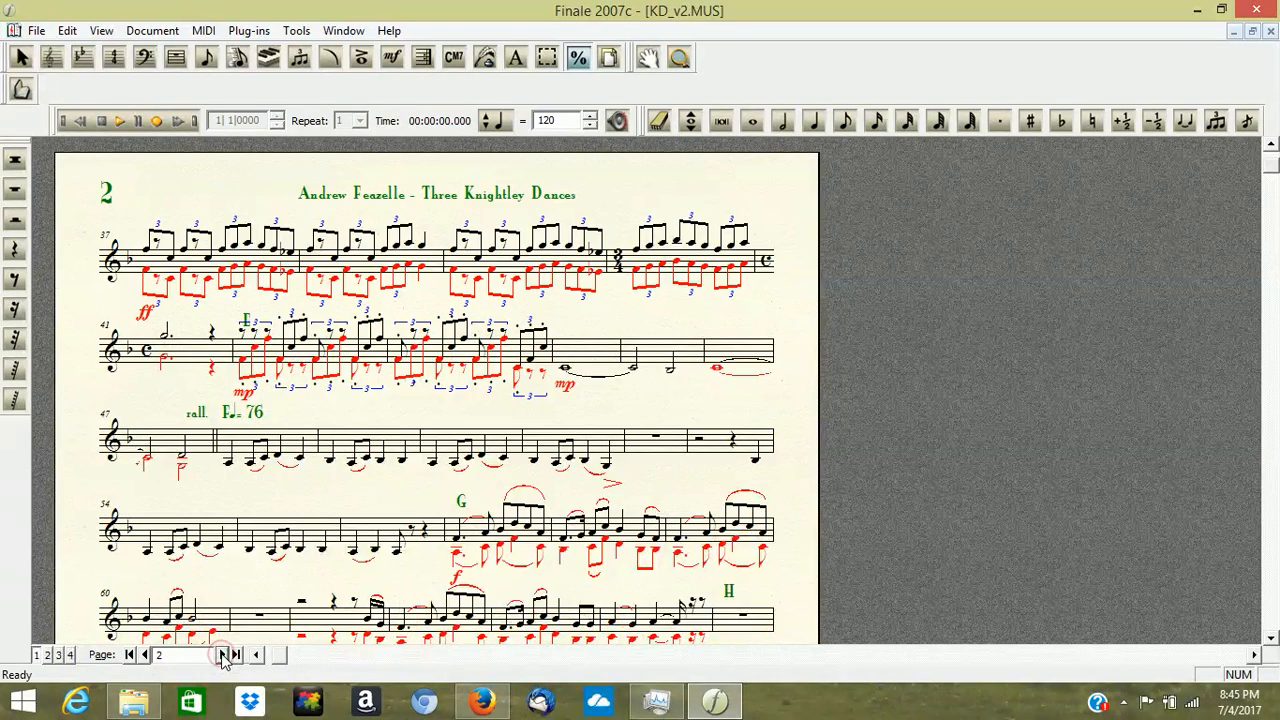
pyautogui.click(223, 655)
pyautogui.click(223, 655)
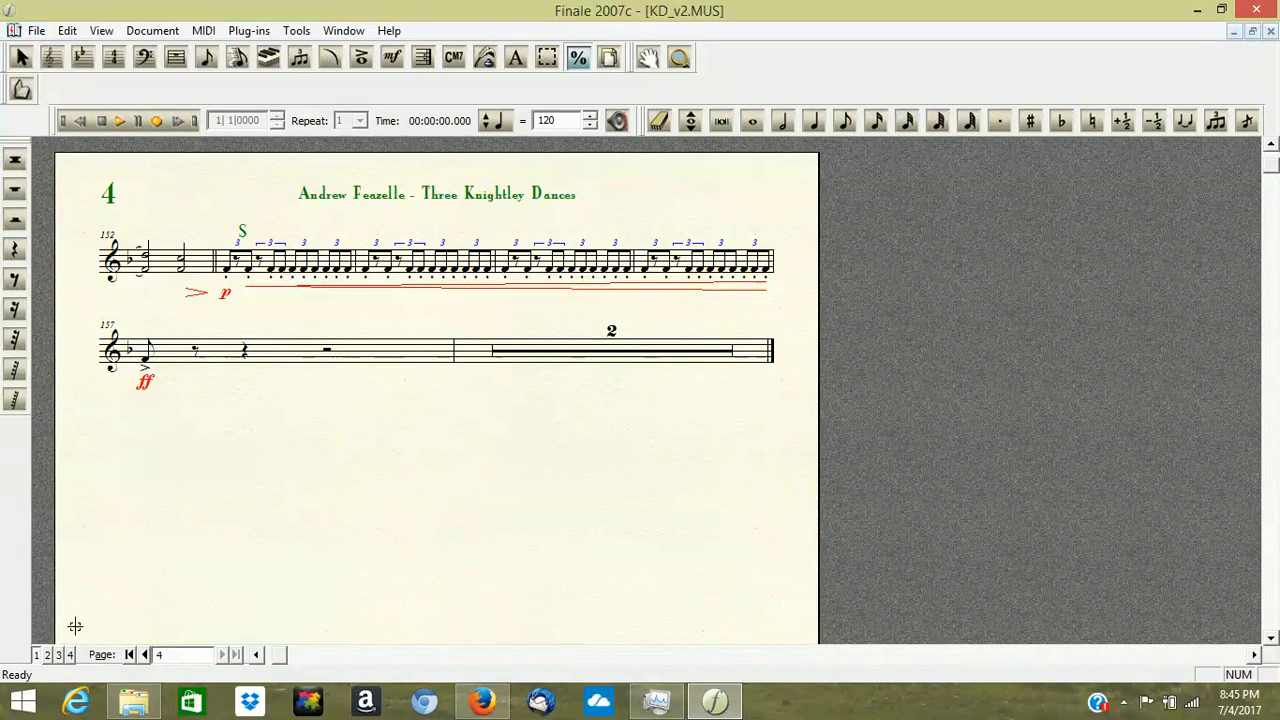
pyautogui.click(129, 654)
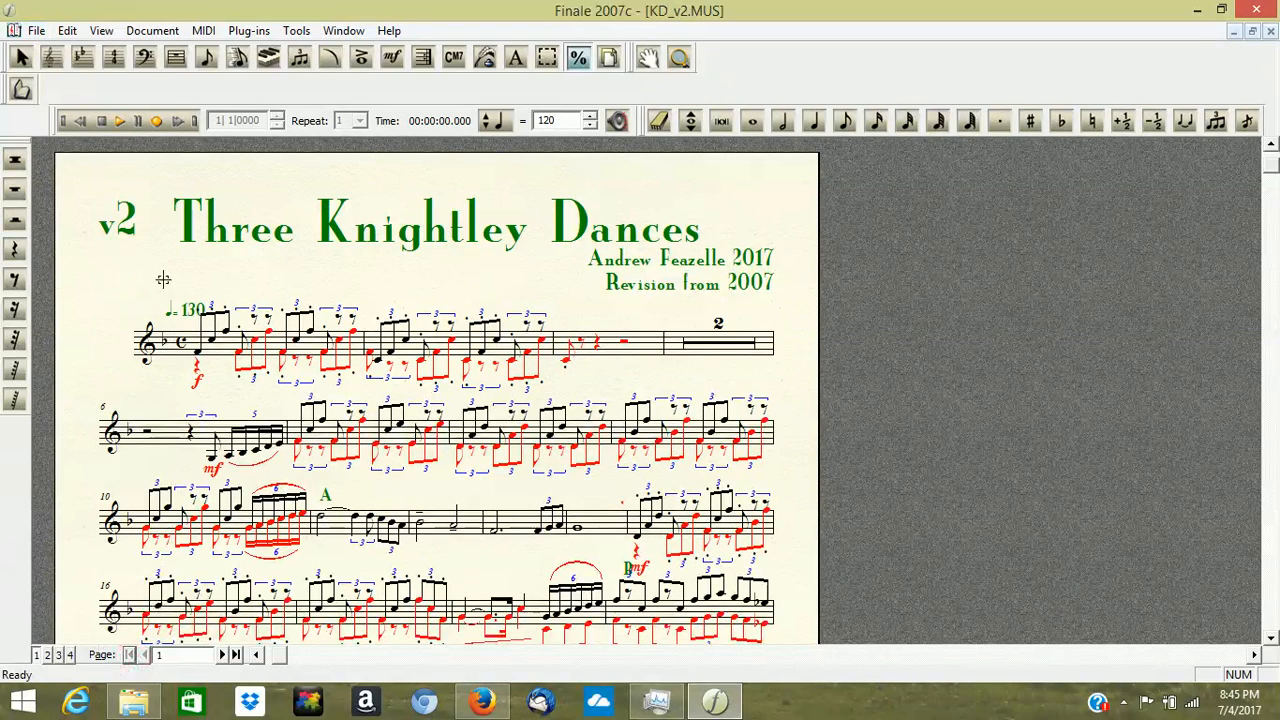
# Reduce the page size percentage to 90% through the end of the piece and check pages 4 and 3.
pyautogui.click(145, 215)
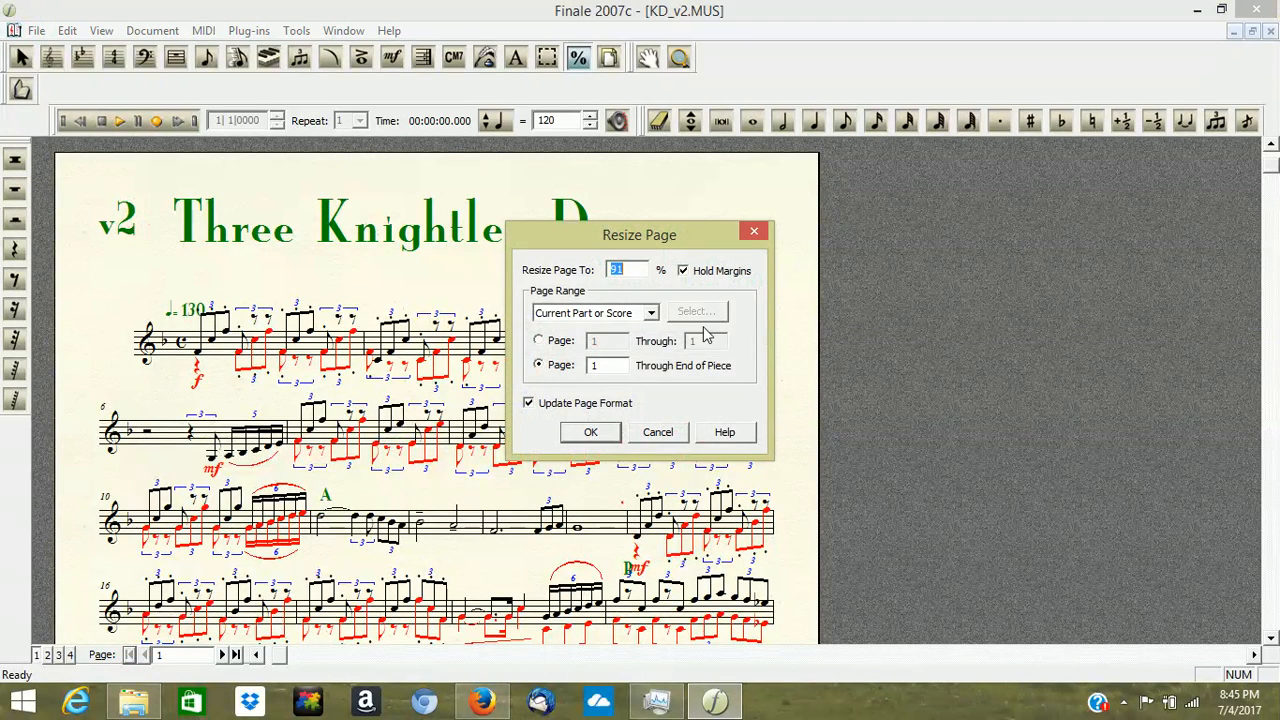
pyautogui.write('90')
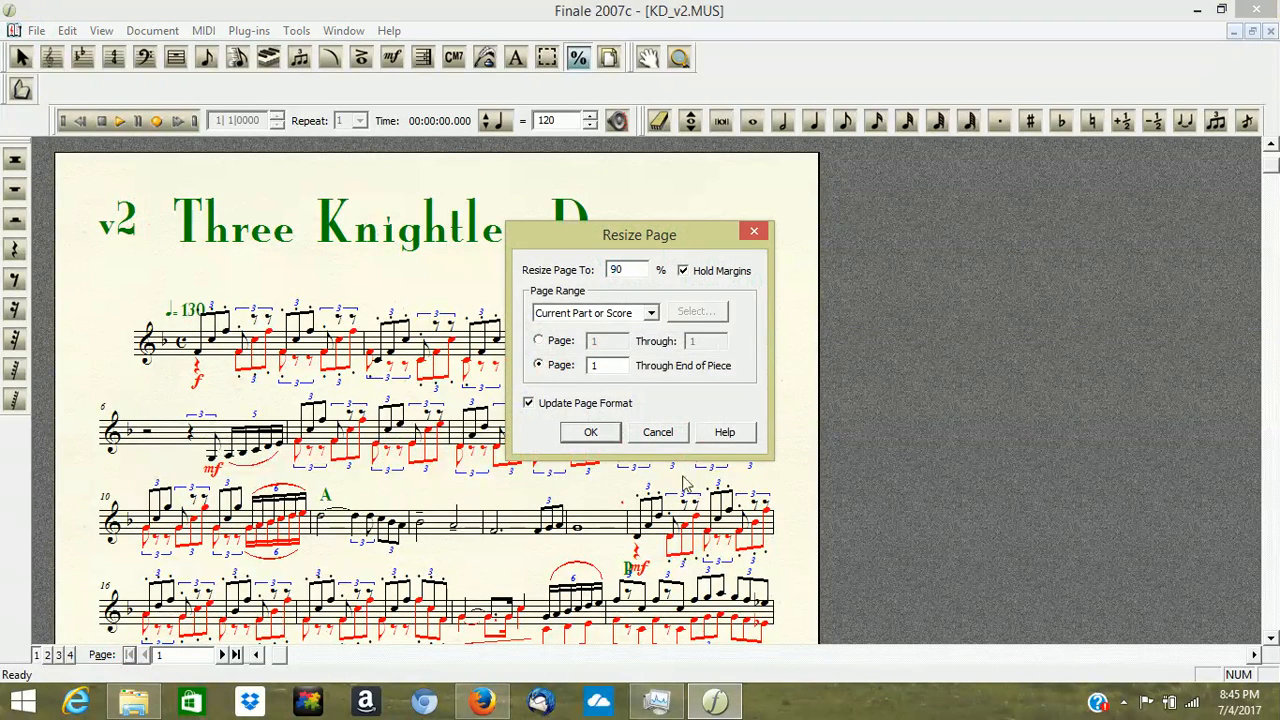
pyautogui.click(587, 432)
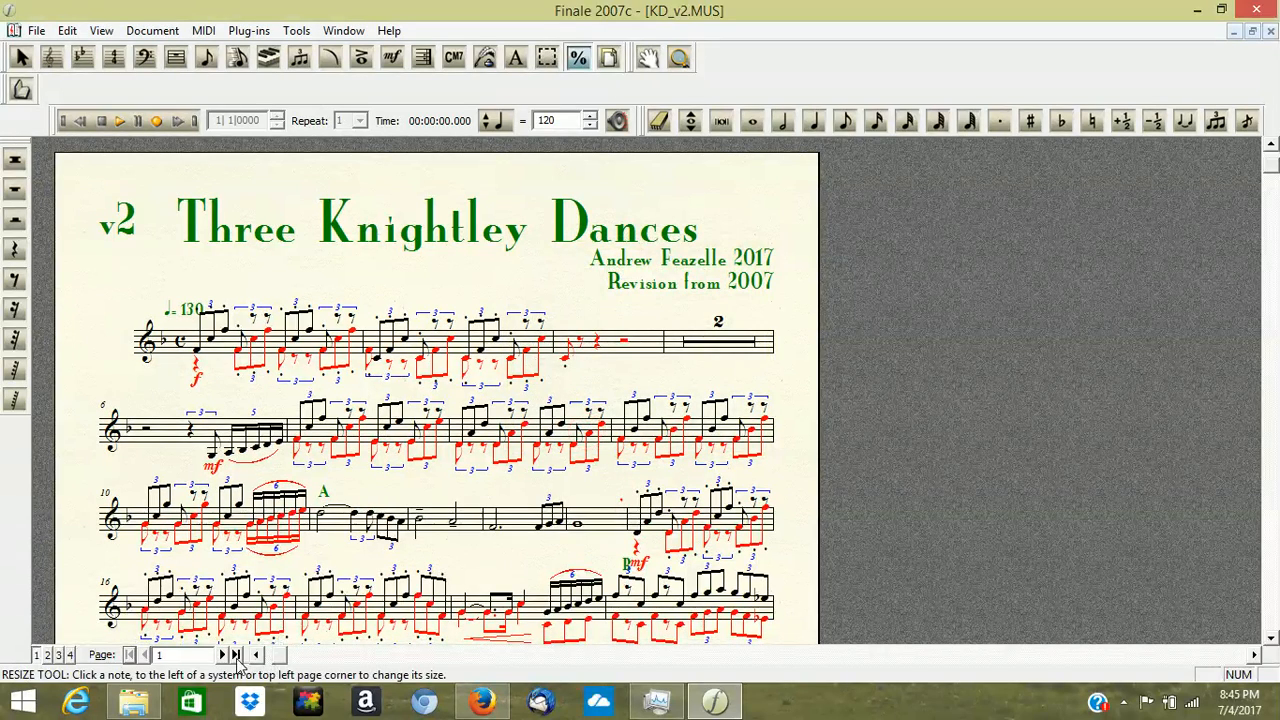
pyautogui.click(236, 655)
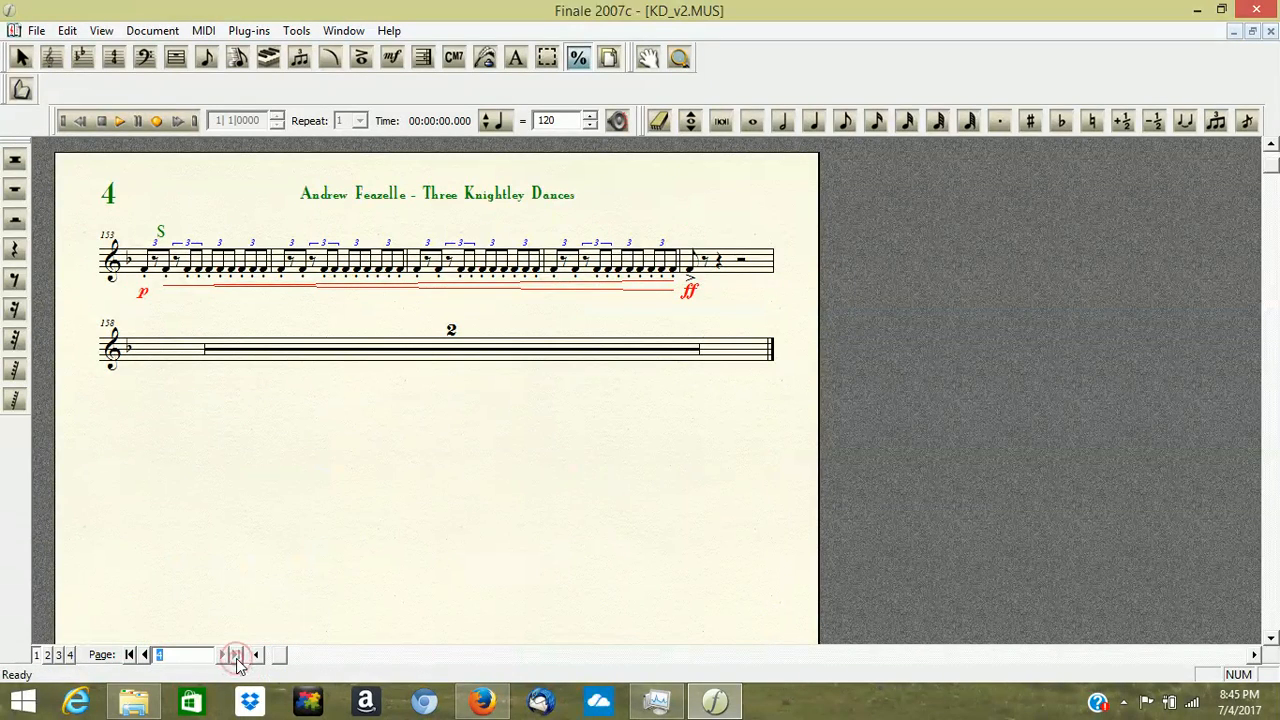
pyautogui.click(146, 655)
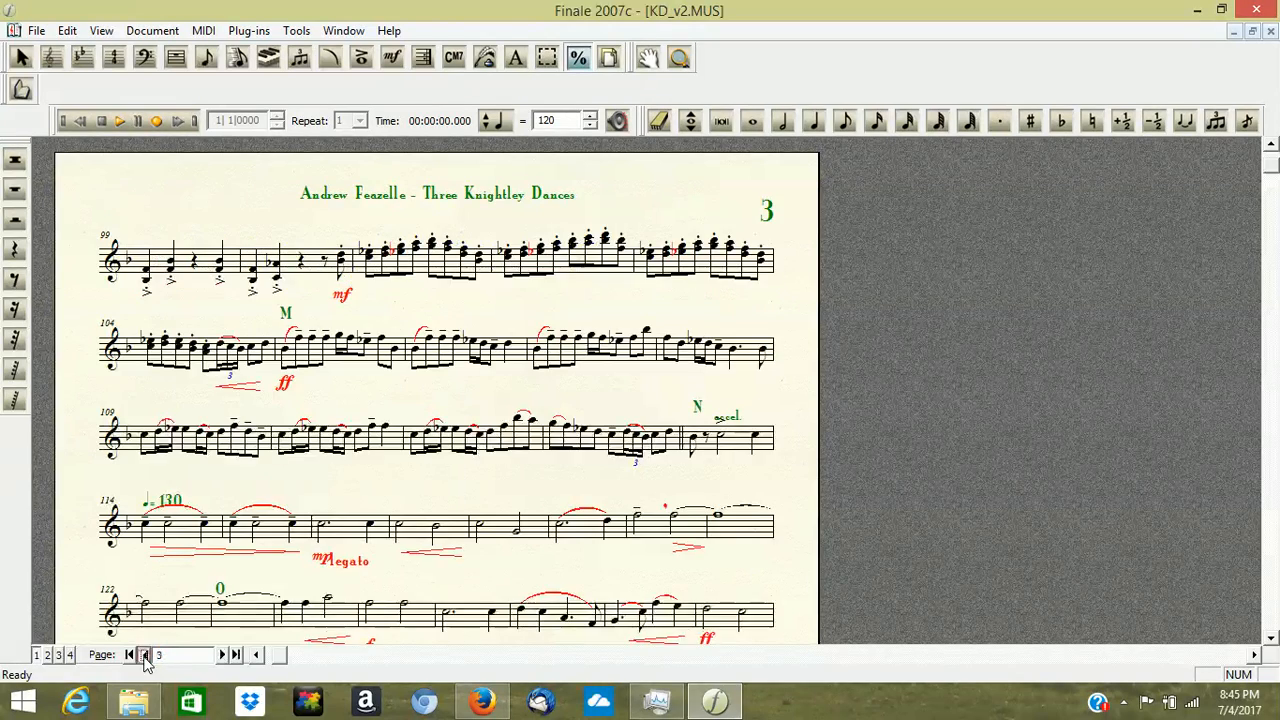
pyautogui.click(131, 655)
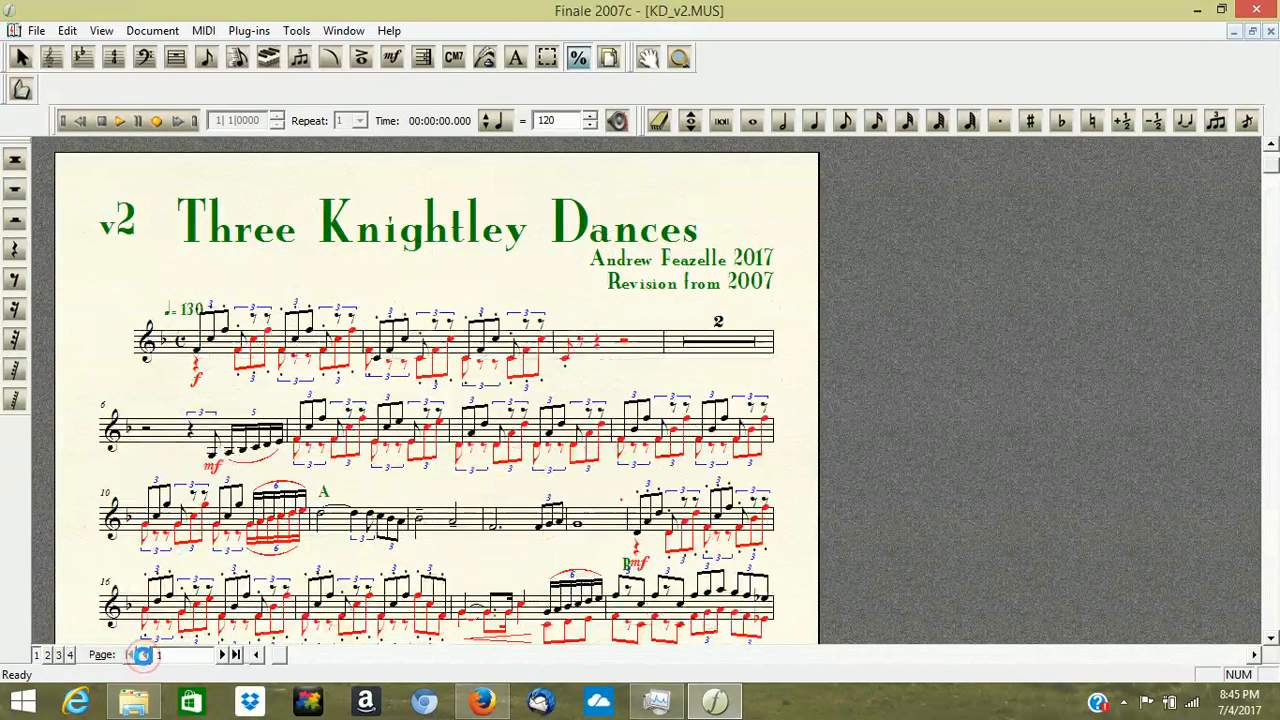
# Resize the pages of the current part or score to 88%, from page 1 through the end of the piece.
pyautogui.click(152, 237)
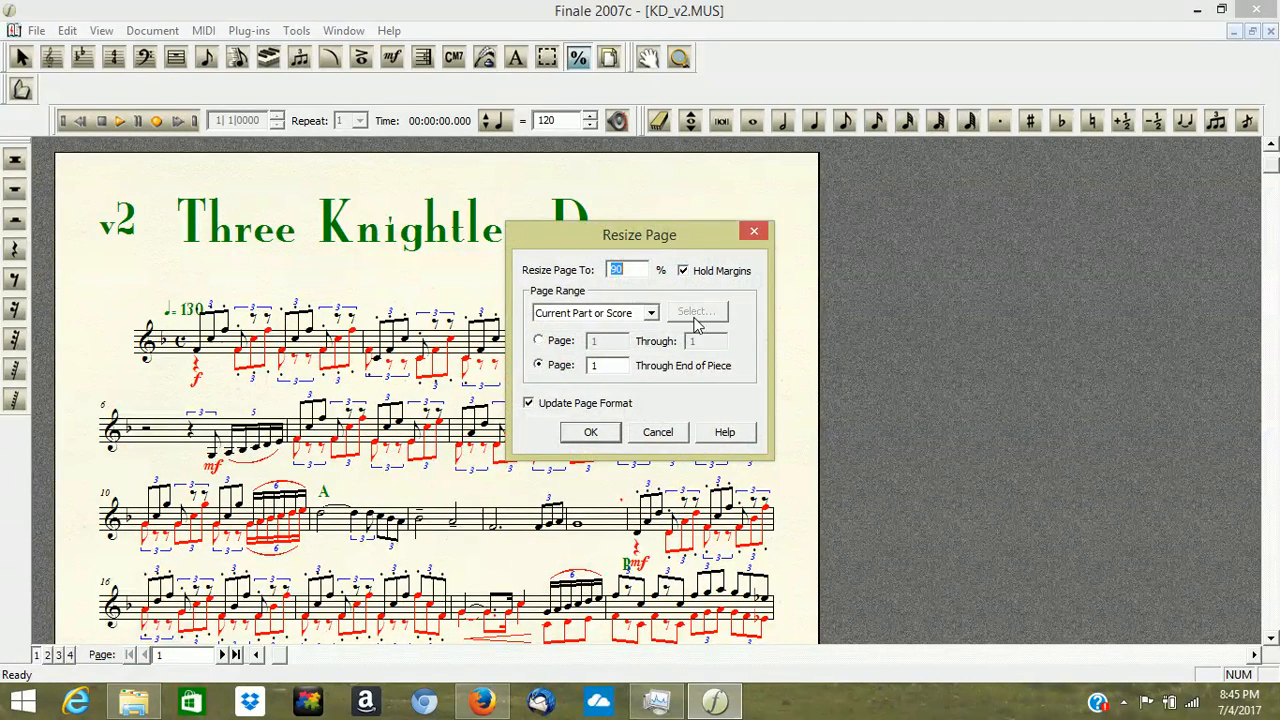
pyautogui.click(651, 313)
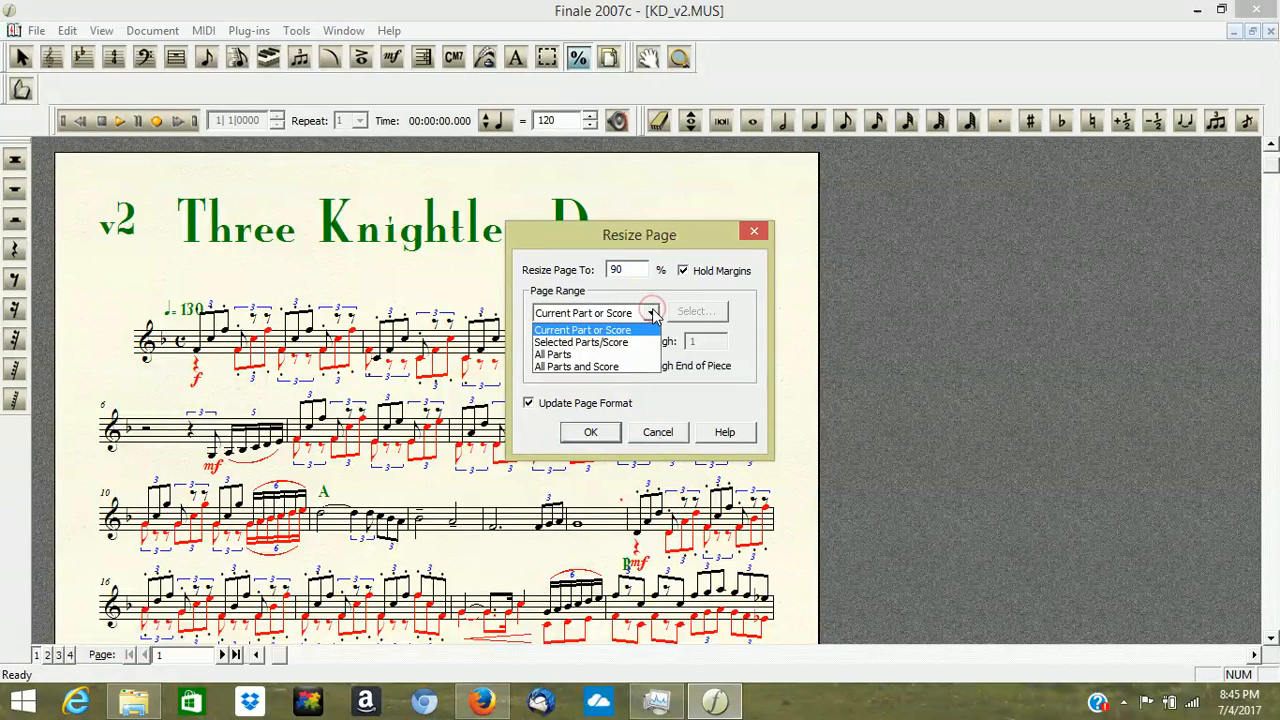
pyautogui.click(651, 313)
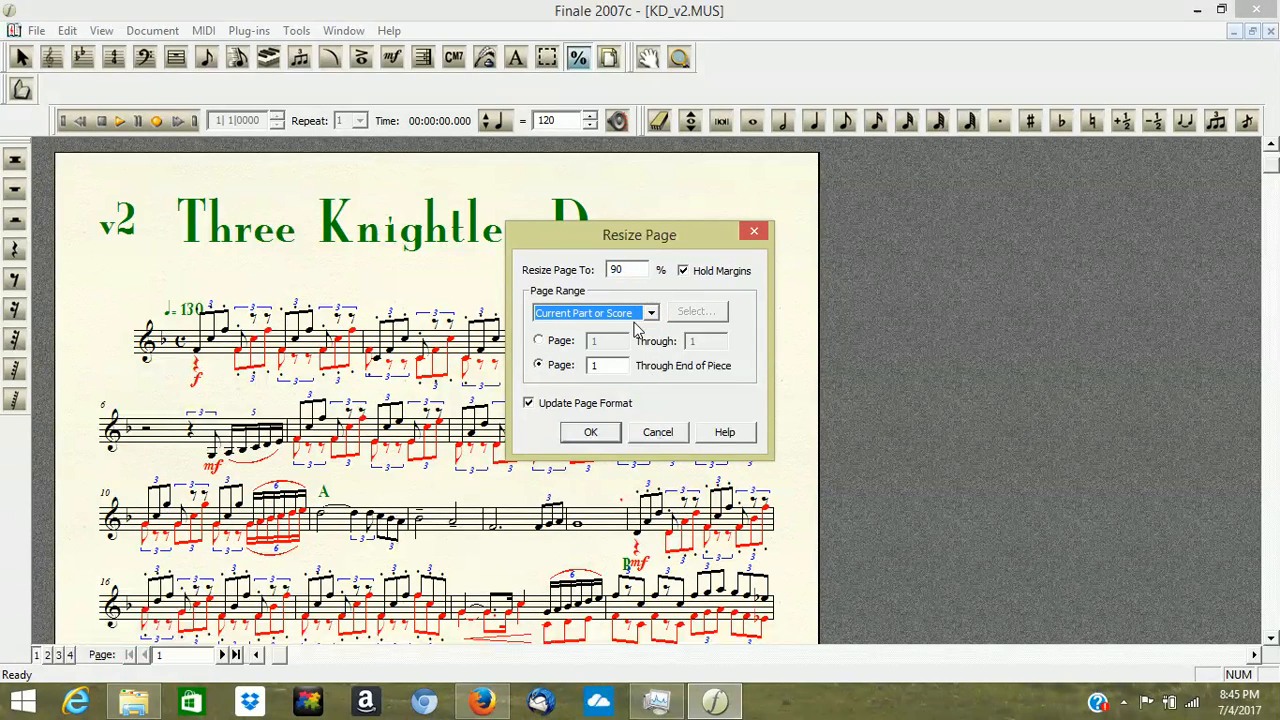
pyautogui.click(638, 270)
pyautogui.press('BackSpace')
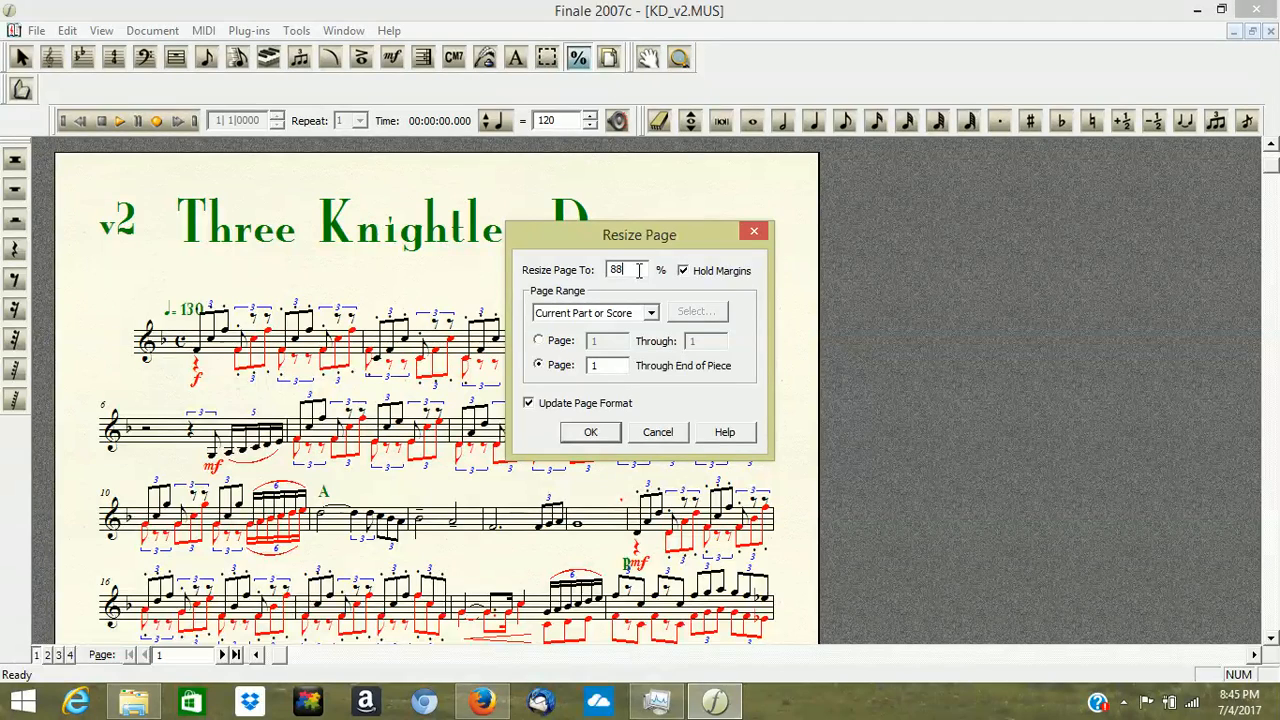
pyautogui.click(591, 433)
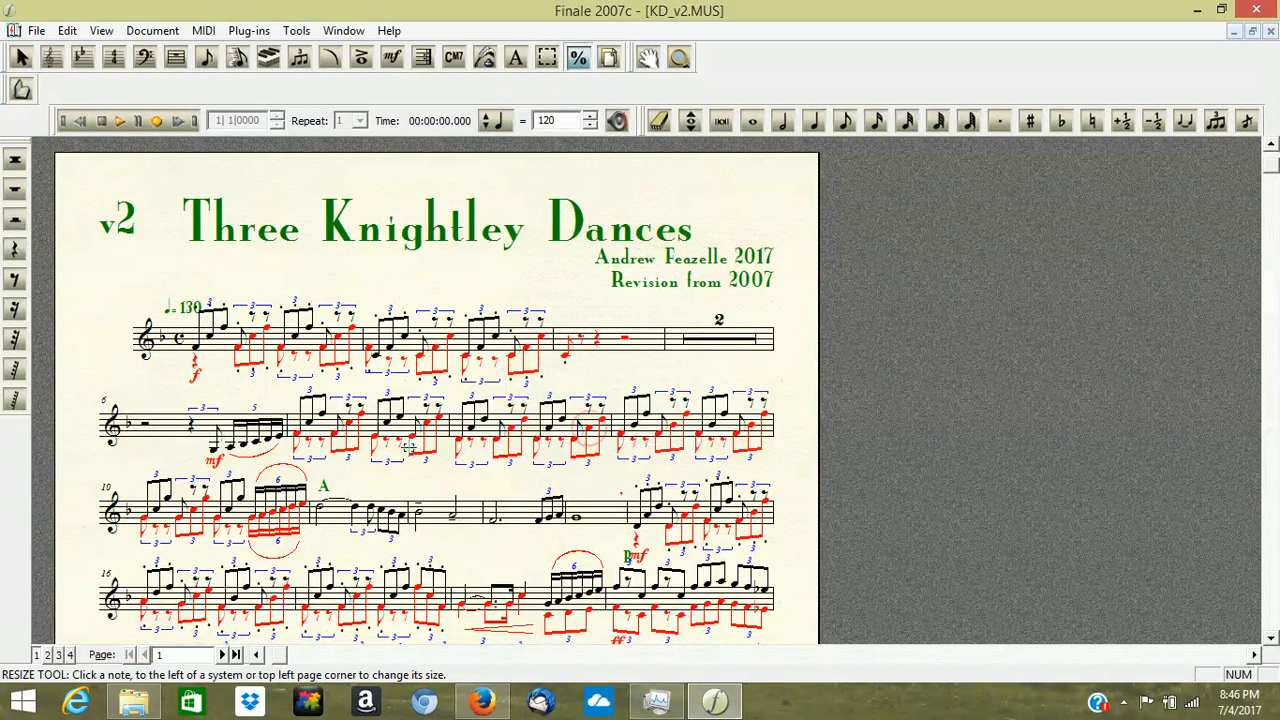
# Examine how the staff systems fill page 3 down to its end, and return to the start of page 1.
pyautogui.click(237, 655)
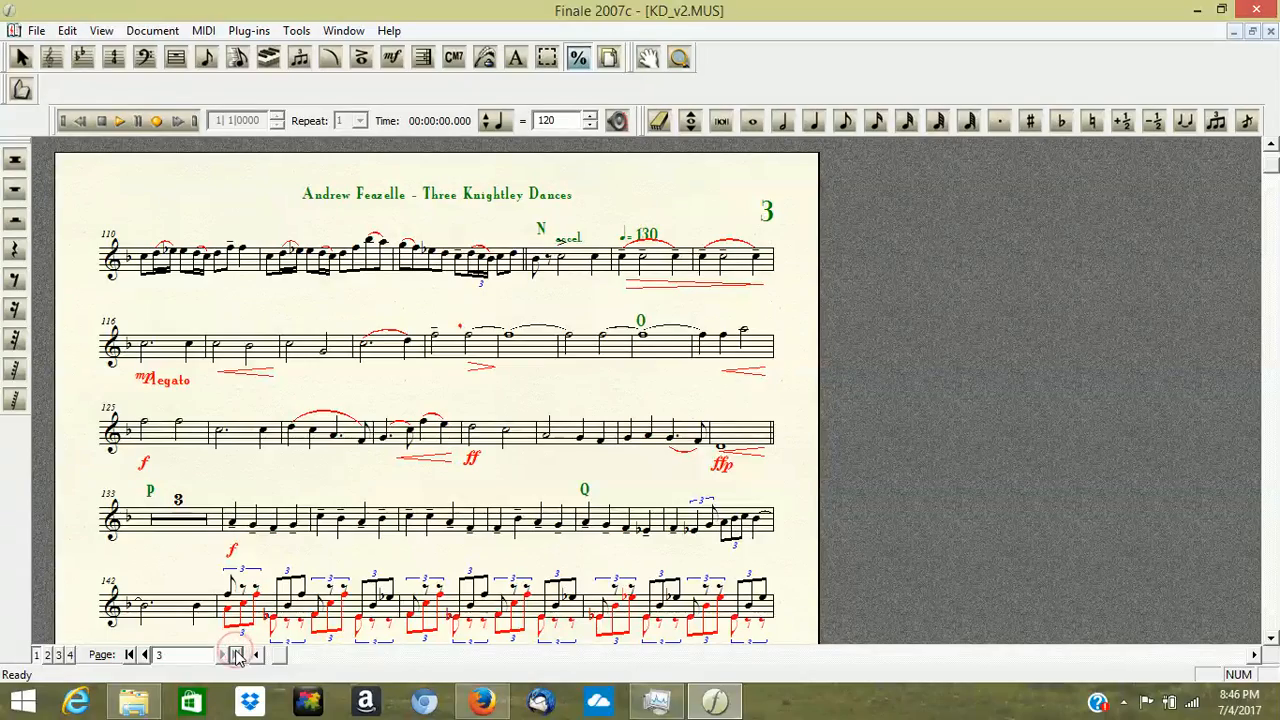
pyautogui.moveTo(1271, 169); pyautogui.dragTo(1257, 514)
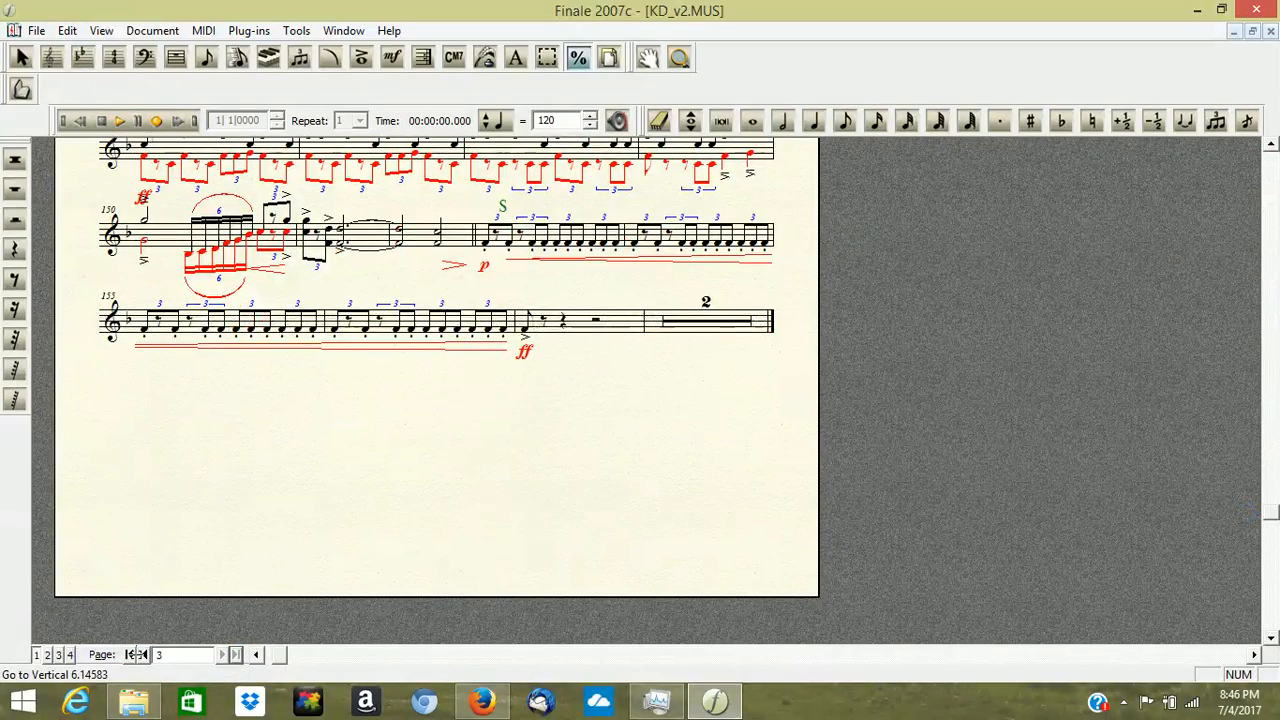
pyautogui.click(129, 655)
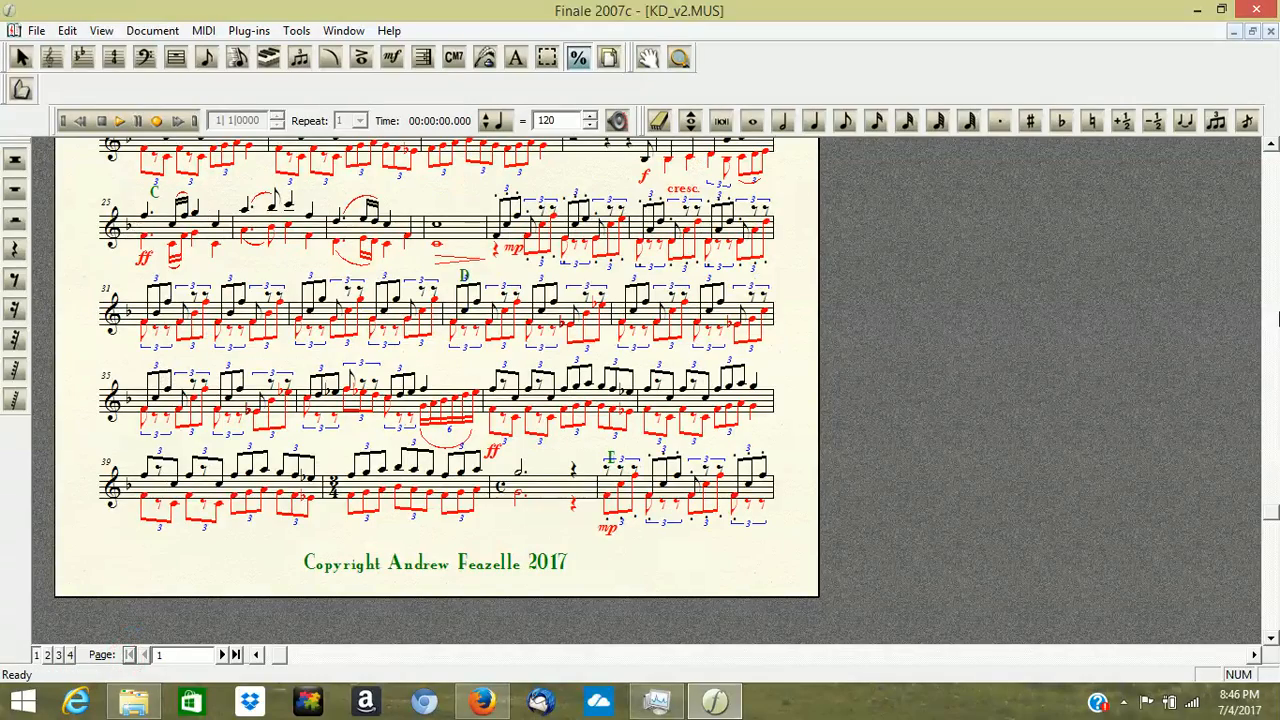
pyautogui.moveTo(1271, 520); pyautogui.dragTo(1270, 148)
# Resize the pages from page 1 through the end of the piece to 89% and check pages 3 and 2.
pyautogui.click(96, 212)
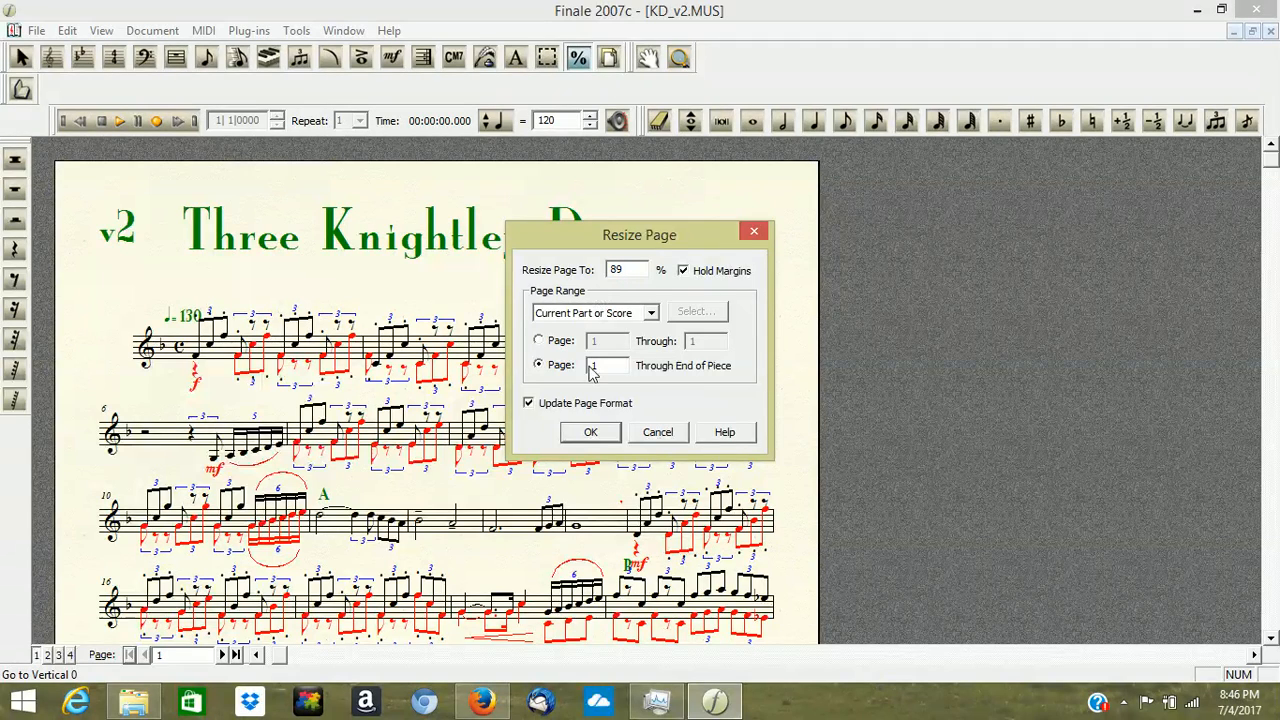
pyautogui.click(587, 438)
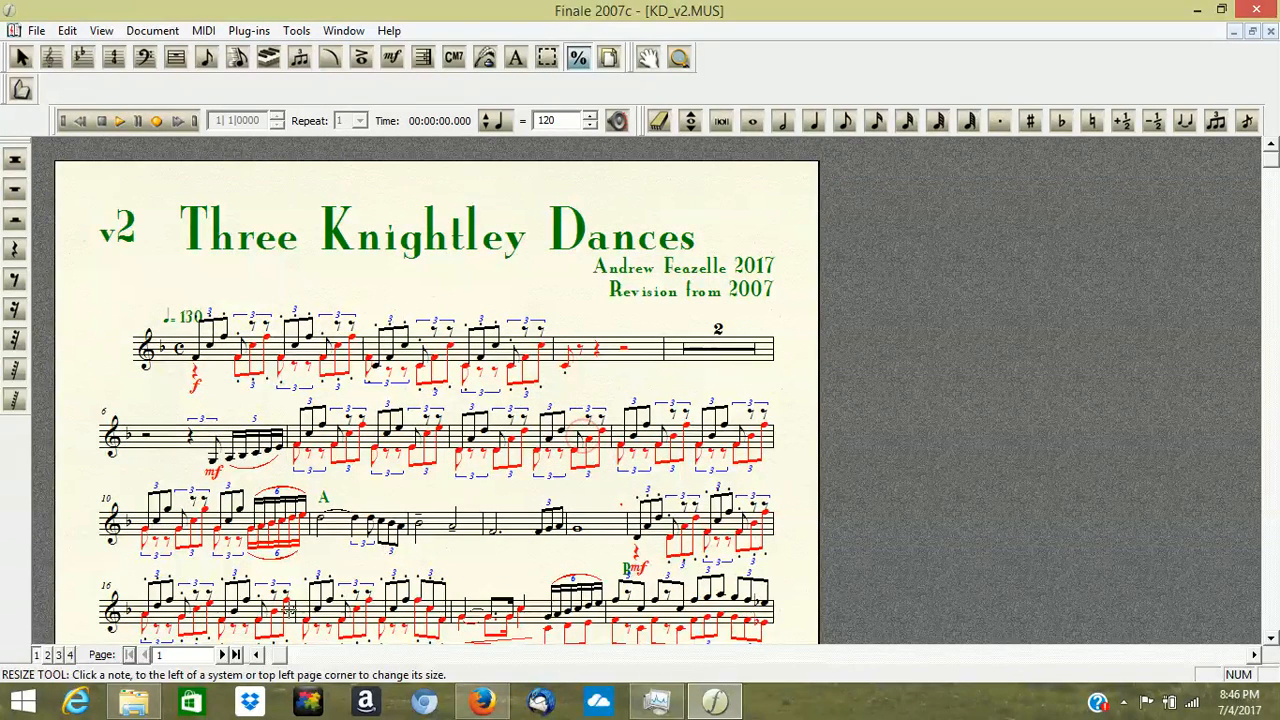
pyautogui.click(236, 654)
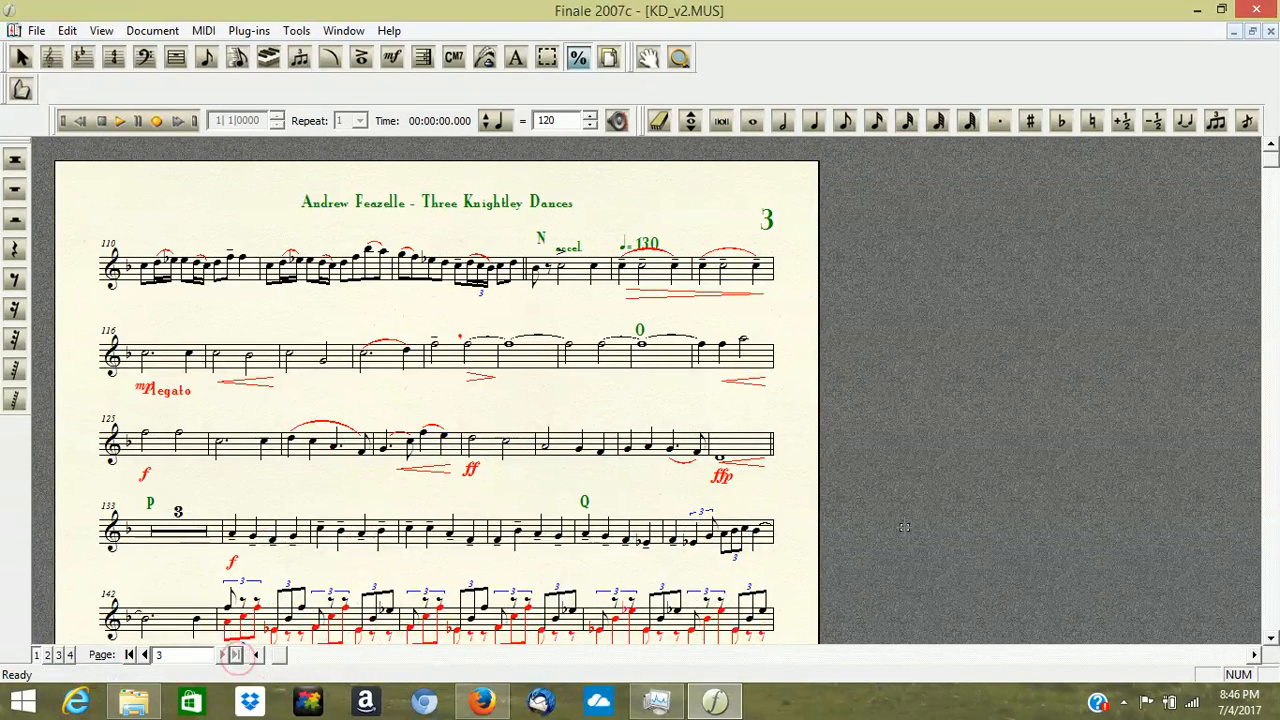
pyautogui.moveTo(1268, 165); pyautogui.dragTo(1240, 165)
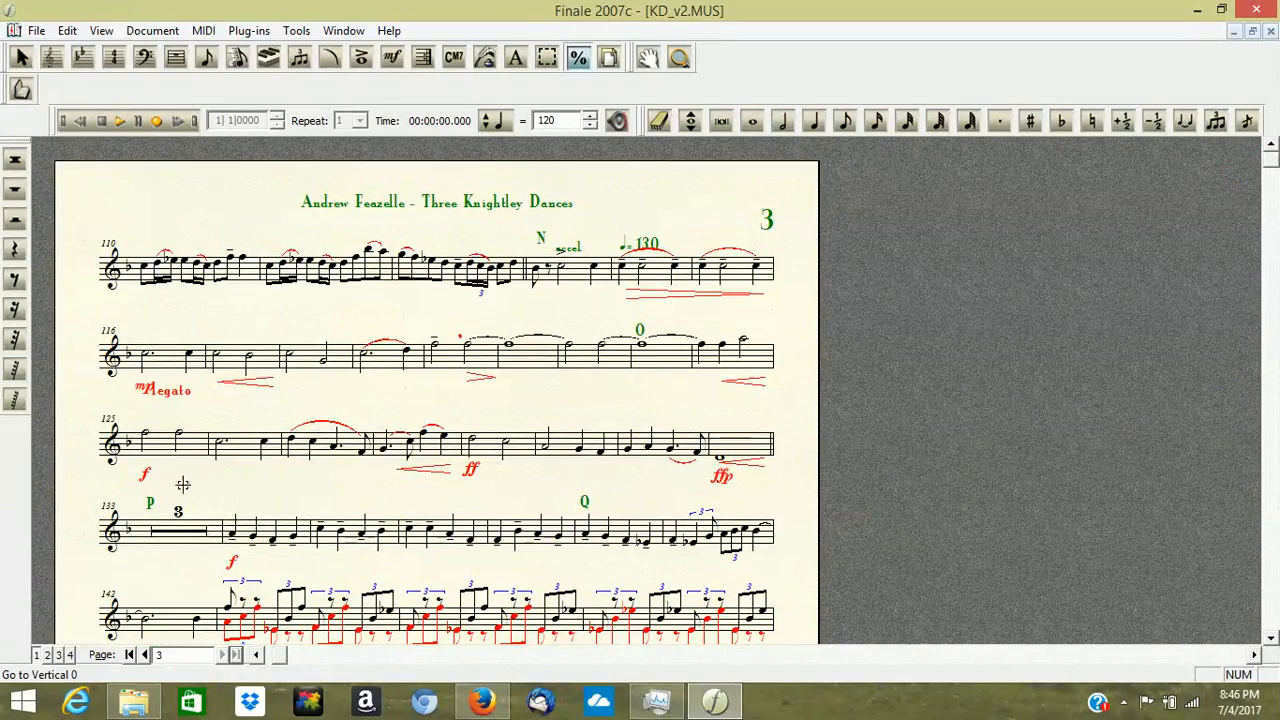
pyautogui.click(144, 654)
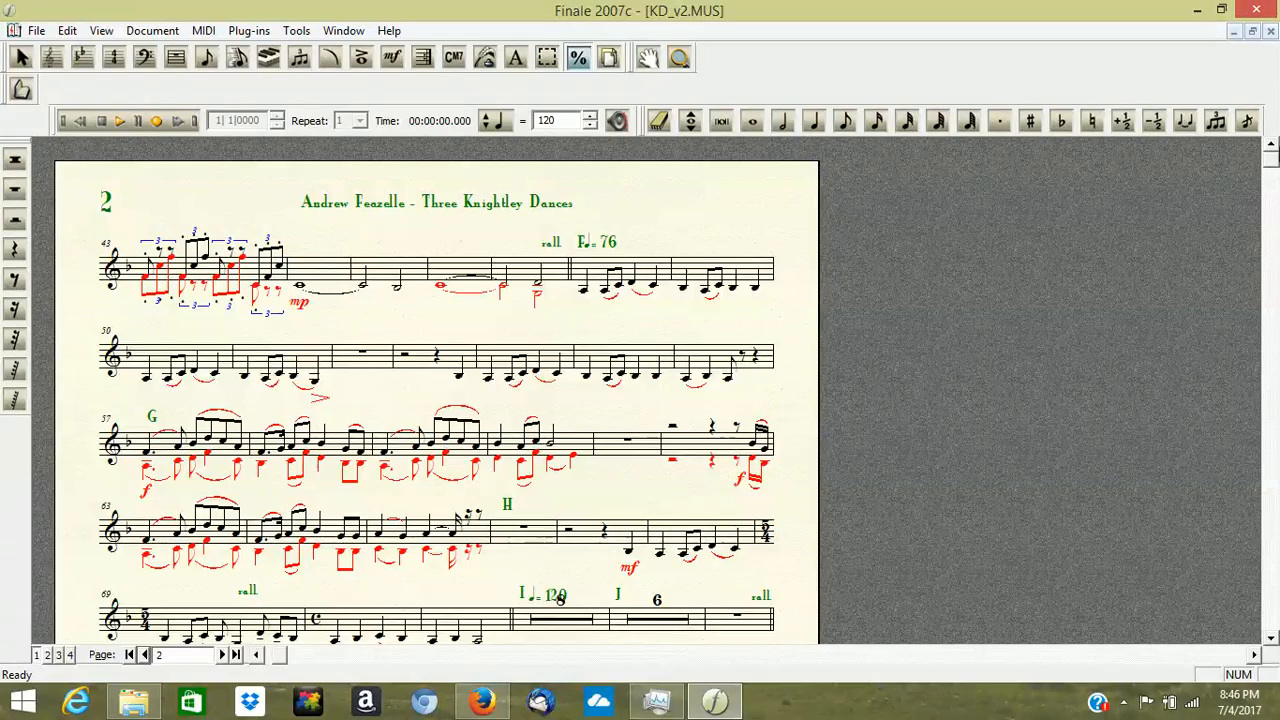
pyautogui.moveTo(1273, 163)
pyautogui.mouseDown()
pyautogui.moveTo(1272, 560)
pyautogui.moveTo(1273, 160)
pyautogui.mouseUp()
pyautogui.moveTo(1270, 160)
pyautogui.mouseDown()
pyautogui.moveTo(1271, 374)
pyautogui.moveTo(1254, 517)
pyautogui.moveTo(1255, 145)
pyautogui.mouseUp()
pyautogui.click(144, 655)
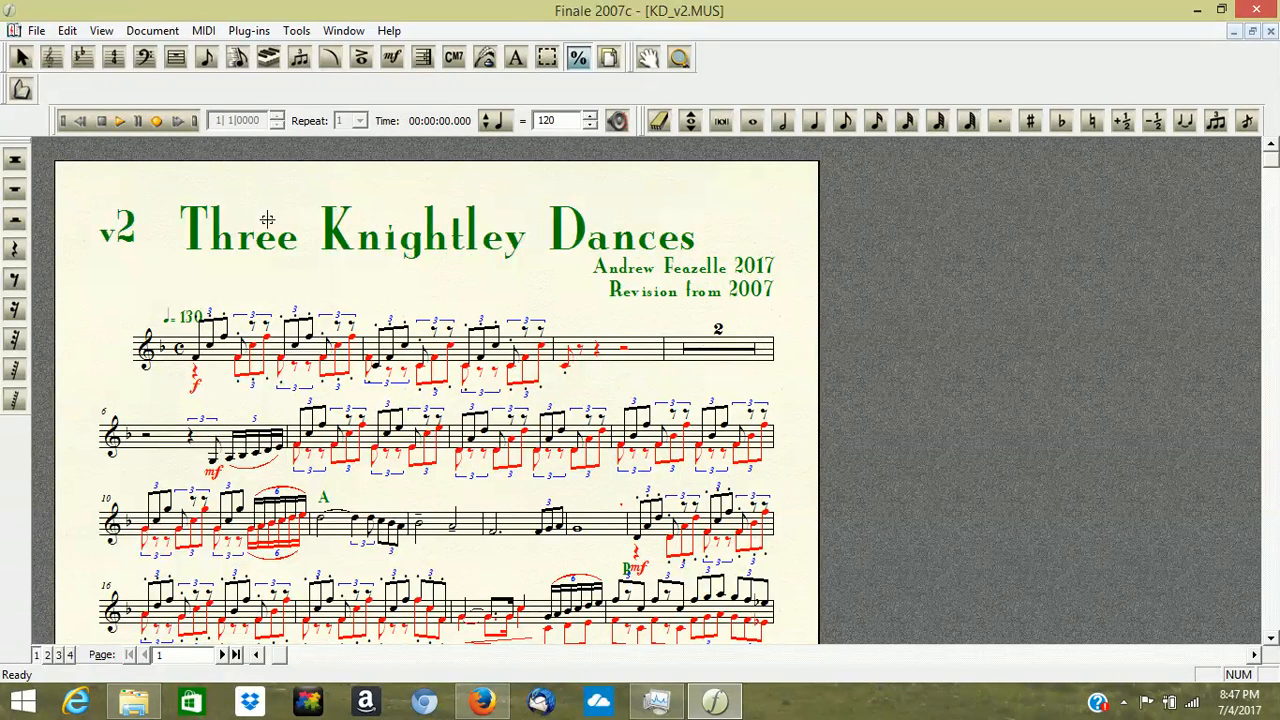
# Reduce the title and the v2 label on page 1 to 24-point text, trying 18 point first.
pyautogui.click(516, 60)
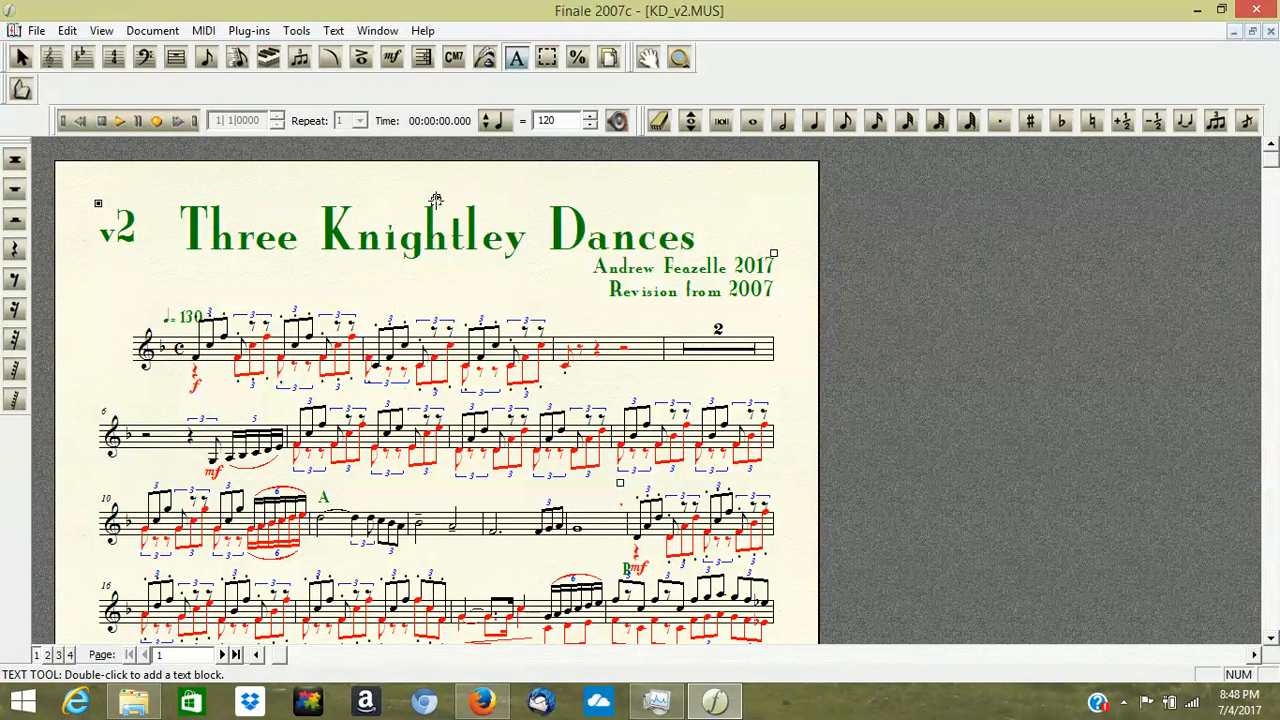
pyautogui.click(333, 30)
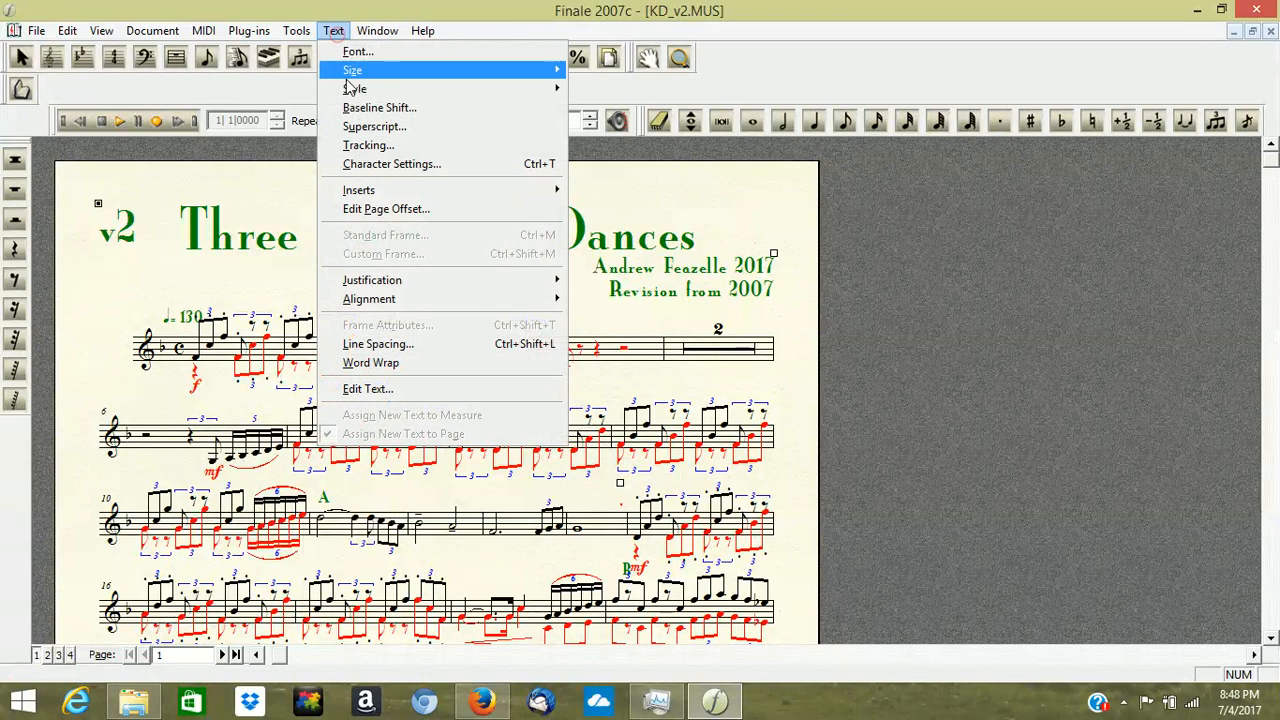
pyautogui.moveTo(390, 80)
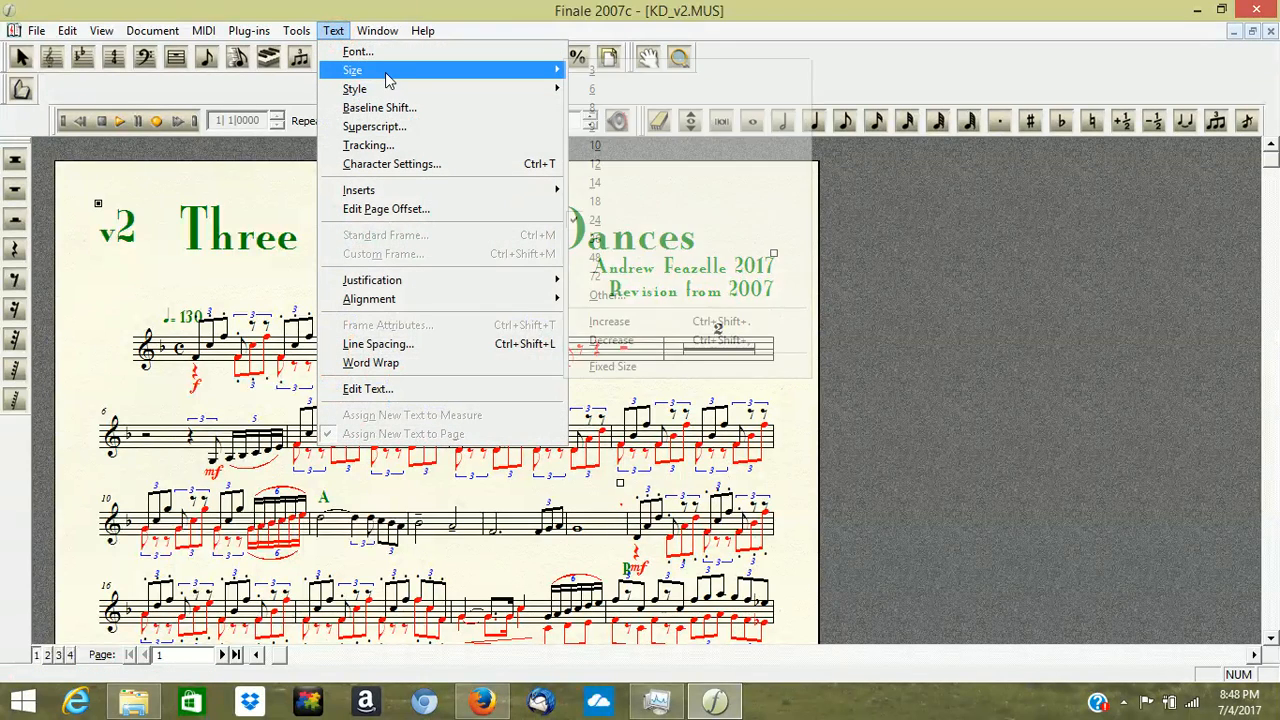
pyautogui.click(636, 207)
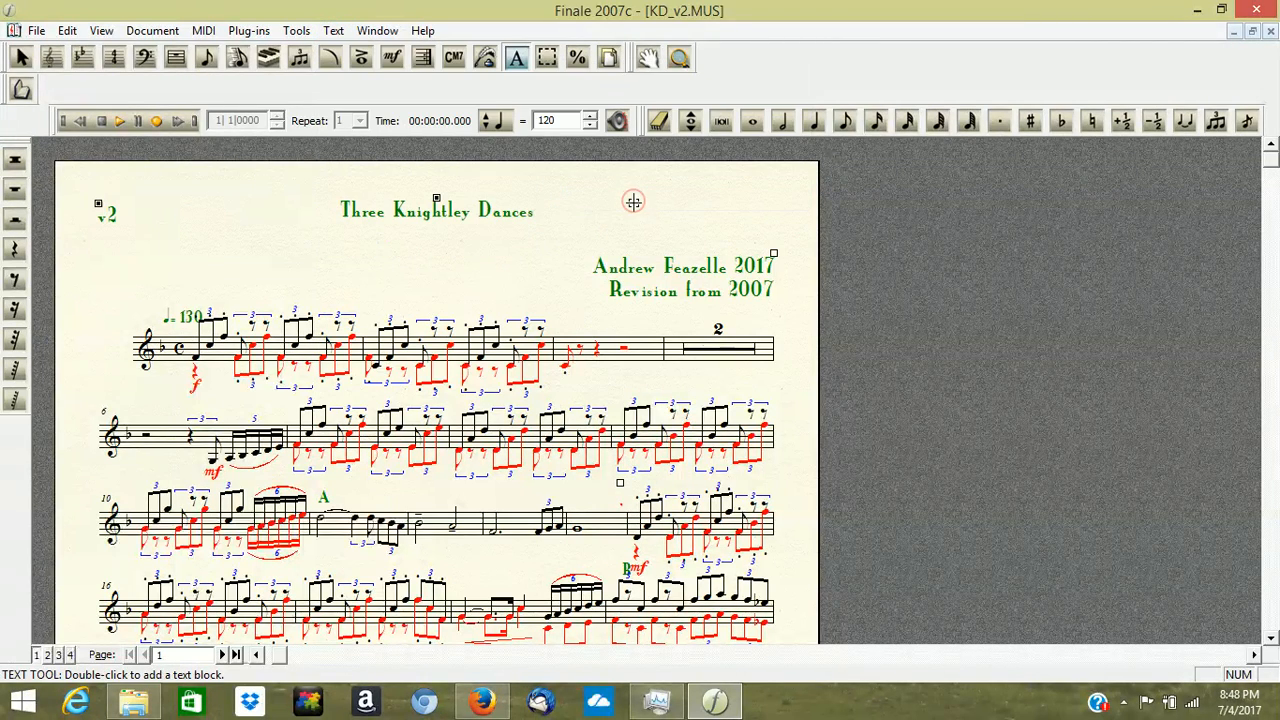
pyautogui.click(331, 31)
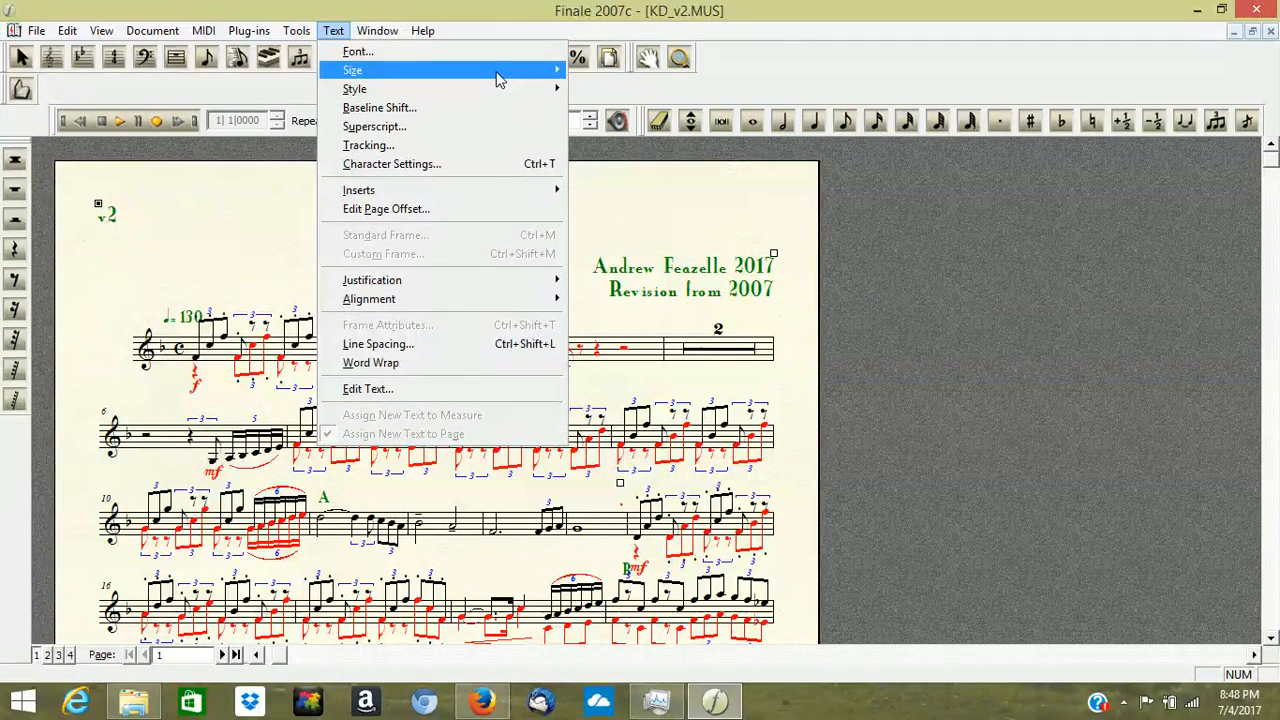
pyautogui.moveTo(500, 72)
pyautogui.click(663, 221)
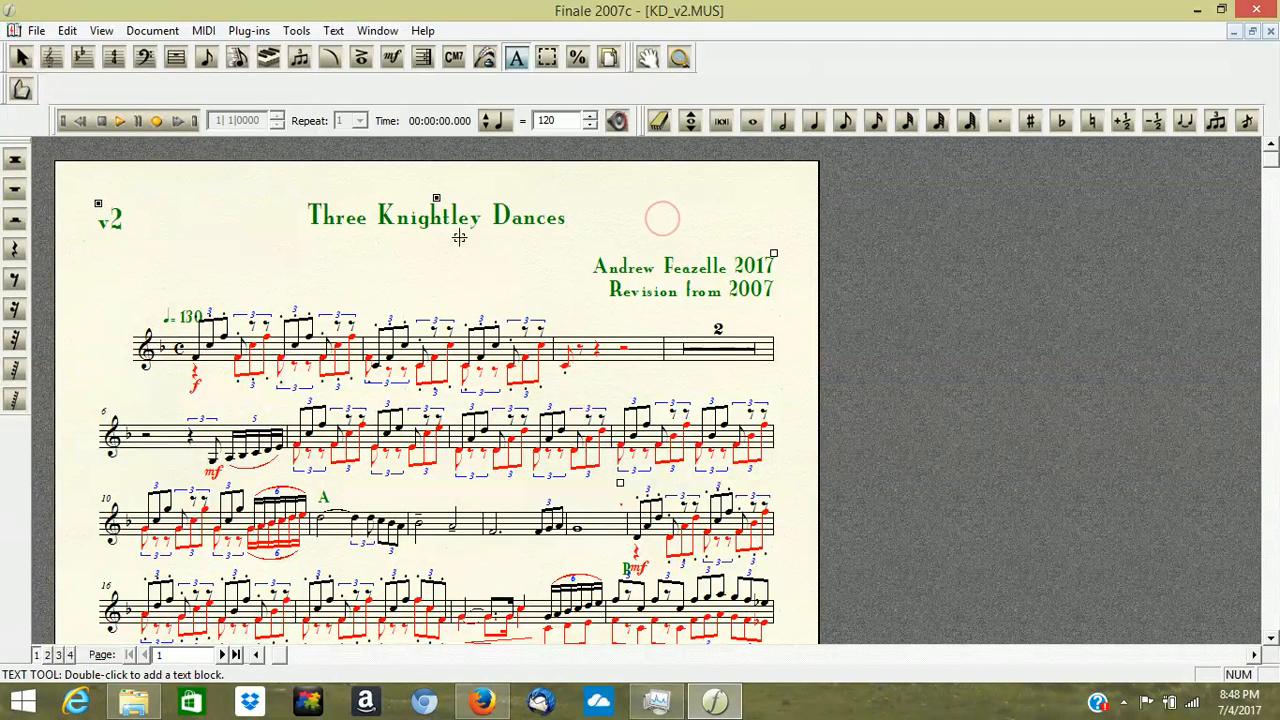
# Set the composer and revision credit on page 1 to 18-point text.
pyautogui.click(773, 254)
pyautogui.click(334, 30)
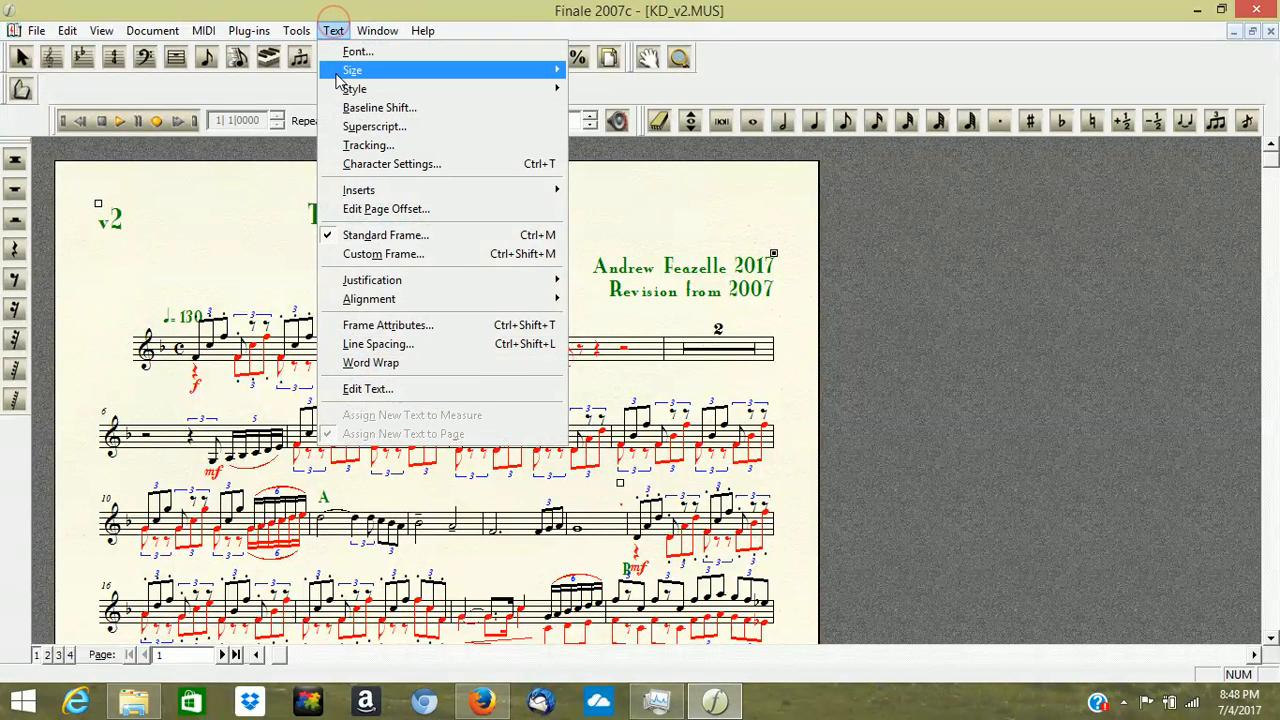
pyautogui.moveTo(350, 72)
pyautogui.click(645, 200)
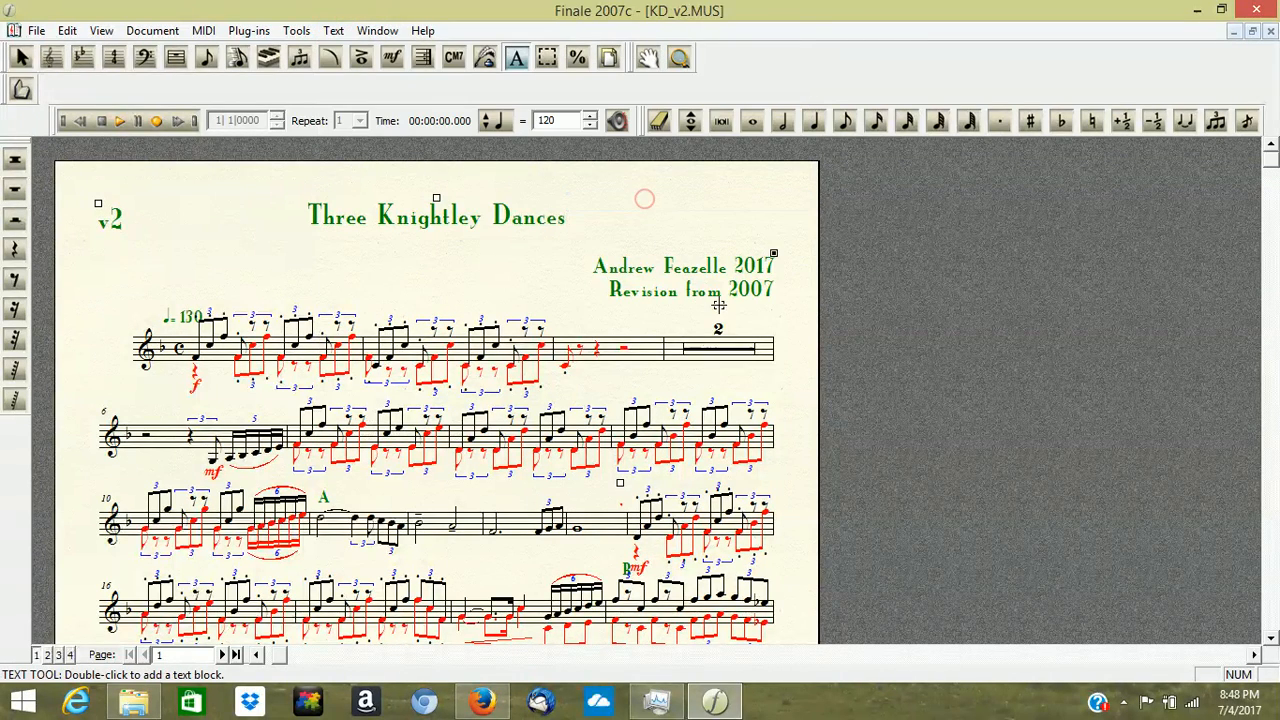
# Move the composer credit, the title and the v2 label on page 1 slightly down.
pyautogui.moveTo(773, 254); pyautogui.dragTo(772, 255)
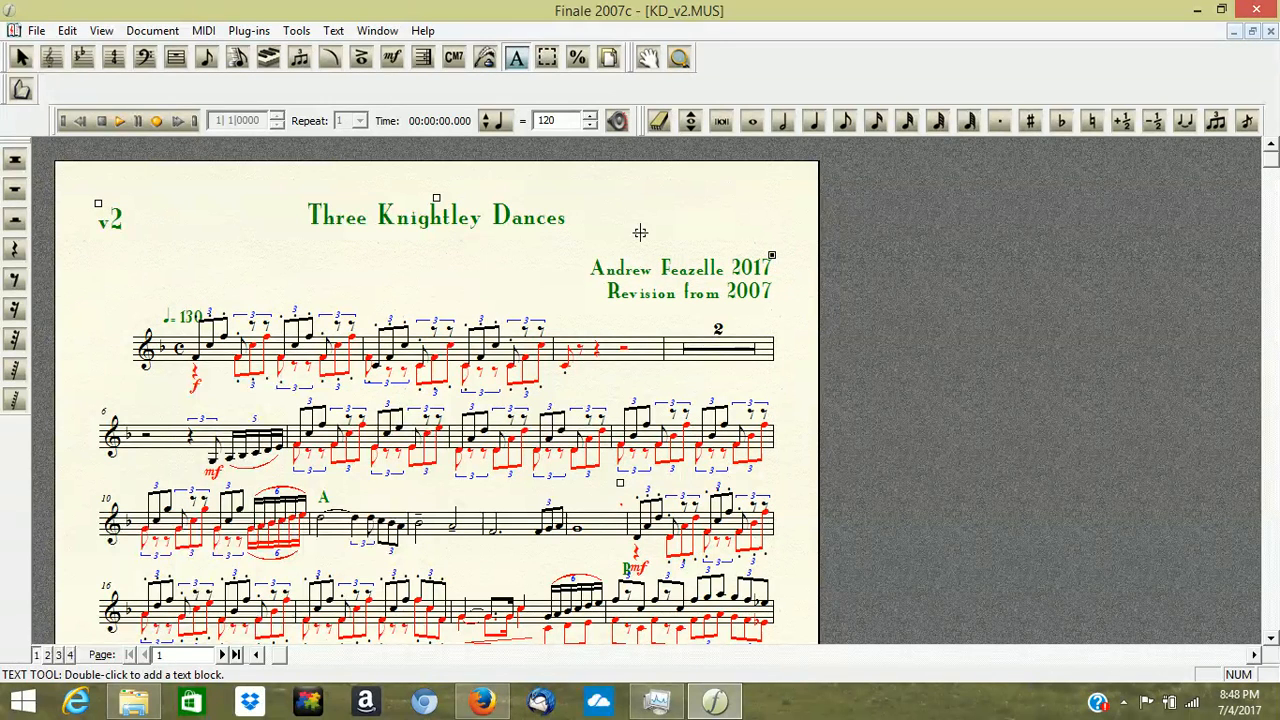
pyautogui.moveTo(436, 198); pyautogui.dragTo(437, 204)
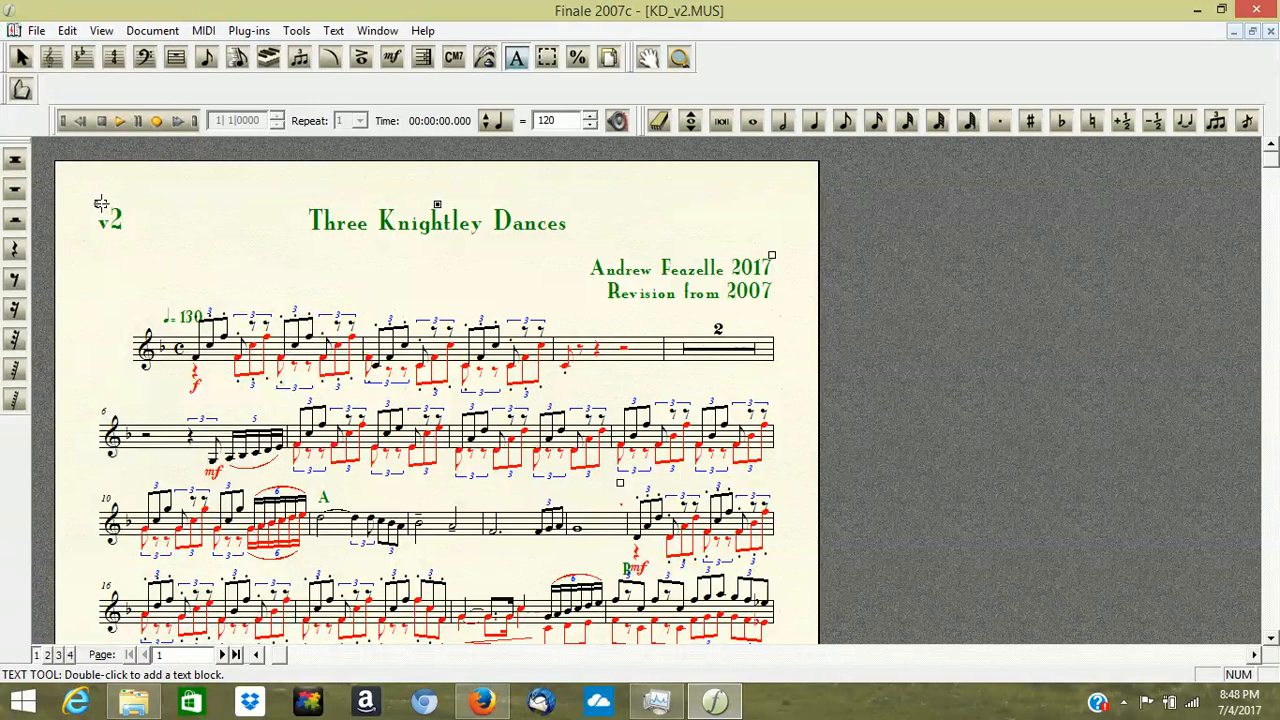
pyautogui.moveTo(101, 204); pyautogui.dragTo(104, 220)
# Set the copyright notice at the foot of page 1 to 14 point and move it up closer to the last system.
pyautogui.moveTo(1273, 165); pyautogui.dragTo(1222, 592)
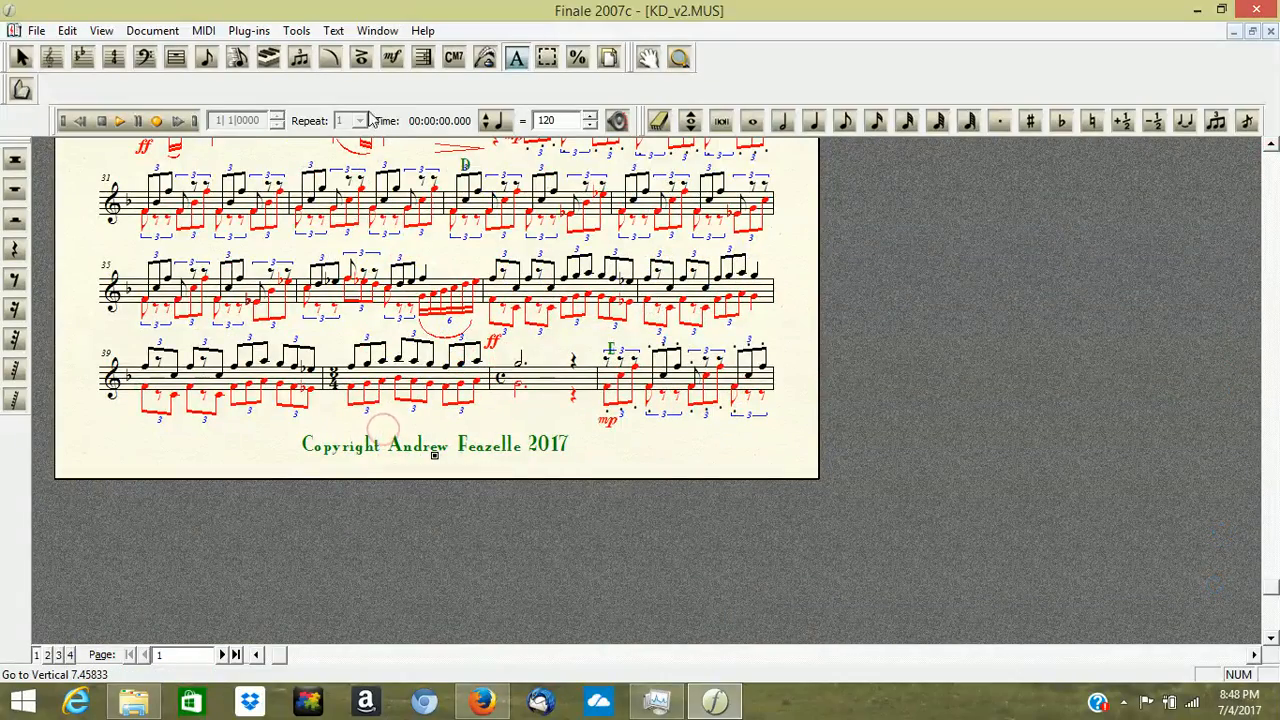
pyautogui.click(333, 30)
pyautogui.moveTo(504, 74)
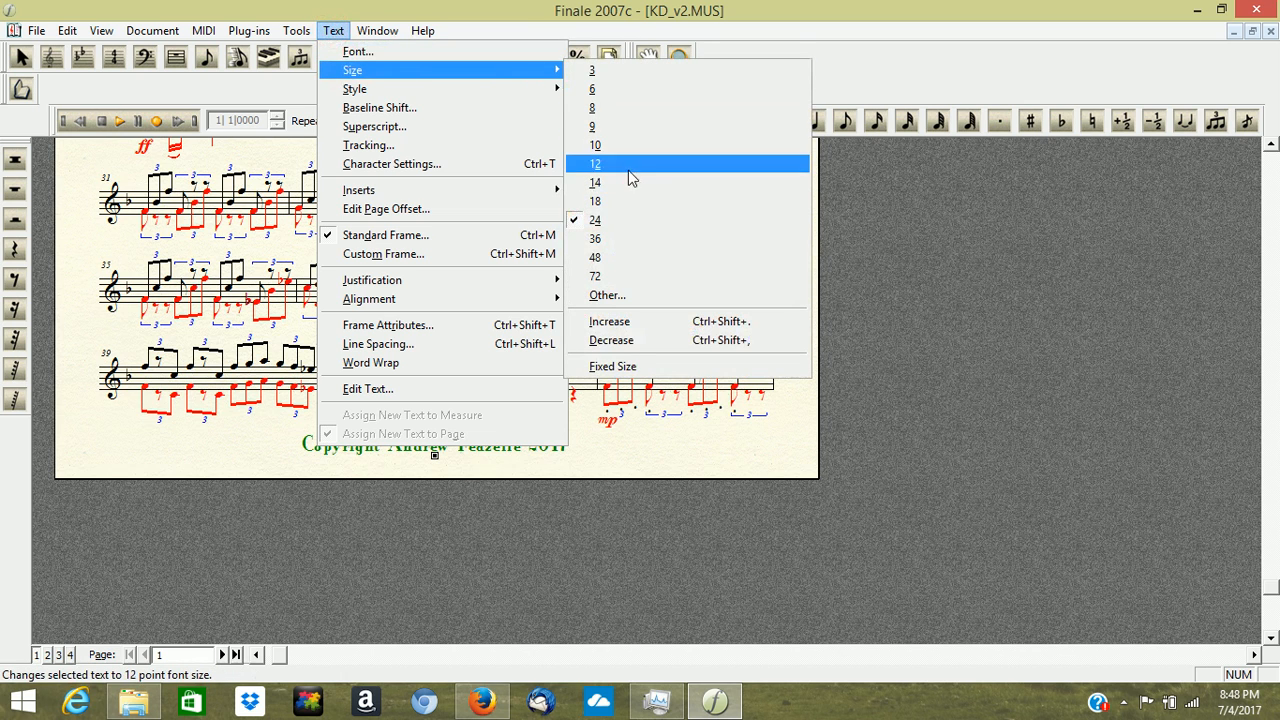
pyautogui.click(625, 188)
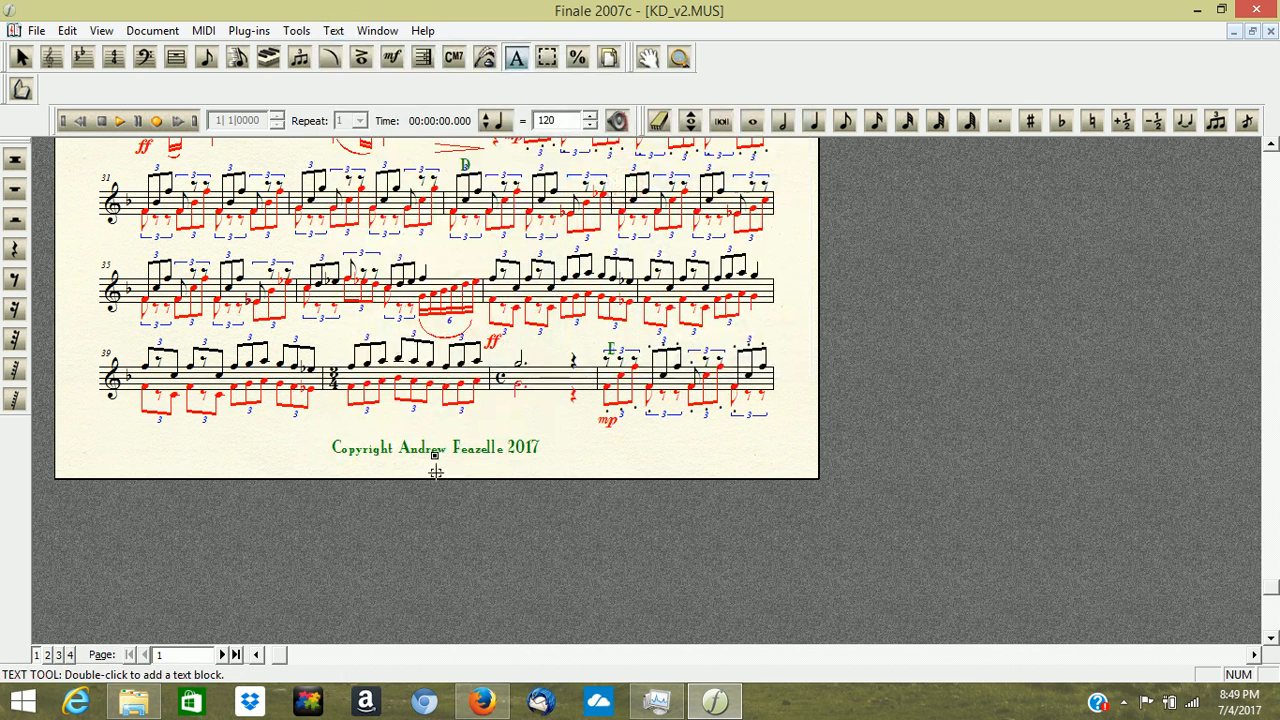
pyautogui.moveTo(436, 440); pyautogui.dragTo(431, 436)
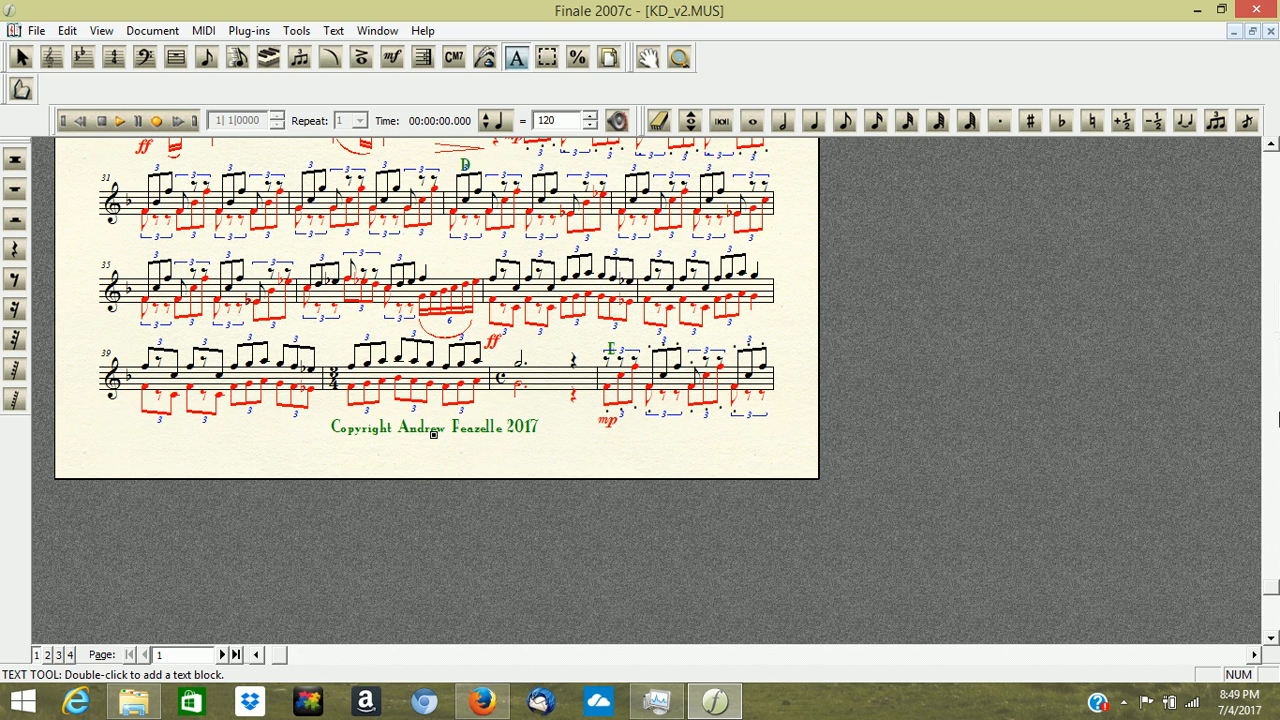
# Show the rulers and move page 1's left page margin inward to about 0.6 inches with the Page Layout tool.
pyautogui.moveTo(1272, 588); pyautogui.dragTo(1272, 154)
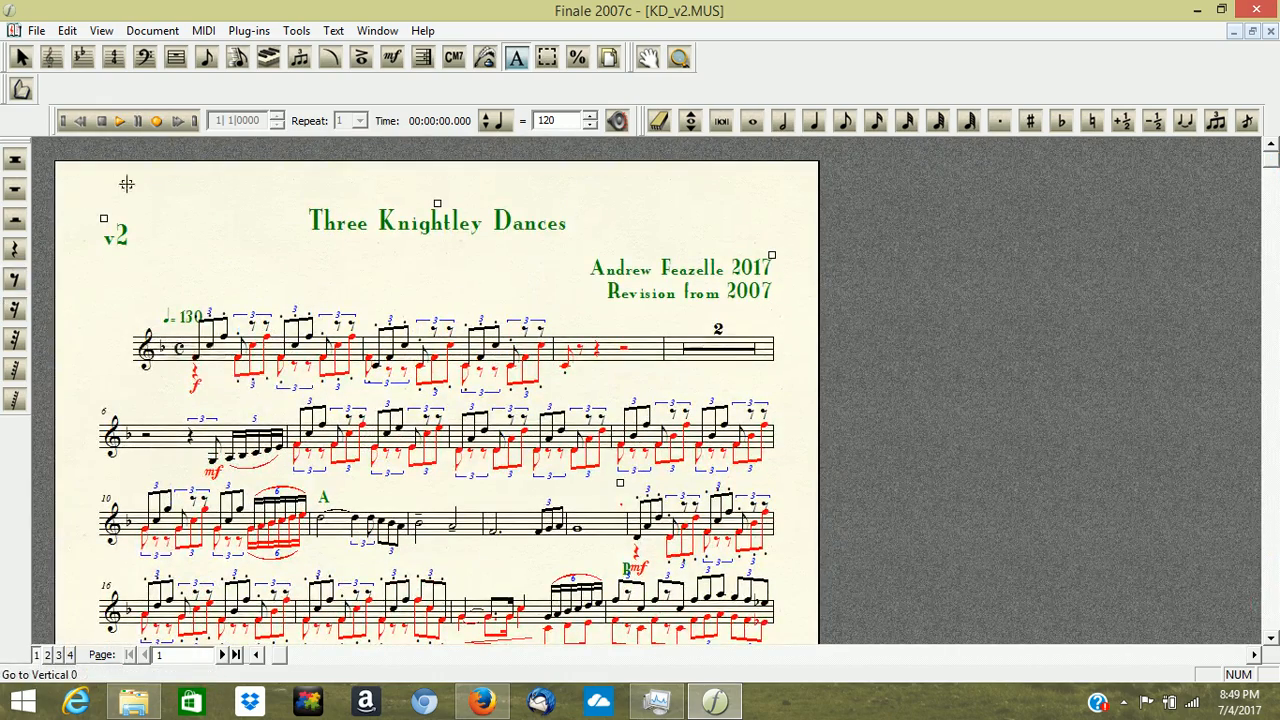
pyautogui.click(101, 30)
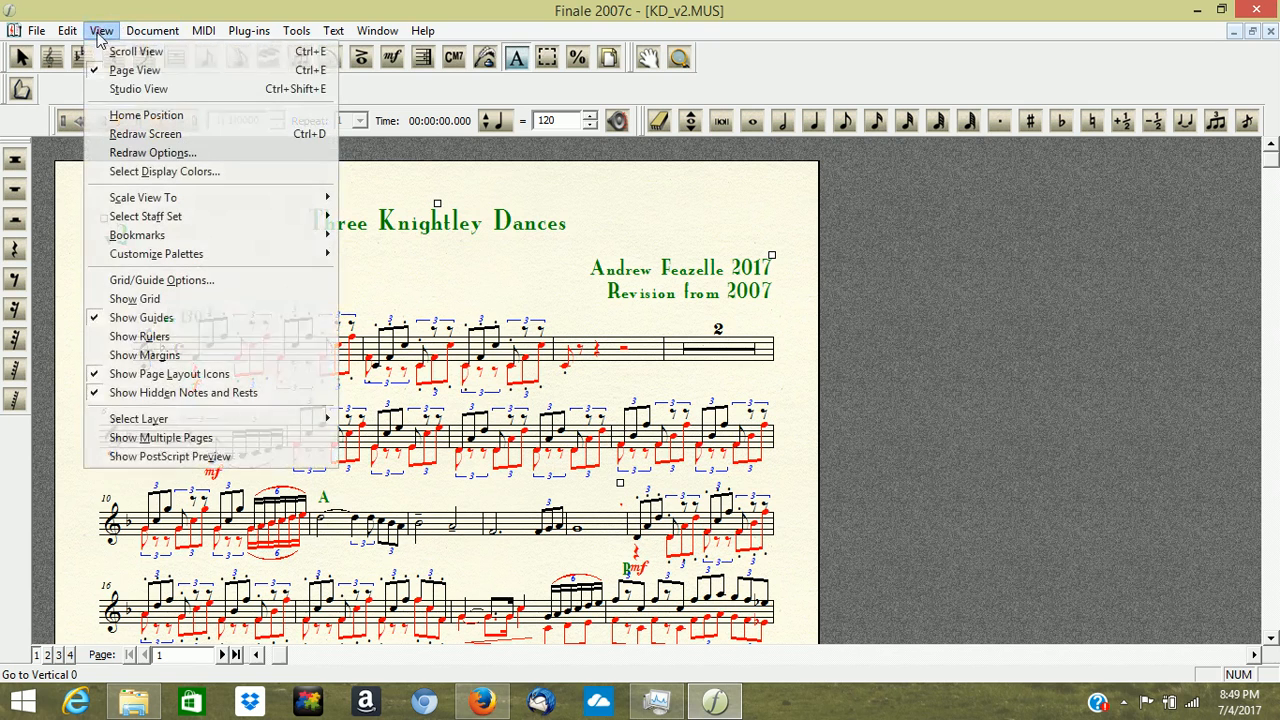
pyautogui.click(124, 336)
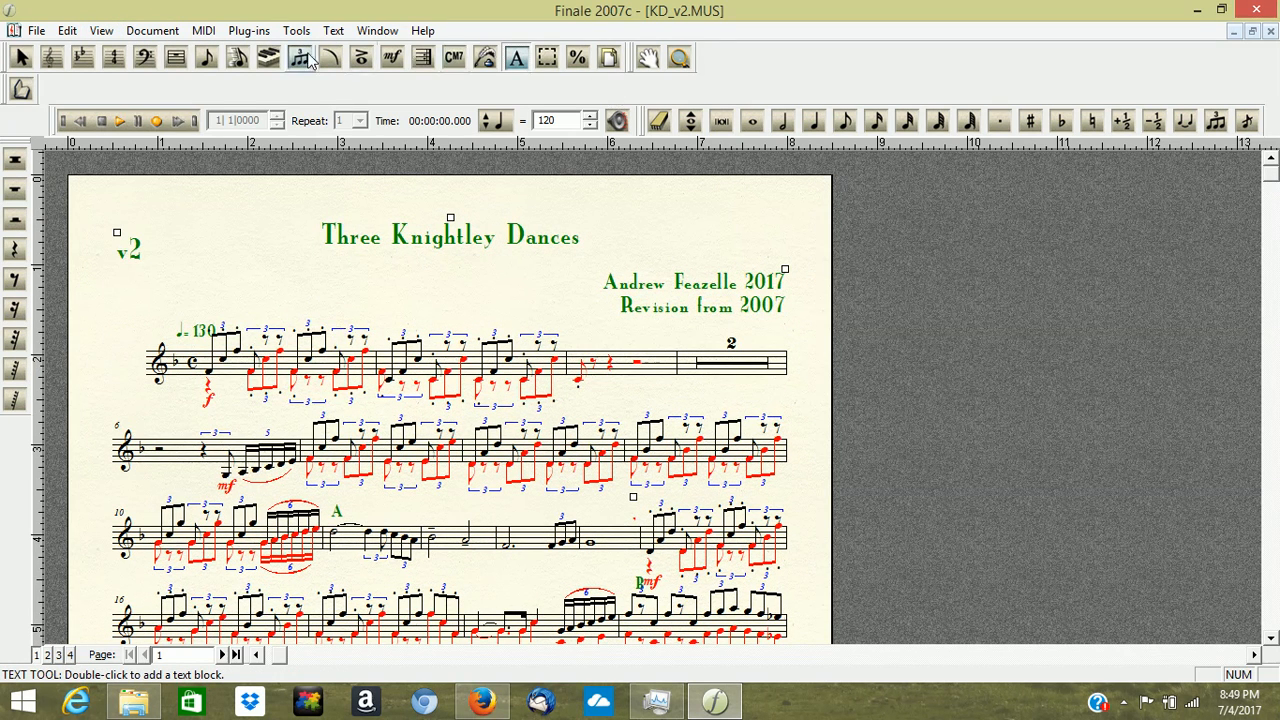
pyautogui.click(607, 57)
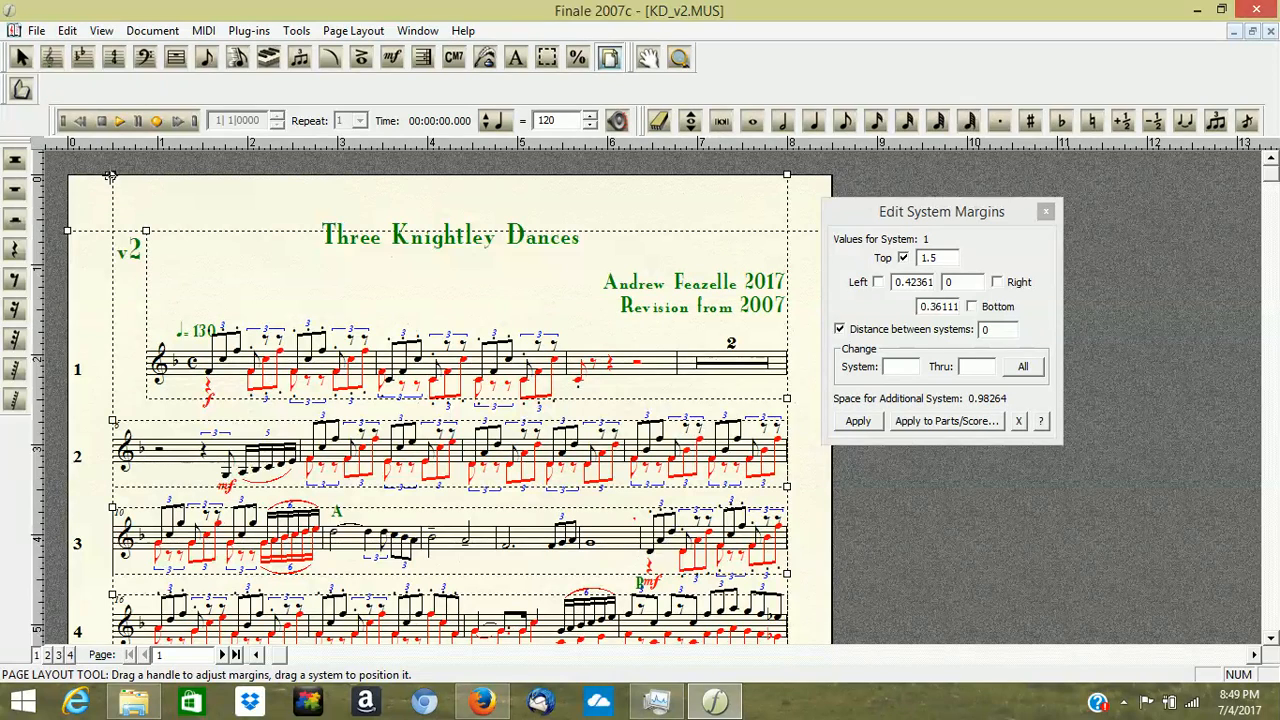
pyautogui.moveTo(113, 175); pyautogui.dragTo(124, 175)
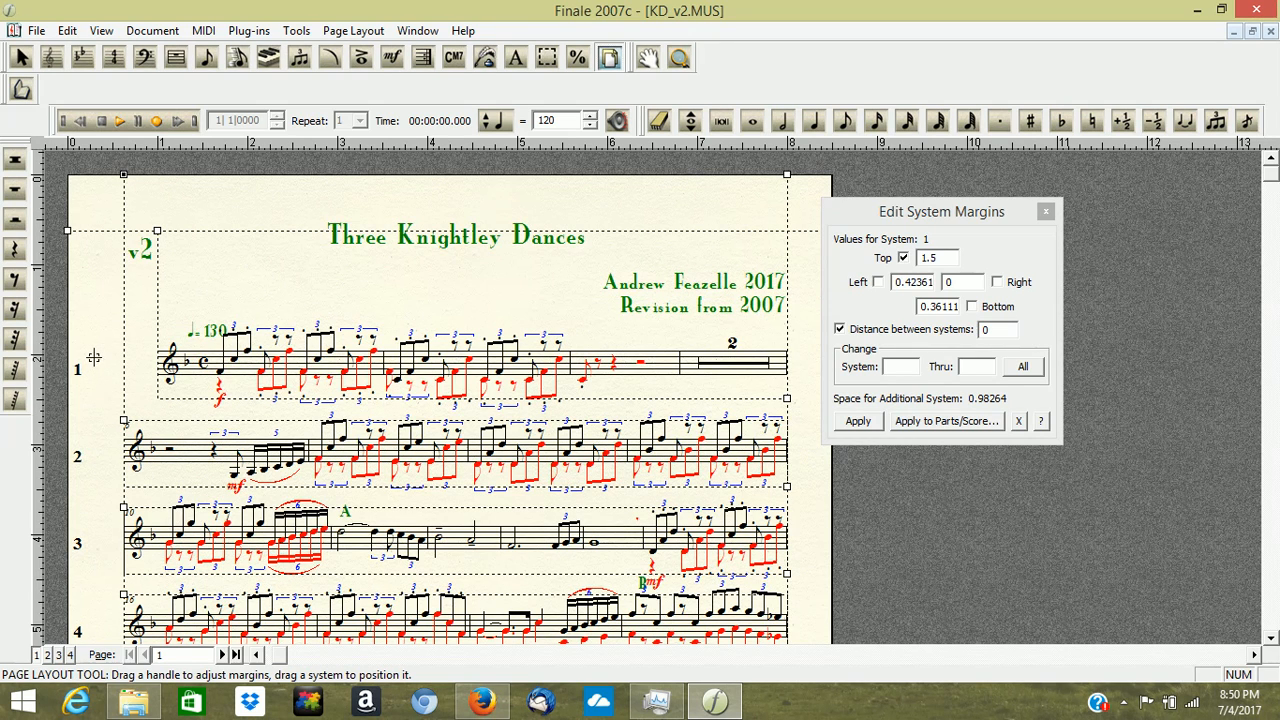
# Move page 2's right page margin inward to about 0.6 inches from the edge, check page 3 and return to page 1.
pyautogui.click(222, 654)
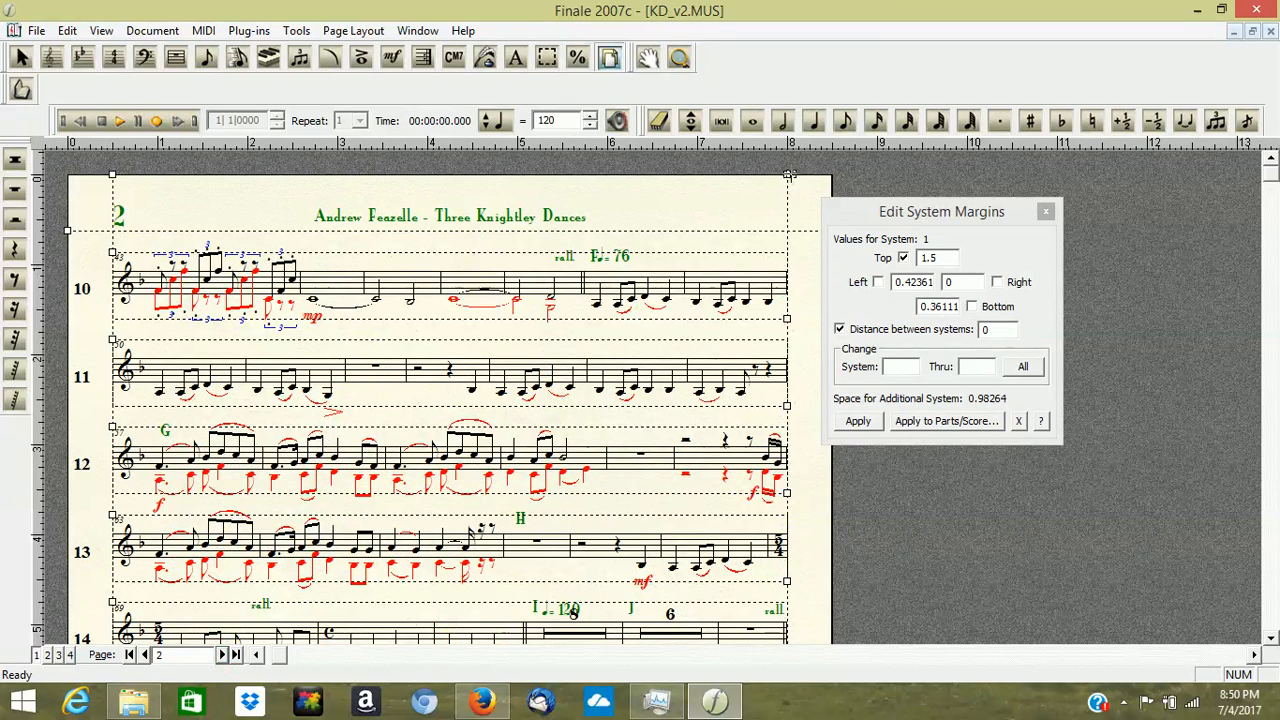
pyautogui.moveTo(786, 174); pyautogui.dragTo(774, 174)
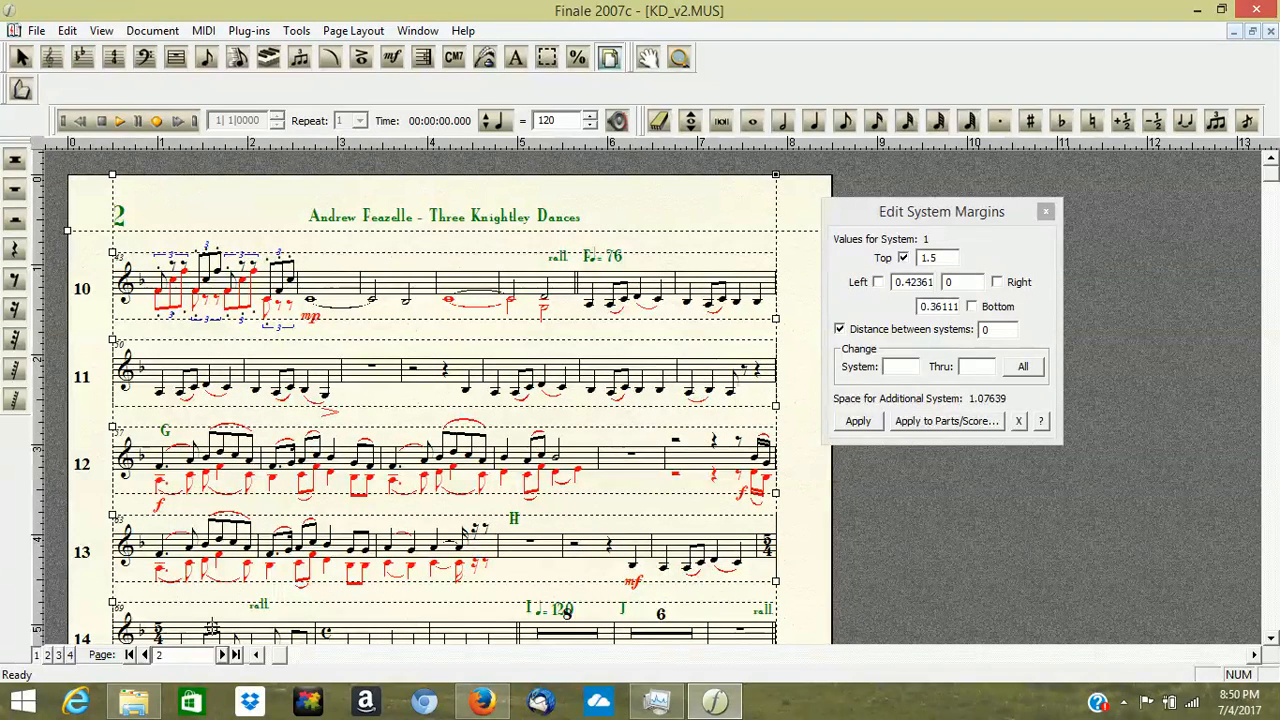
pyautogui.click(222, 654)
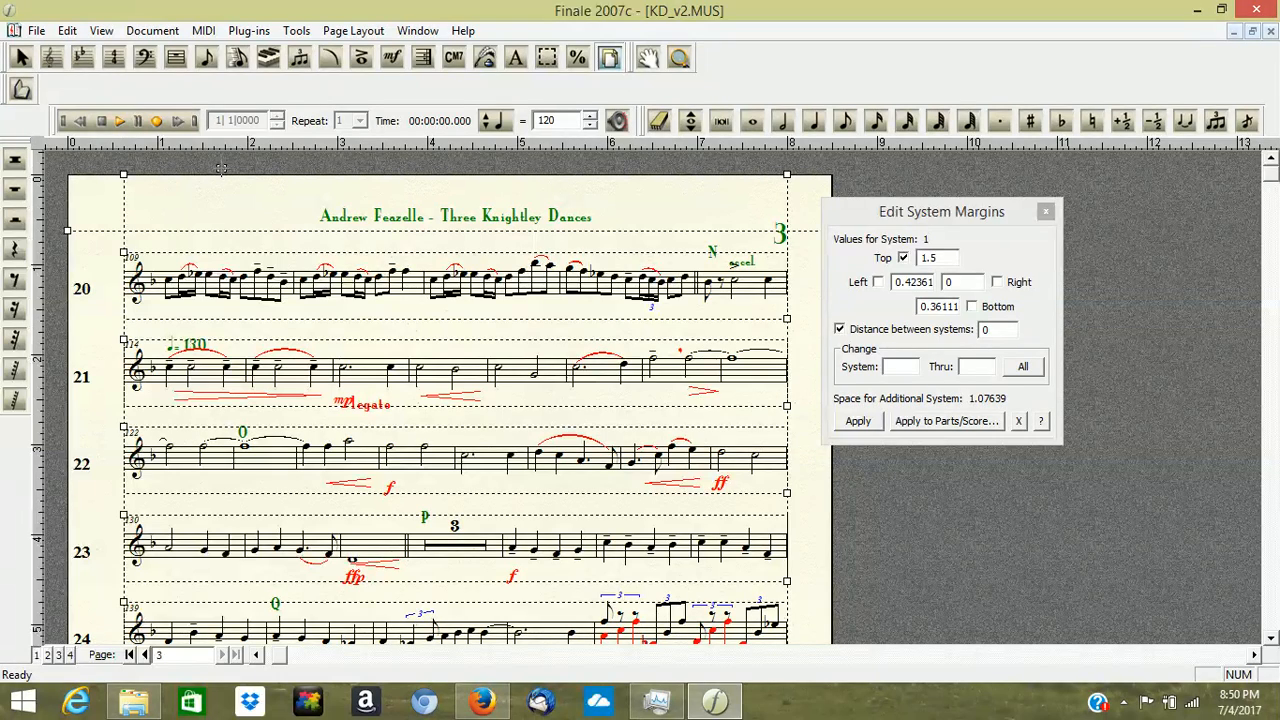
pyautogui.click(146, 655)
pyautogui.click(146, 655)
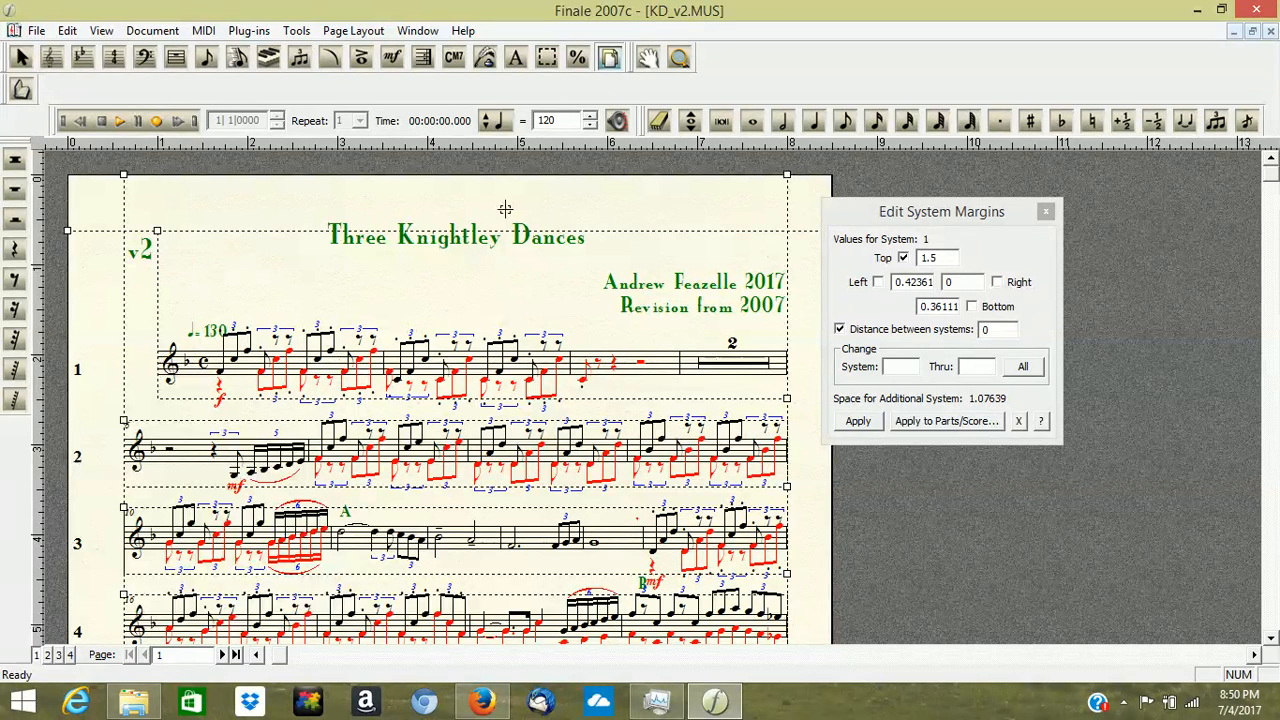
# Replace the v2 label on page 1 with the text Violin 2.
pyautogui.click(516, 57)
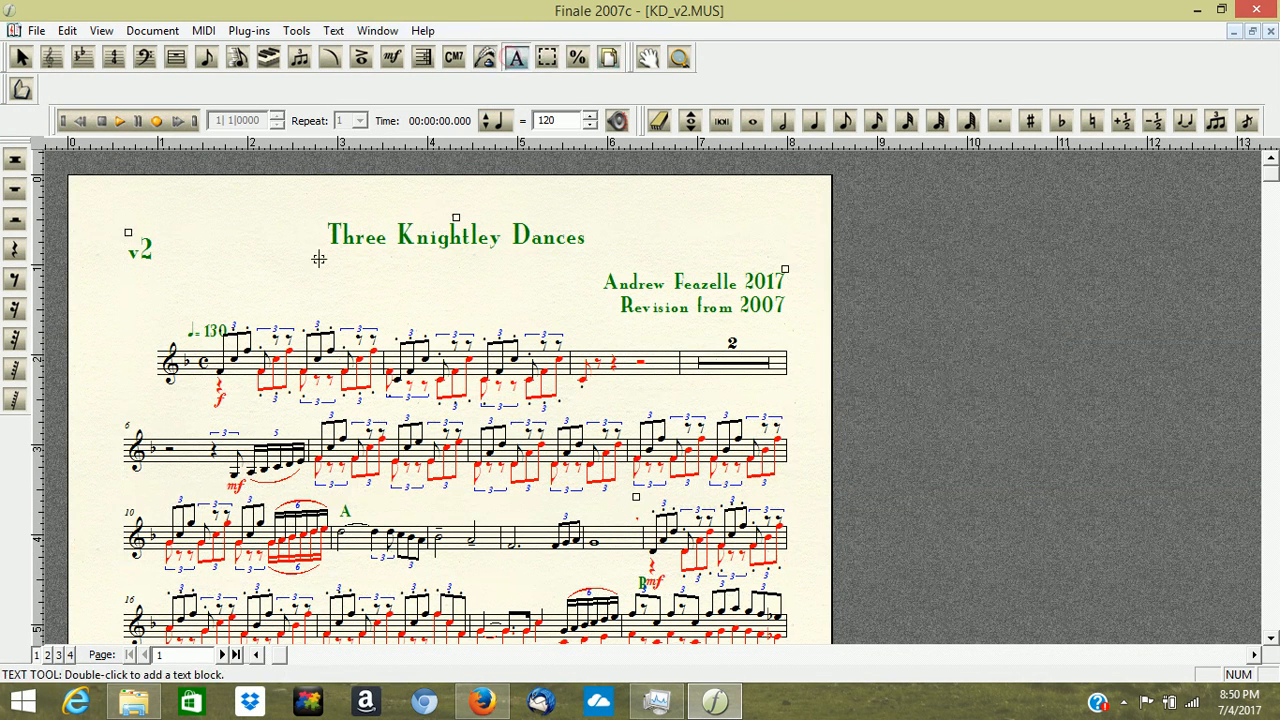
pyautogui.click(114, 208)
pyautogui.doubleClick(128, 233)
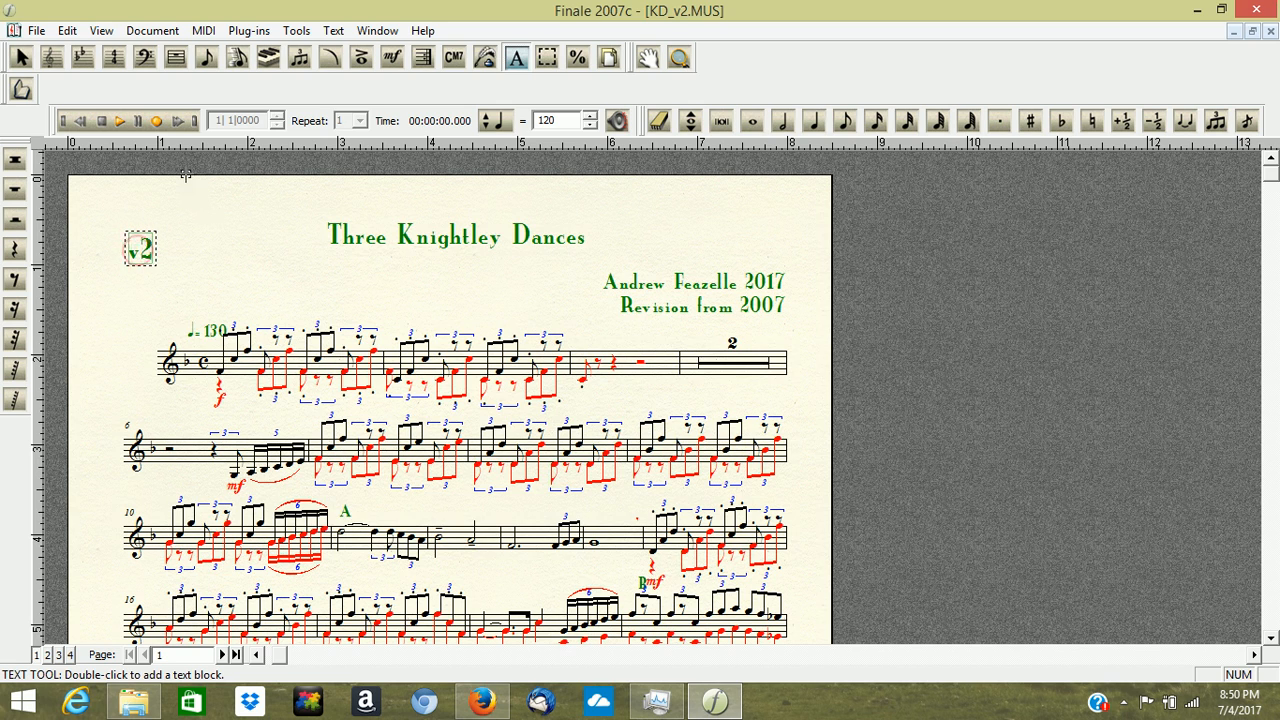
pyautogui.press('BackSpace')
pyautogui.press('BackSpace')
pyautogui.write('V')
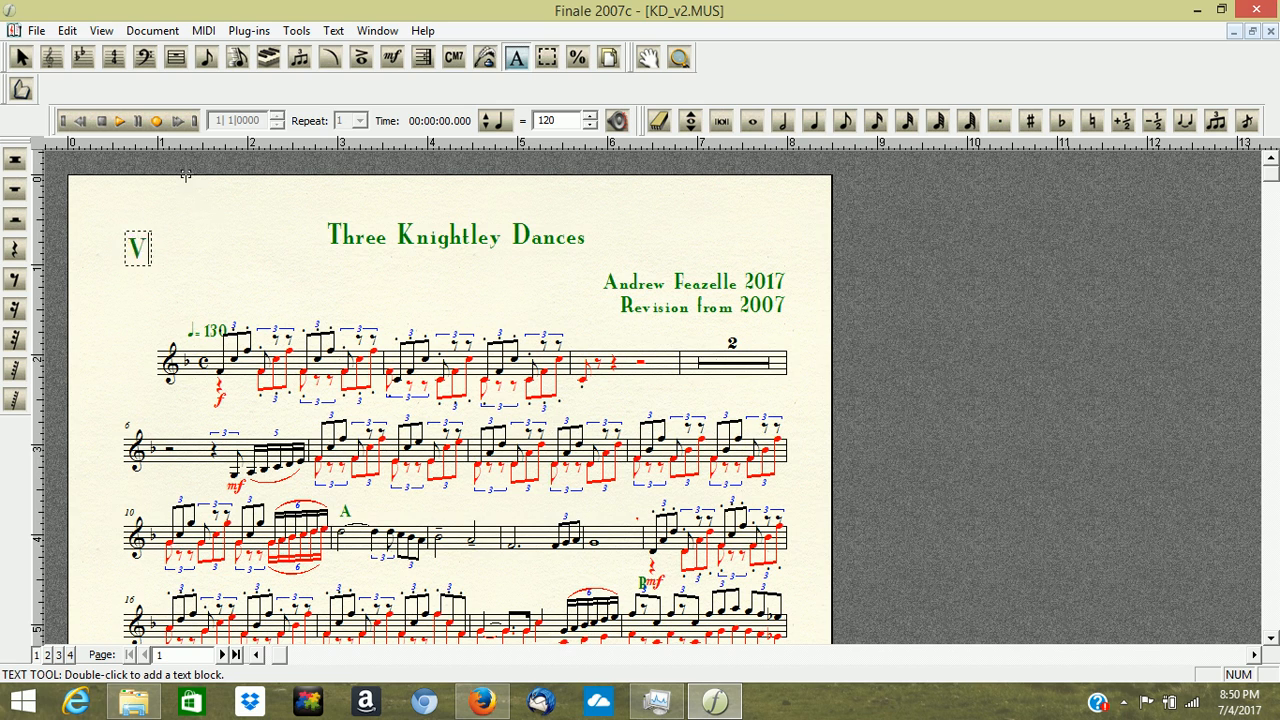
pyautogui.write('iolin 2')
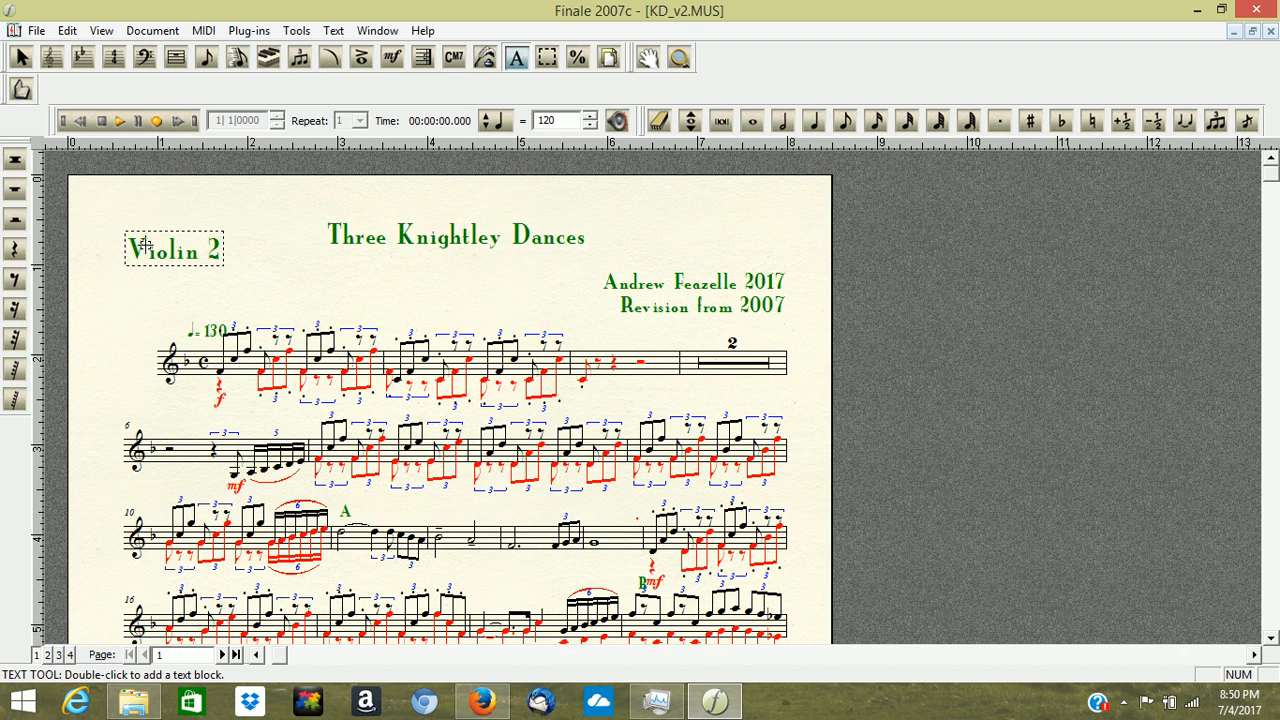
pyautogui.click(284, 252)
# Move page 1's opening tempo marking up and left clear of the notes, and shift rehearsal letter B slightly left with the Expression tool.
pyautogui.click(393, 56)
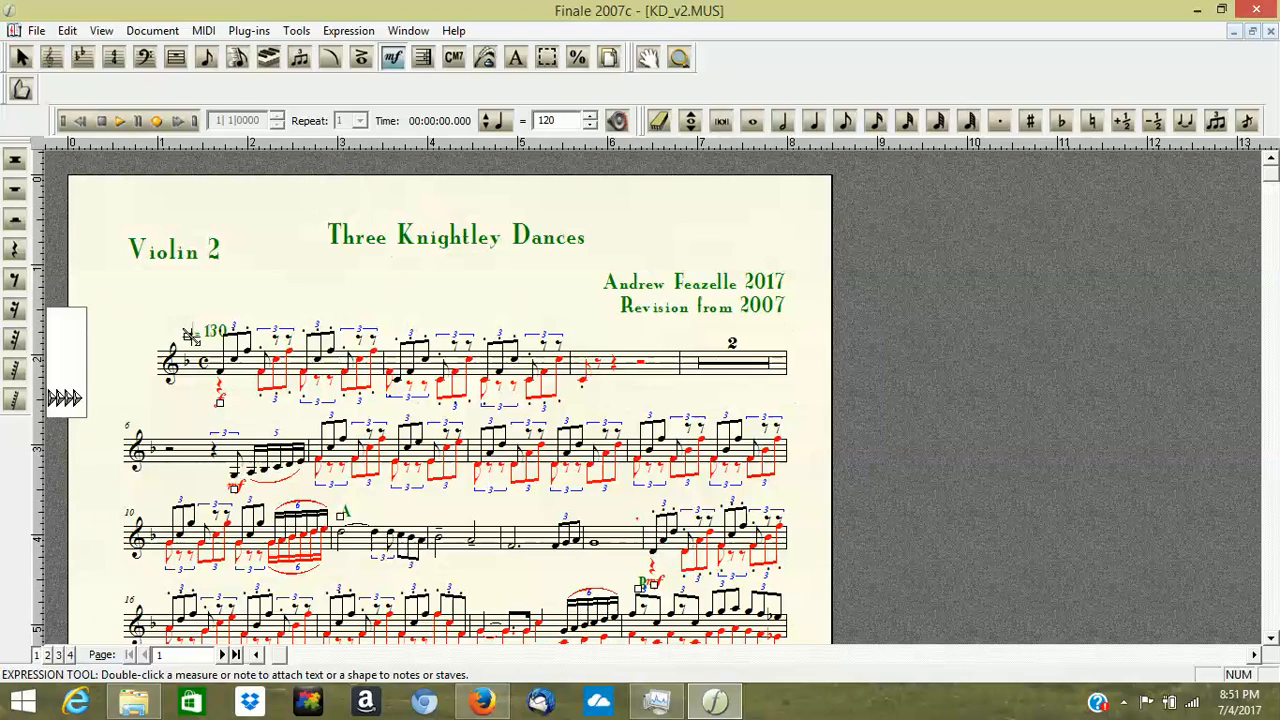
pyautogui.moveTo(190, 337); pyautogui.dragTo(177, 327)
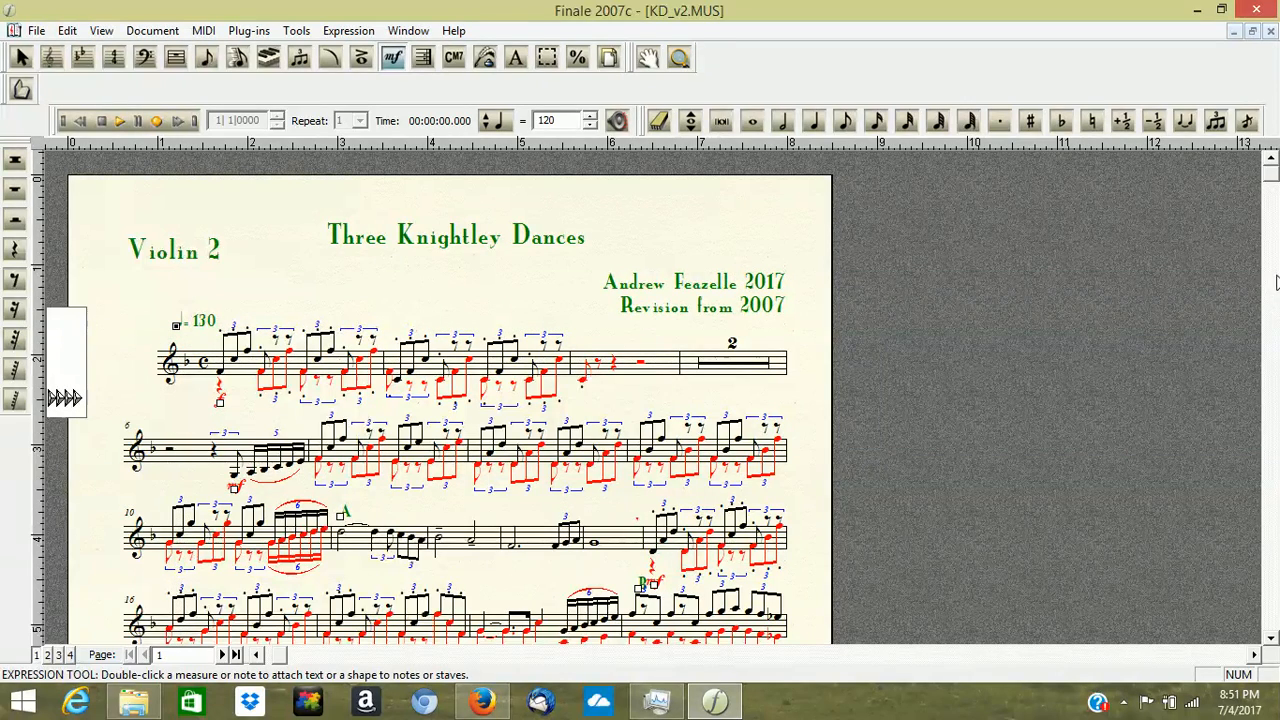
pyautogui.moveTo(1271, 185); pyautogui.dragTo(1272, 270)
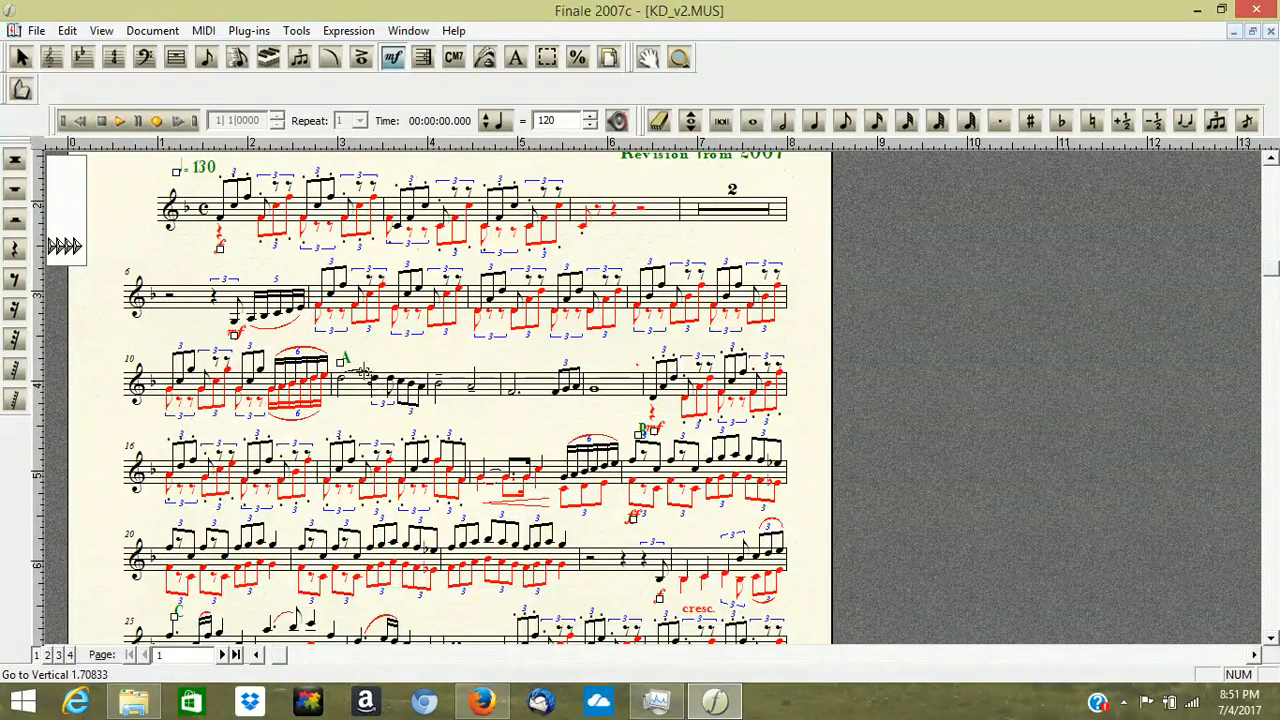
pyautogui.moveTo(640, 430)
pyautogui.mouseDown()
pyautogui.moveTo(627, 432)
pyautogui.moveTo(654, 429)
pyautogui.mouseUp()
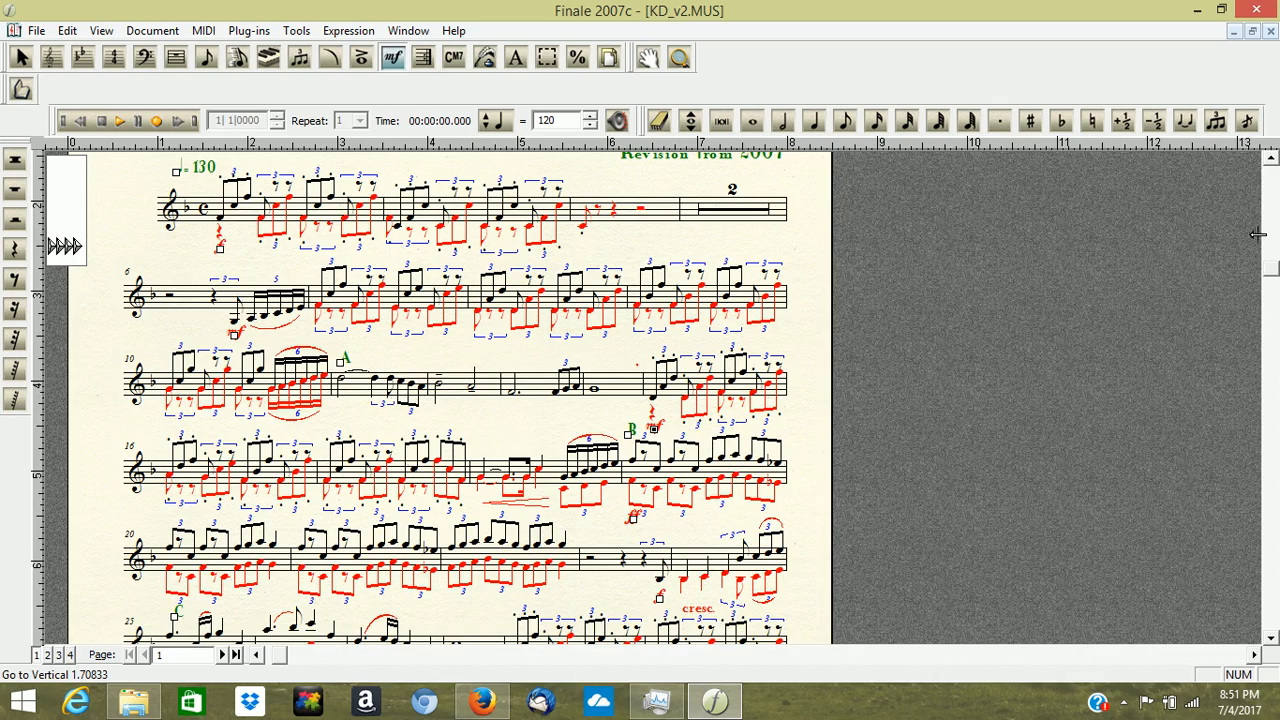
# Shift rehearsal letter C left to the start of measure 25 and raise the cresc. text closer to the staff above it.
pyautogui.moveTo(1268, 272); pyautogui.dragTo(1272, 396)
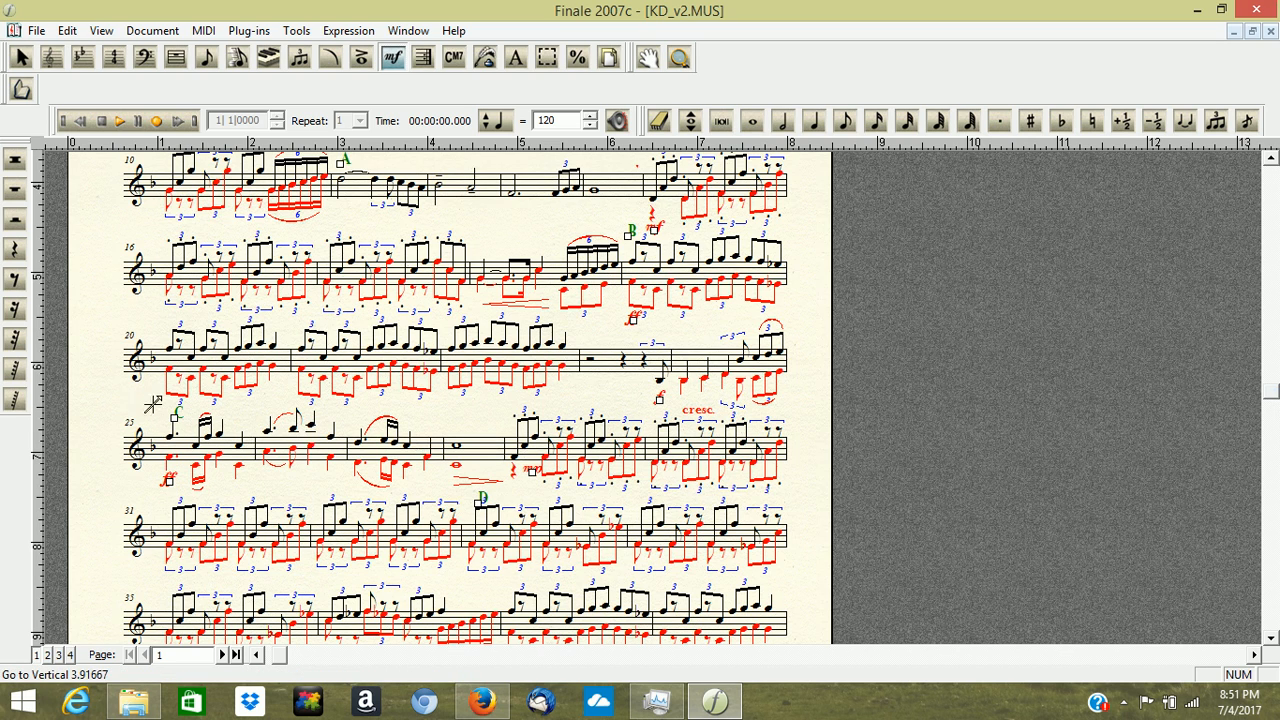
pyautogui.moveTo(172, 423); pyautogui.dragTo(157, 426)
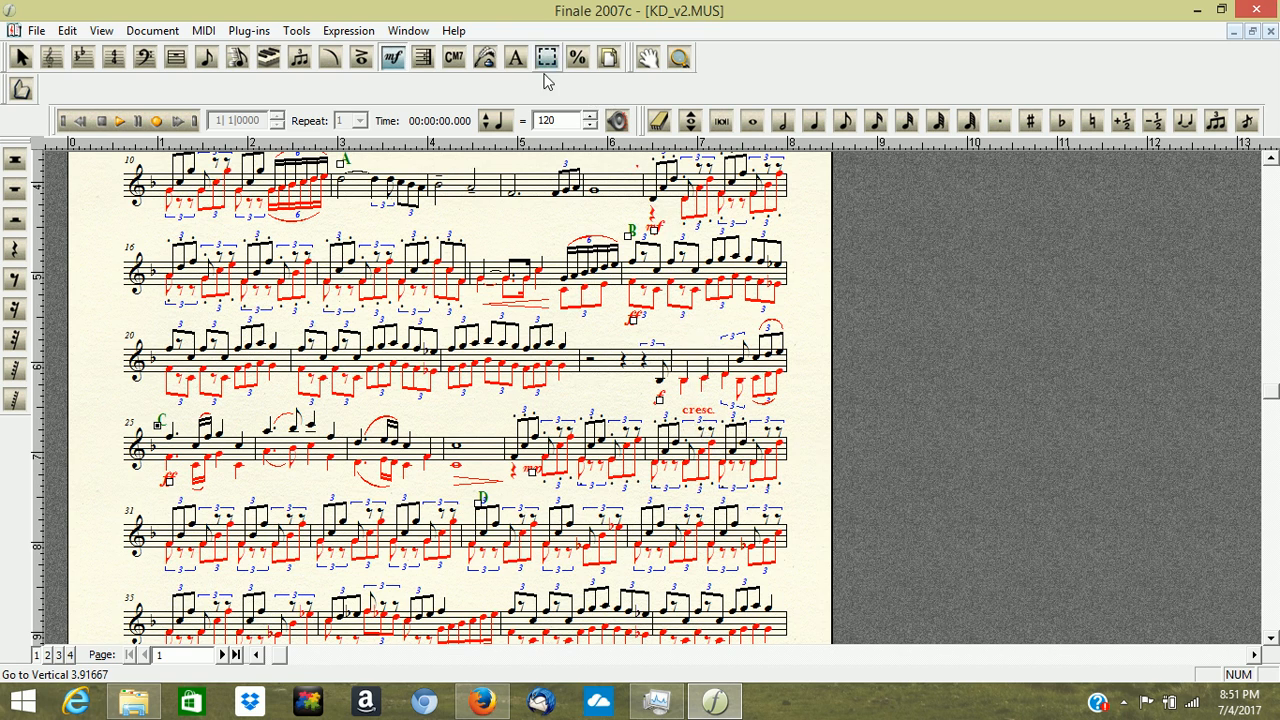
pyautogui.click(513, 58)
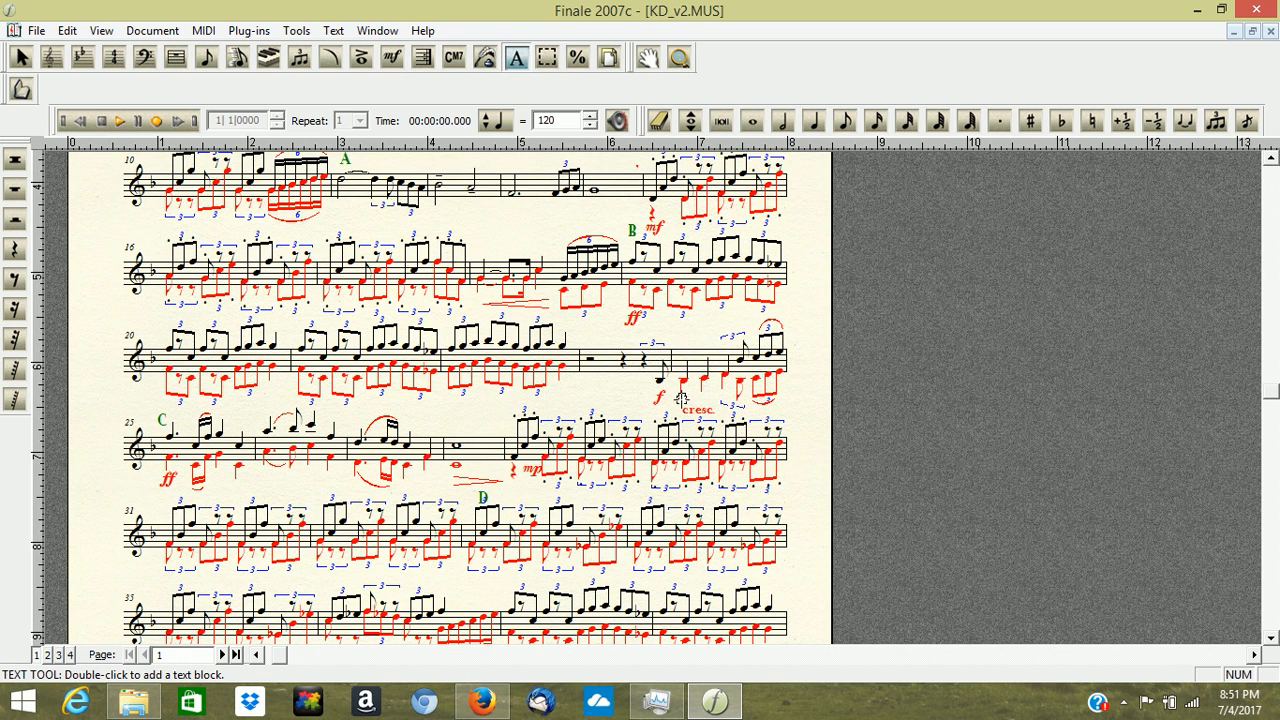
pyautogui.moveTo(681, 399); pyautogui.dragTo(684, 386)
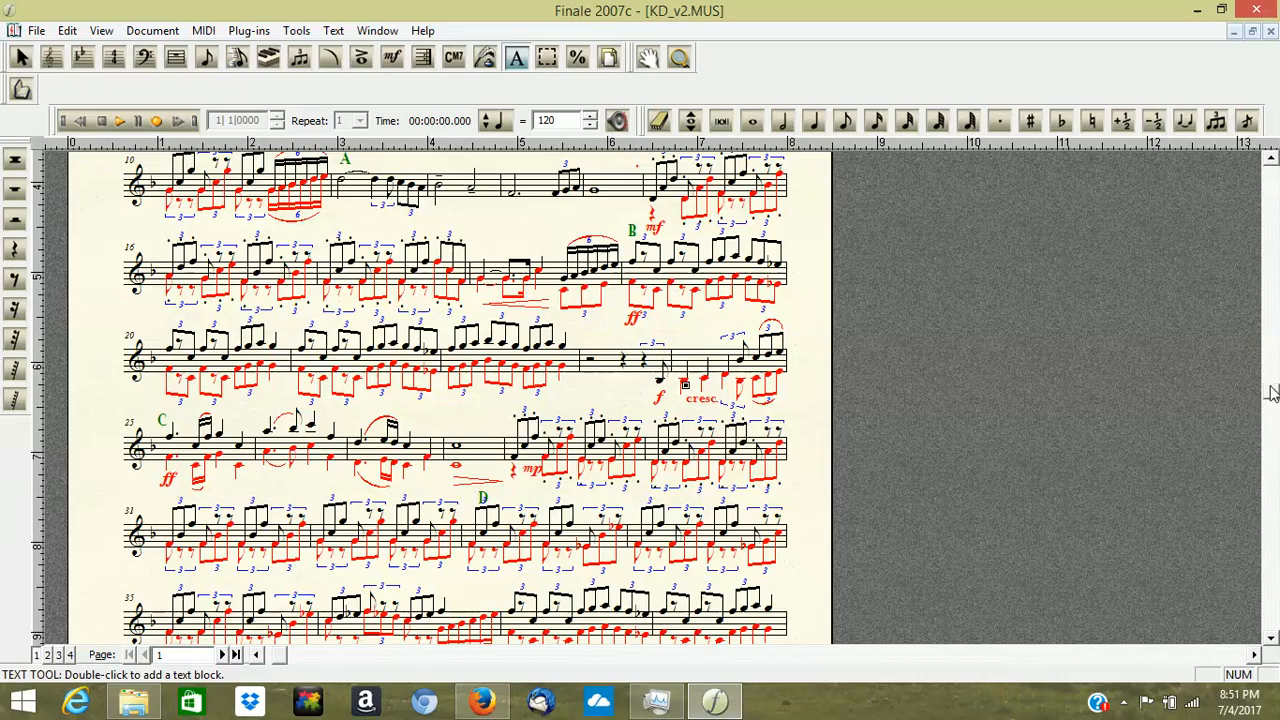
# Move rehearsal letters D and E left toward their barlines and raise the ff in the measure 35 system closer to its staff.
pyautogui.moveTo(1270, 392); pyautogui.dragTo(1256, 452)
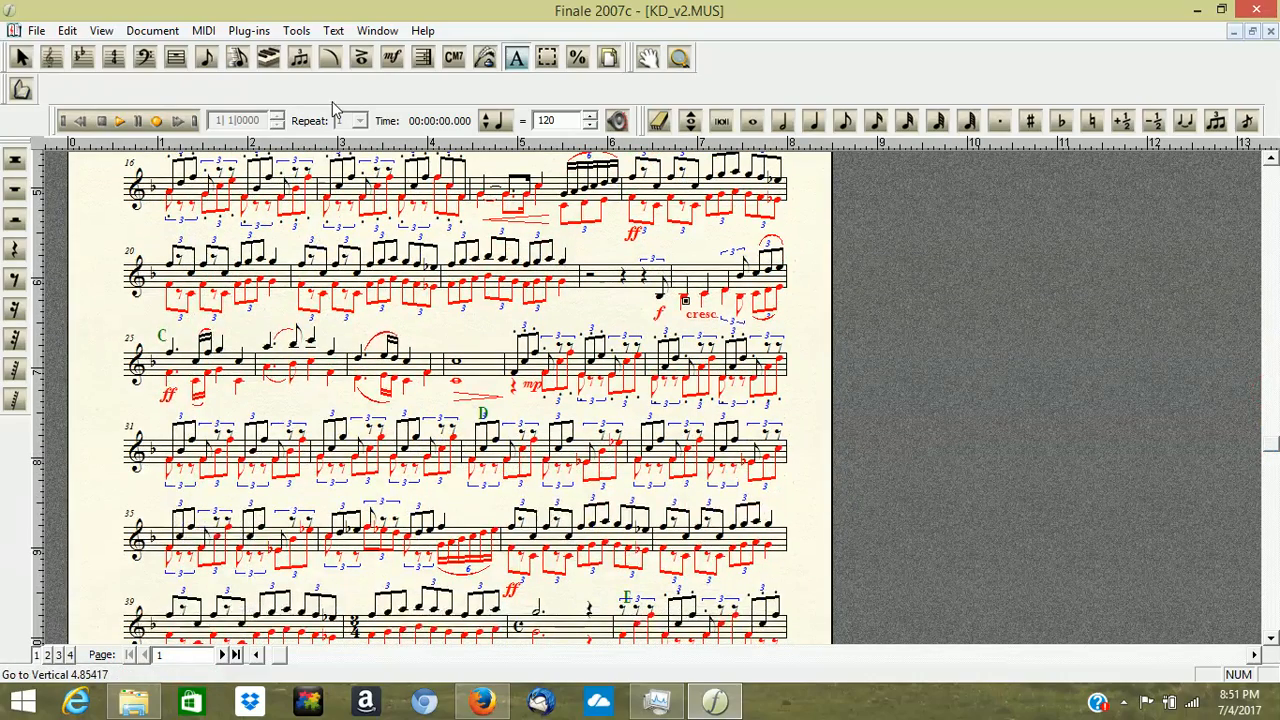
pyautogui.click(393, 59)
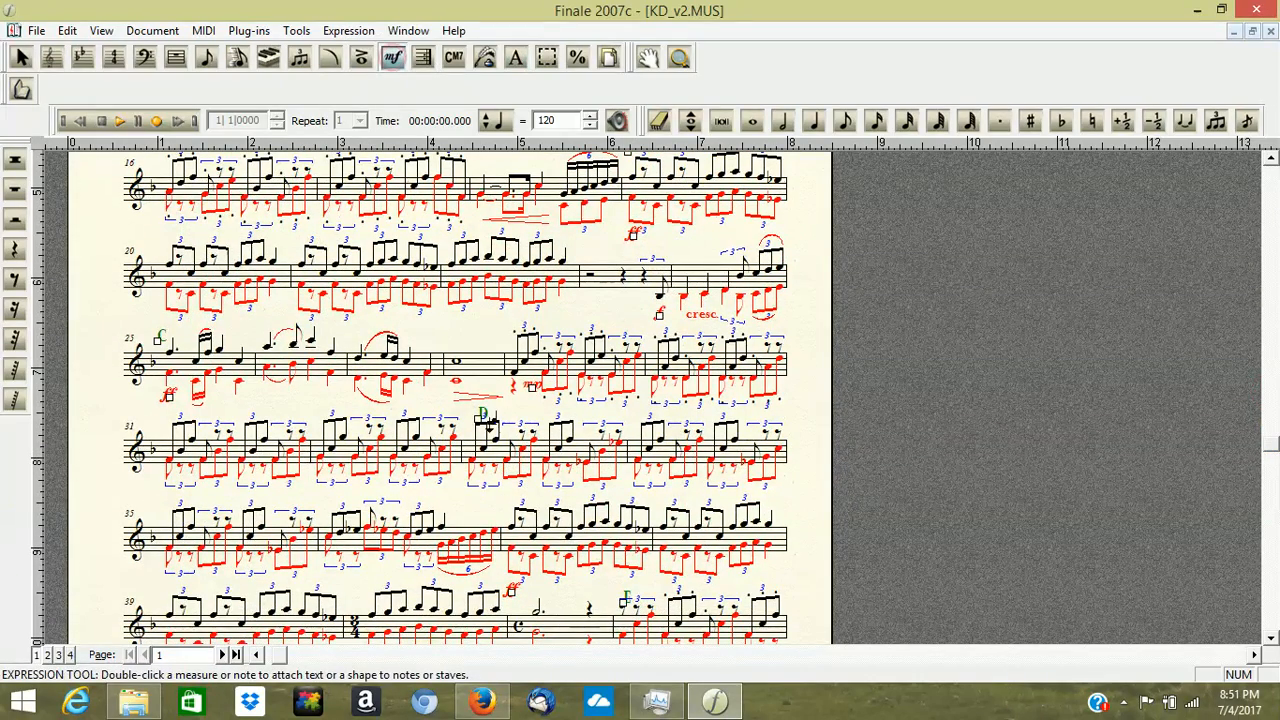
pyautogui.moveTo(481, 420); pyautogui.dragTo(466, 426)
pyautogui.moveTo(1274, 447); pyautogui.dragTo(1272, 533)
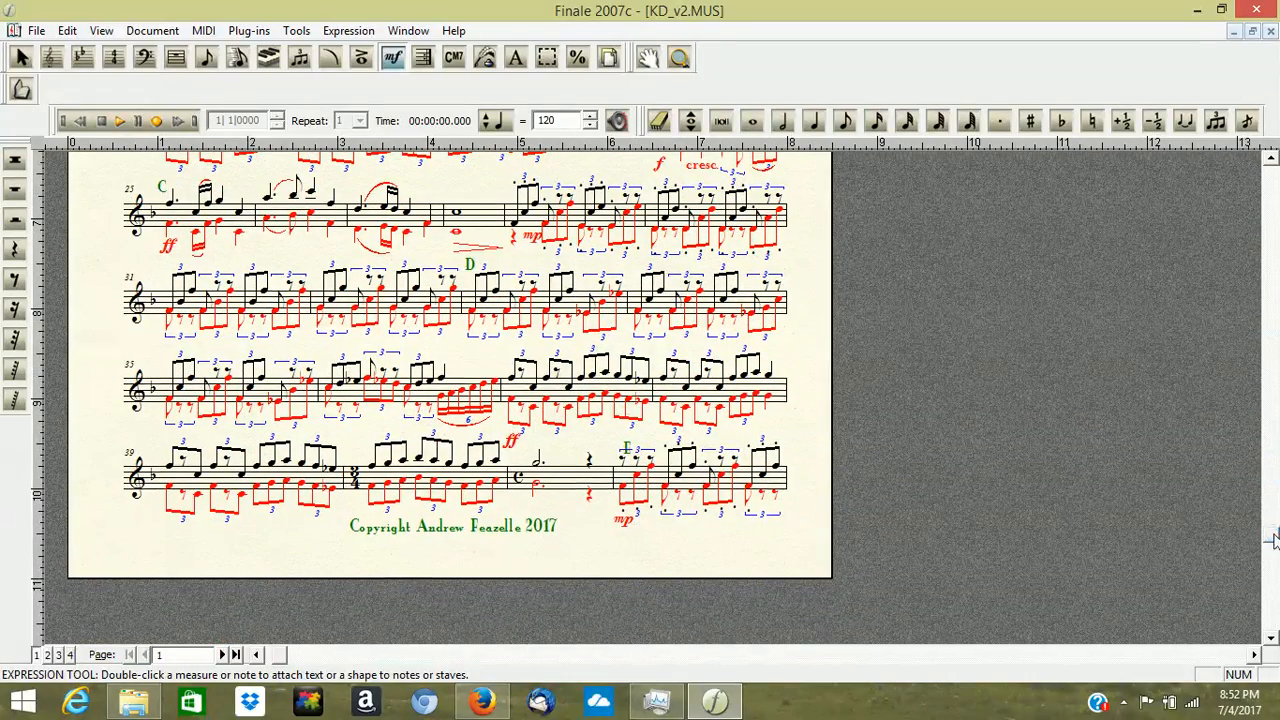
pyautogui.moveTo(628, 465); pyautogui.dragTo(611, 453)
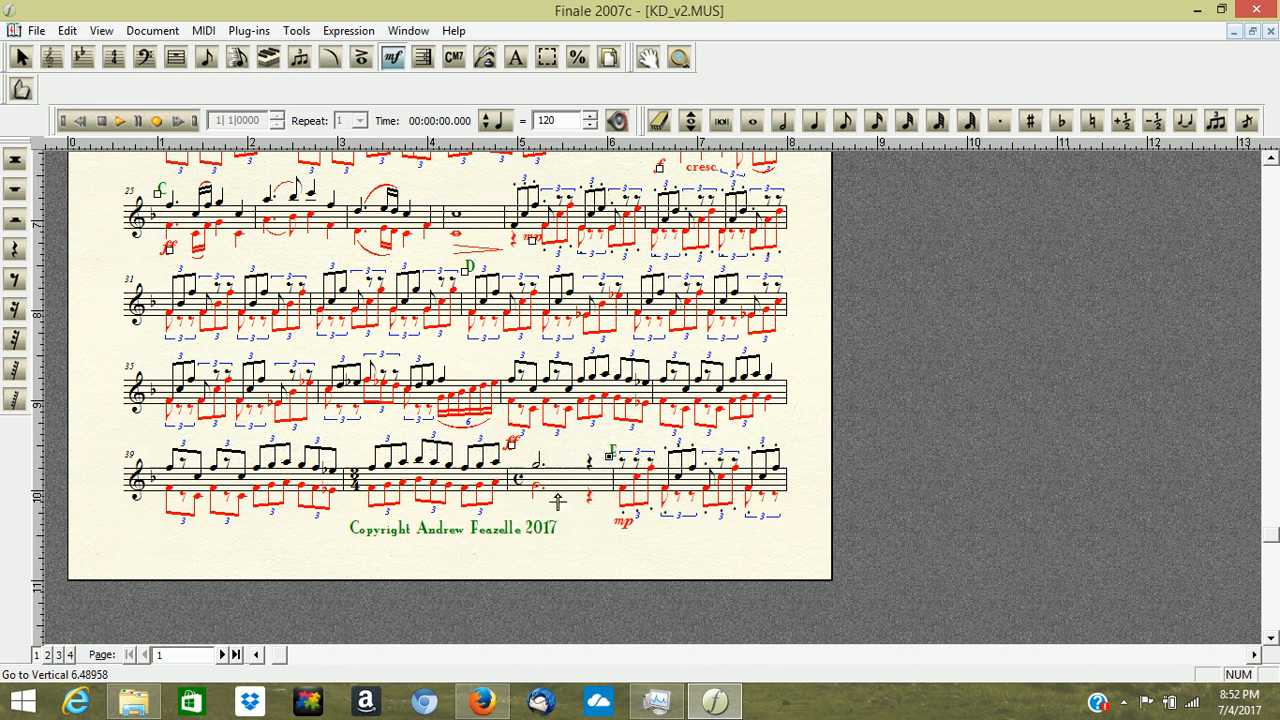
pyautogui.moveTo(513, 445); pyautogui.dragTo(510, 434)
# On the lower part of page 2, raise the mf, move rehearsal letters M and L down and left, and lower the f under L slightly.
pyautogui.click(222, 654)
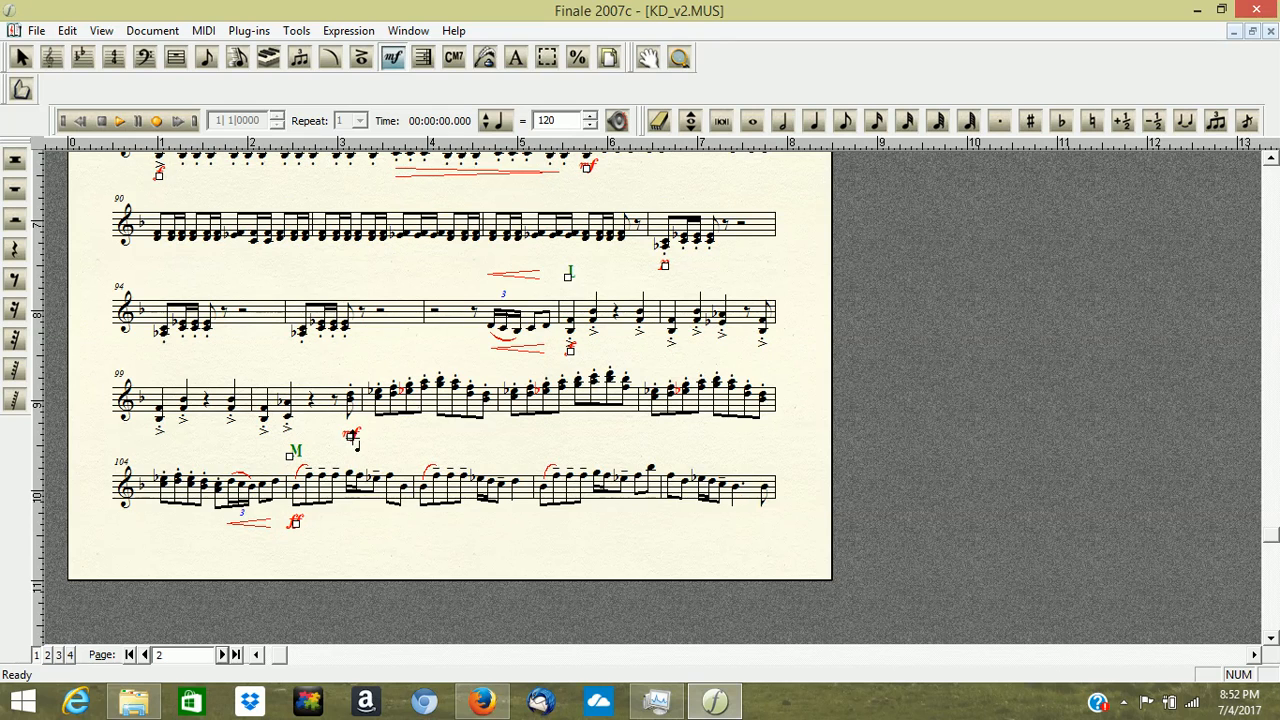
pyautogui.moveTo(356, 441); pyautogui.dragTo(356, 430)
pyautogui.moveTo(289, 453); pyautogui.dragTo(287, 460)
pyautogui.moveTo(570, 276); pyautogui.dragTo(563, 292)
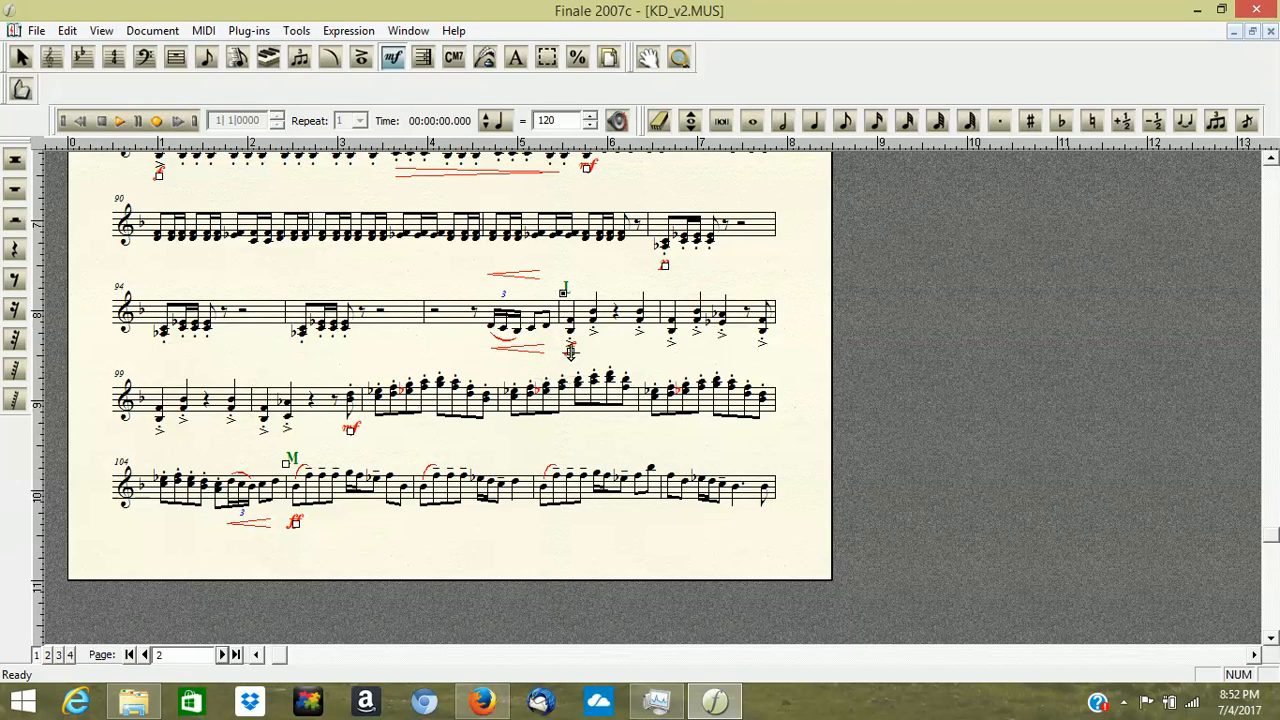
pyautogui.moveTo(570, 350); pyautogui.dragTo(572, 353)
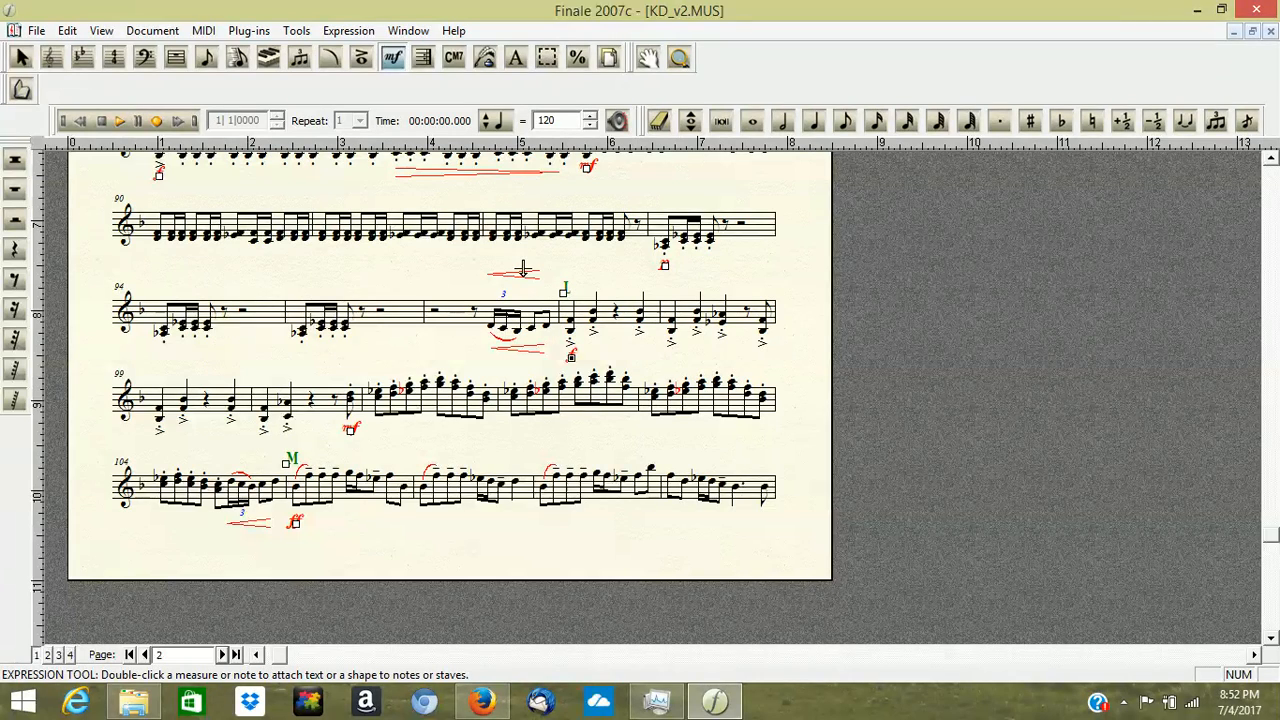
# Delete the extra crescendo hairpin above the staff just before rehearsal letter L with the Smart Shape tool.
pyautogui.click(329, 60)
pyautogui.moveTo(478, 283); pyautogui.dragTo(538, 300)
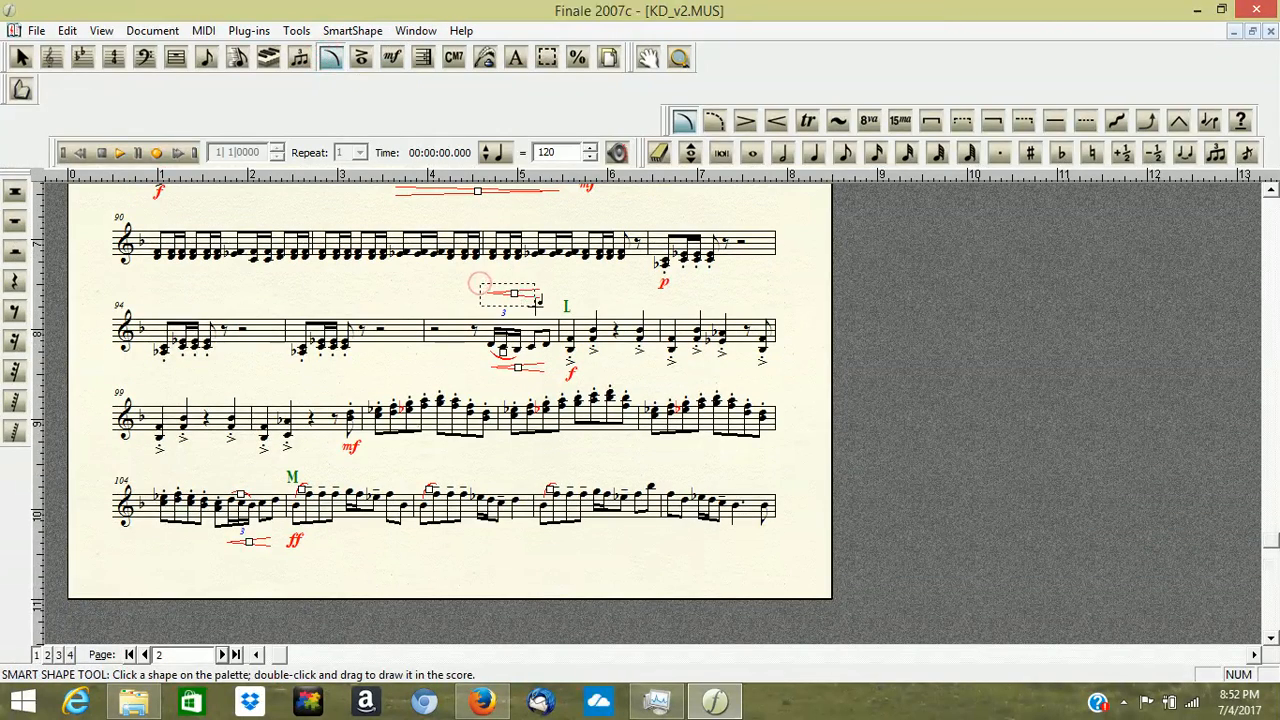
pyautogui.press('Delete')
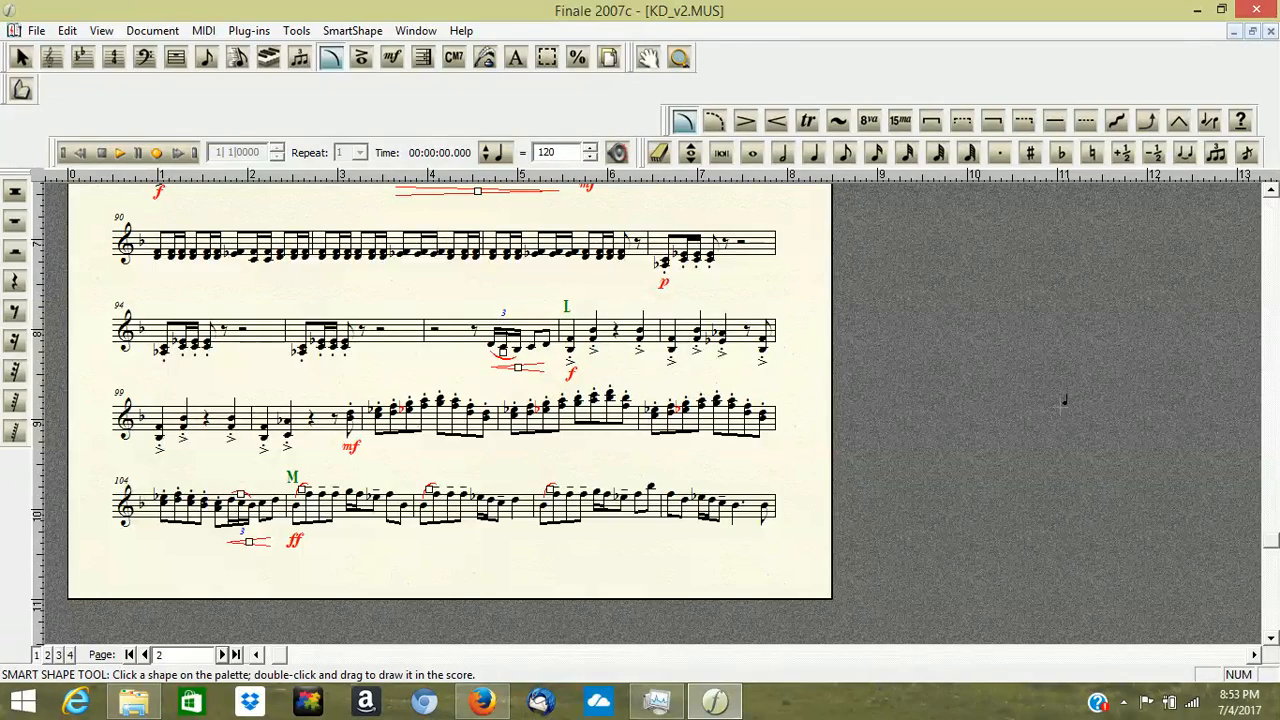
# Place rehearsal letter K before its tempo marking, separate letter I from the 120 tempo, and adjust J, H and the nearby rall.
pyautogui.click(1271, 191)
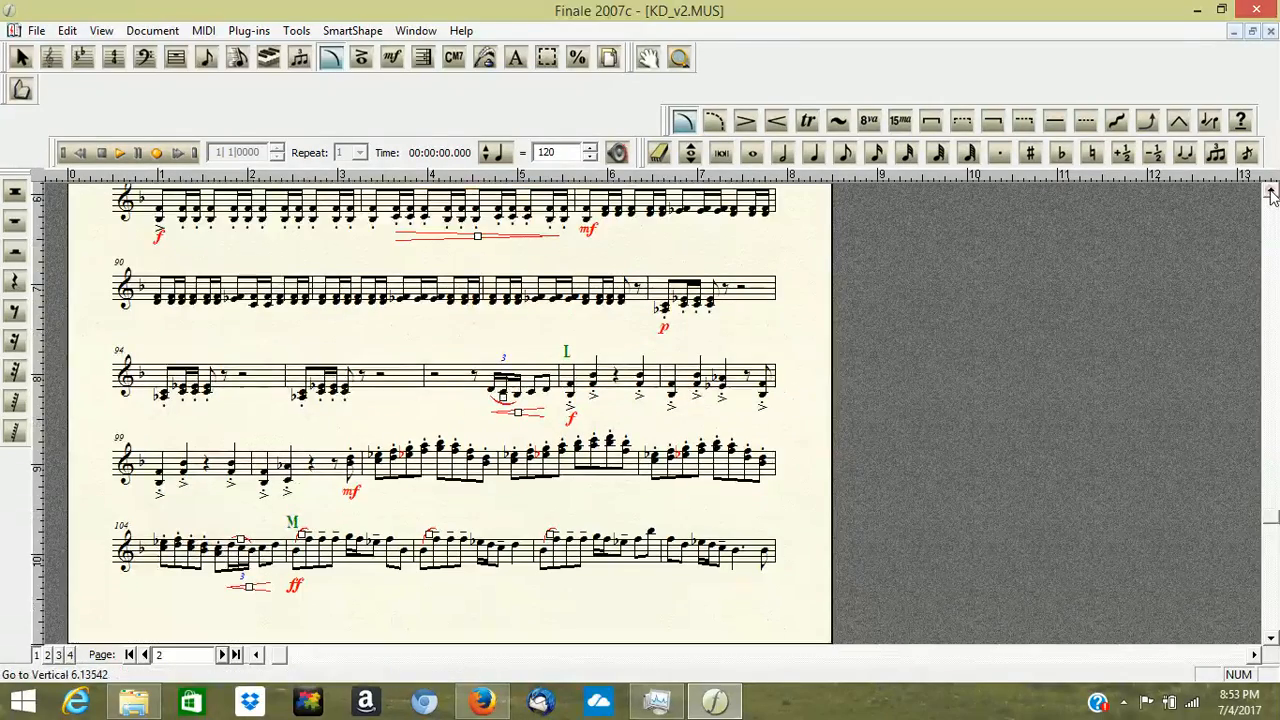
pyautogui.click(1271, 191)
pyautogui.click(1271, 191)
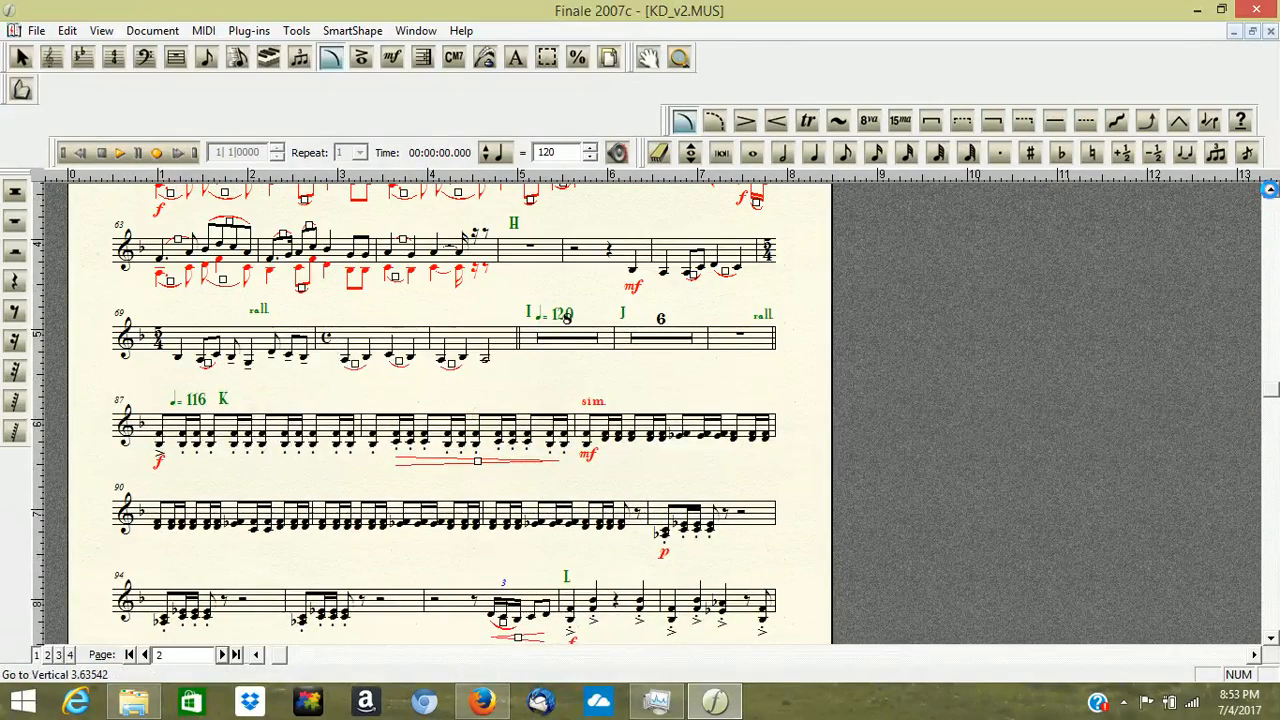
pyautogui.click(1271, 191)
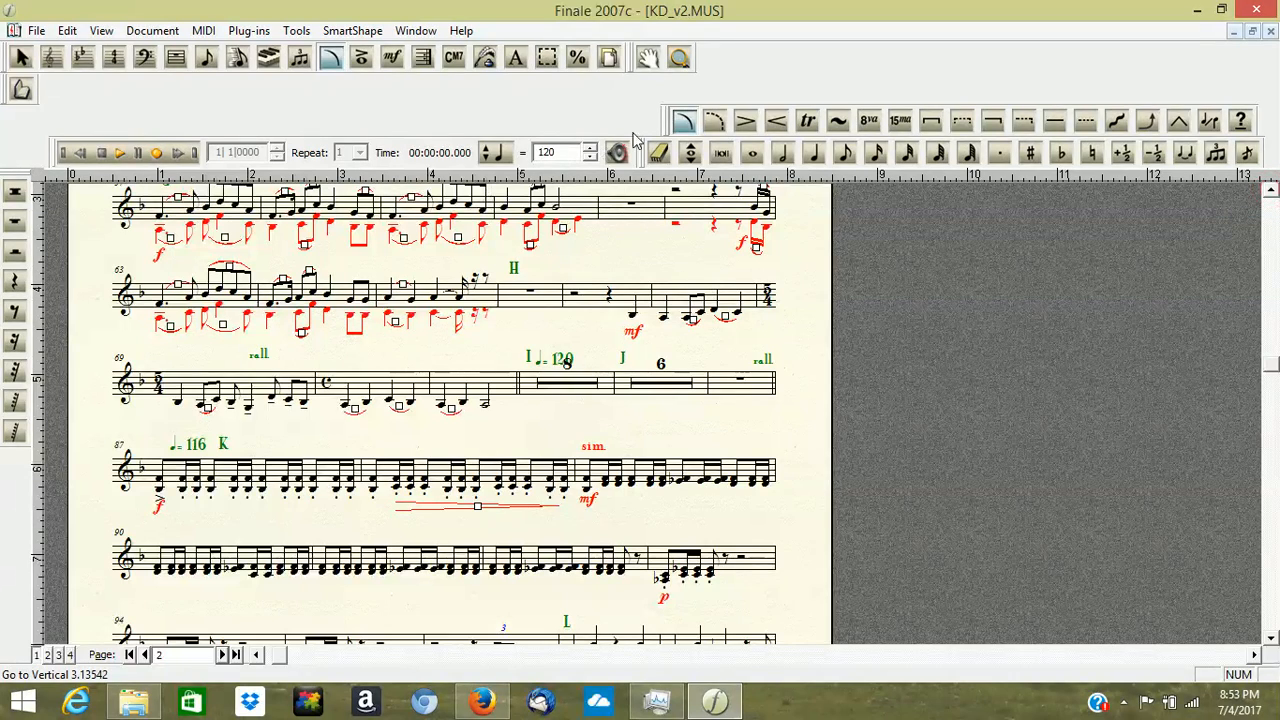
pyautogui.click(392, 57)
pyautogui.moveTo(219, 419); pyautogui.dragTo(147, 420)
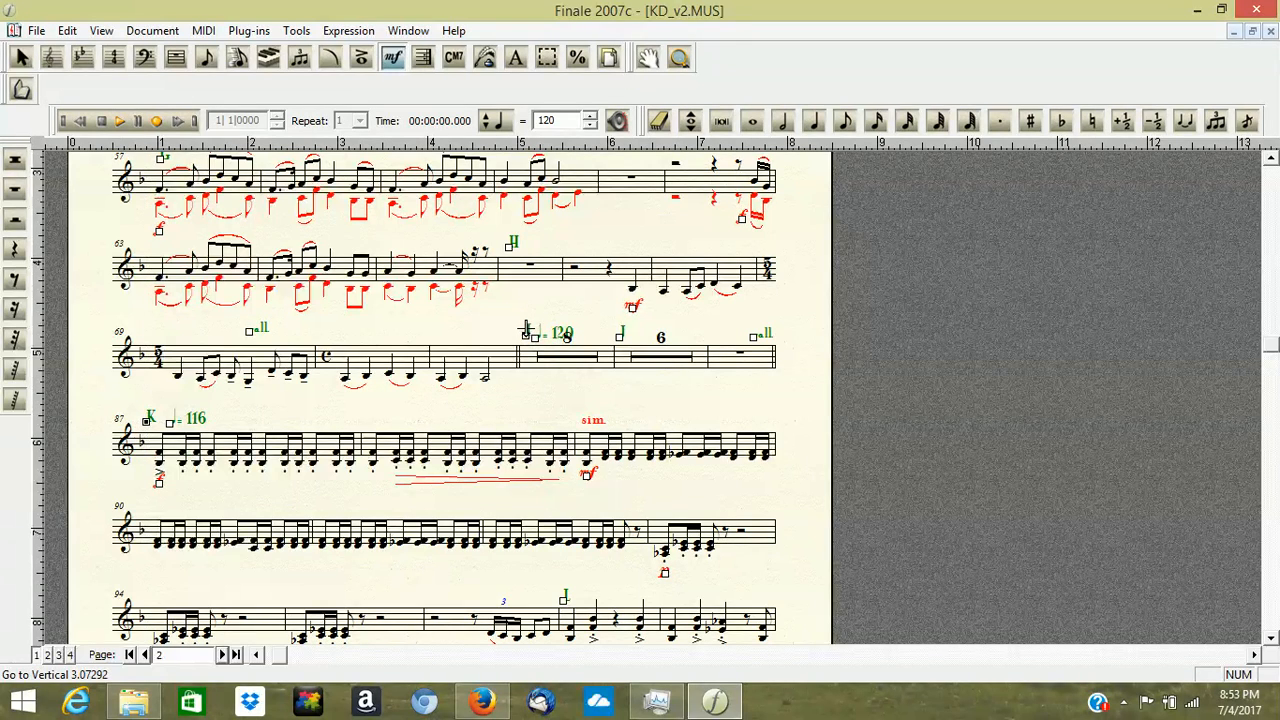
pyautogui.moveTo(525, 333); pyautogui.dragTo(535, 328)
pyautogui.moveTo(620, 338); pyautogui.dragTo(617, 337)
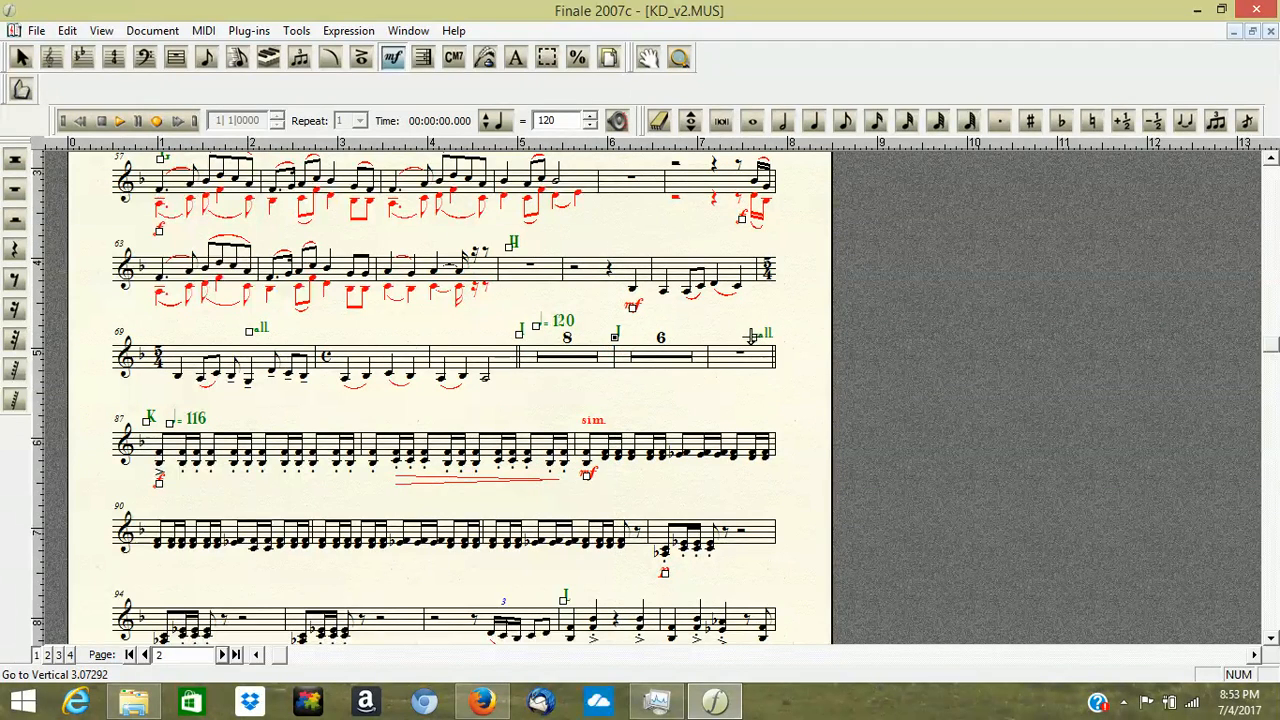
pyautogui.moveTo(751, 337); pyautogui.dragTo(746, 340)
pyautogui.moveTo(508, 247); pyautogui.dragTo(508, 248)
# At the top of page 2, move rehearsal letter G left, separate letter F from the 76 tempo marking and nudge the rall. left.
pyautogui.click(1270, 160)
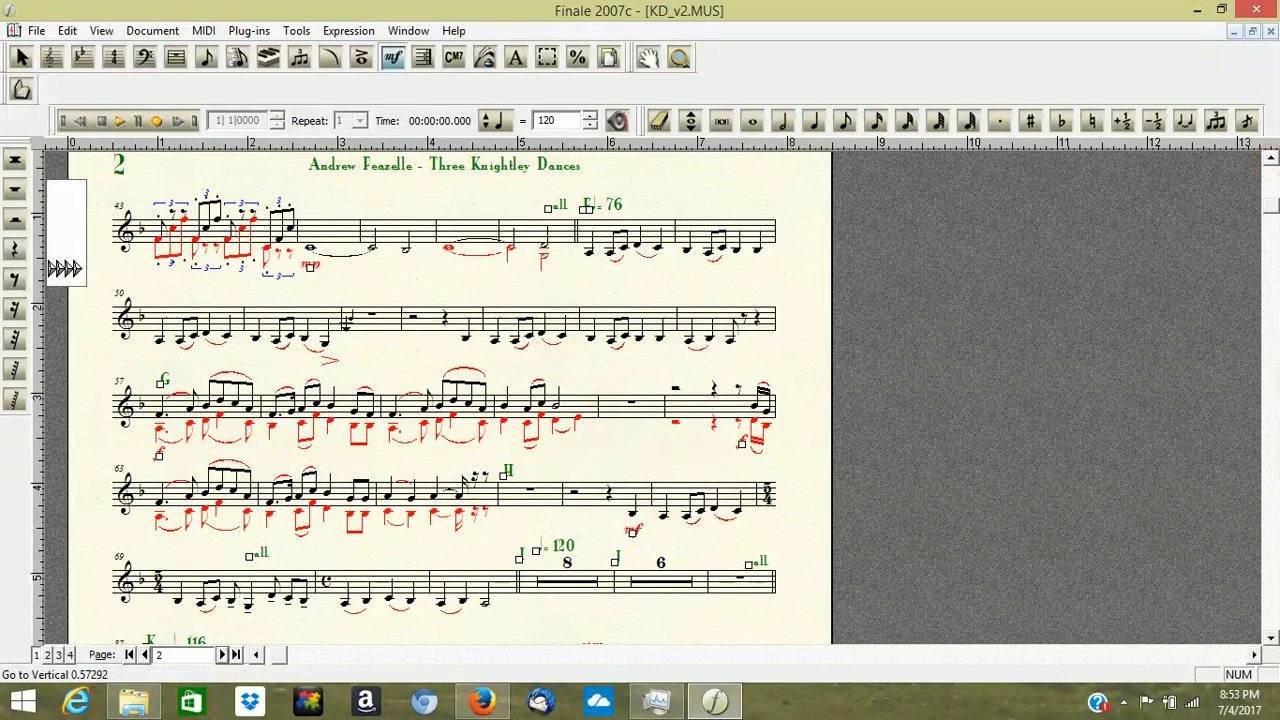
pyautogui.moveTo(160, 383); pyautogui.dragTo(147, 386)
pyautogui.moveTo(589, 220)
pyautogui.mouseDown()
pyautogui.moveTo(590, 168)
pyautogui.moveTo(590, 211)
pyautogui.mouseUp()
pyautogui.moveTo(550, 209); pyautogui.dragTo(542, 212)
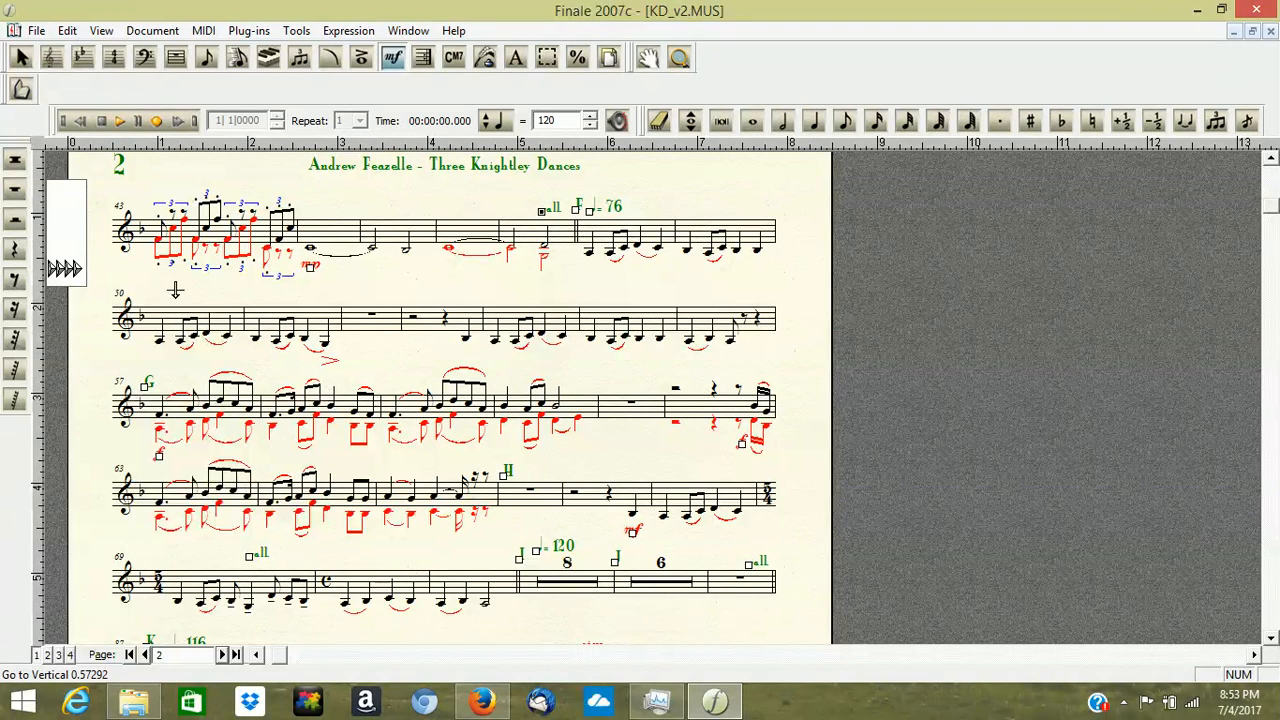
# Switch to layer 2 and lower the first triplet marking beneath measure 43 slightly with the Tuplet tool.
pyautogui.click(48, 655)
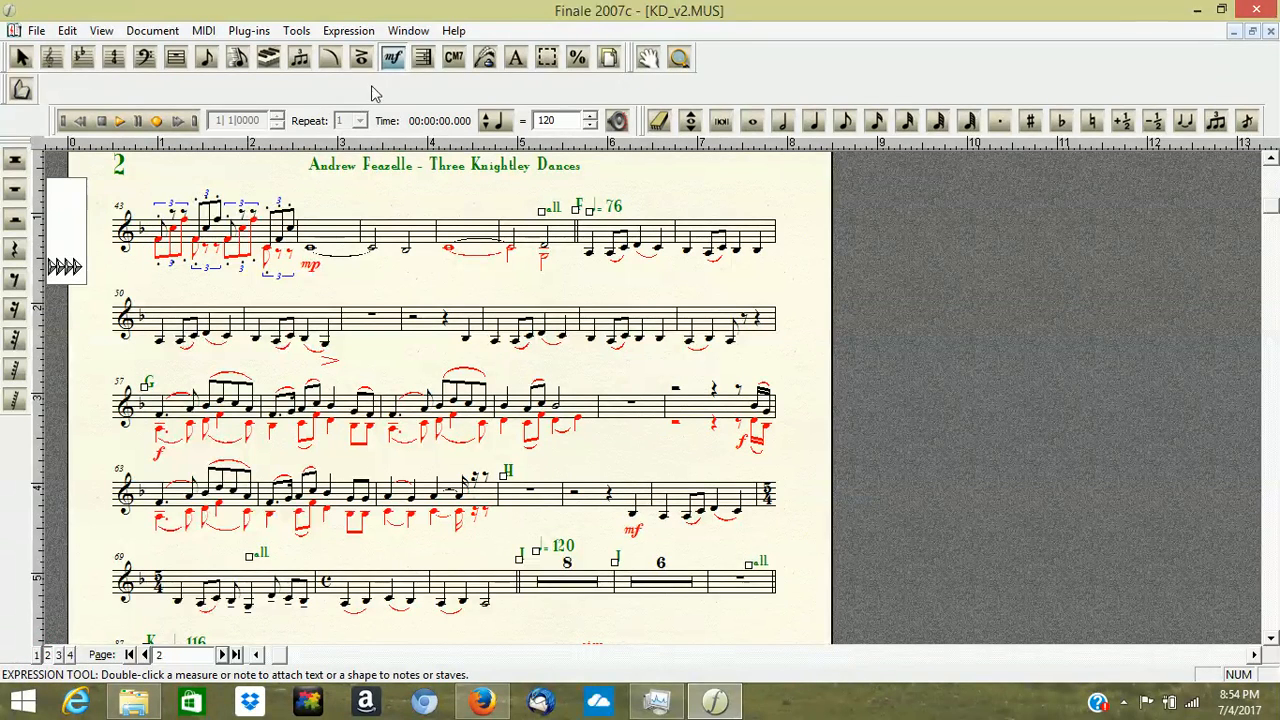
pyautogui.click(299, 57)
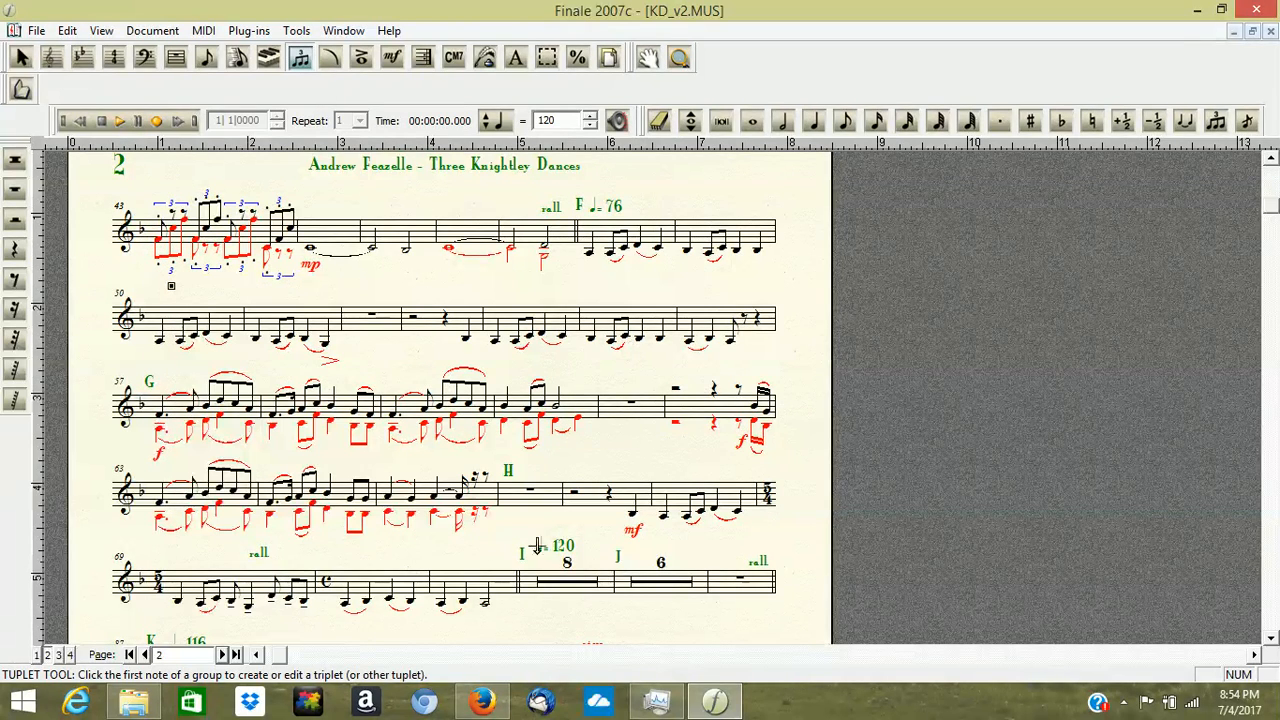
# Reduce the text size of the page number at the top of page 3.
pyautogui.moveTo(1275, 206); pyautogui.dragTo(1275, 518)
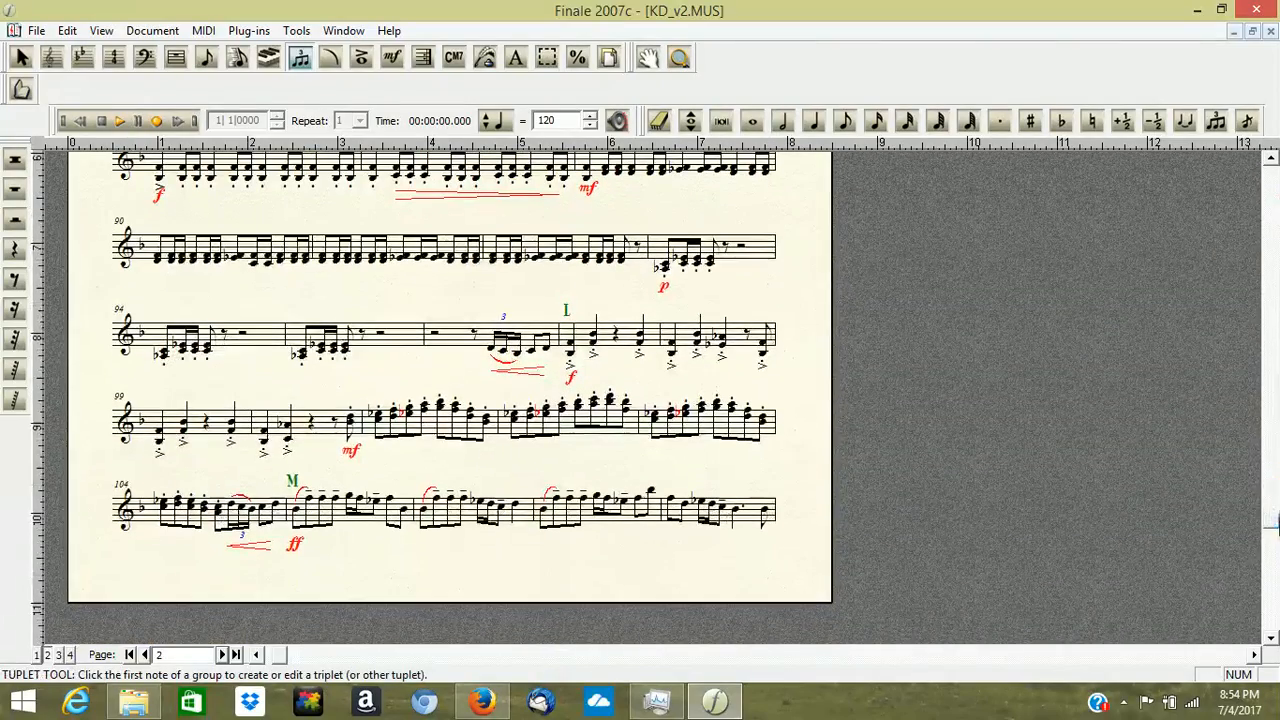
pyautogui.click(221, 653)
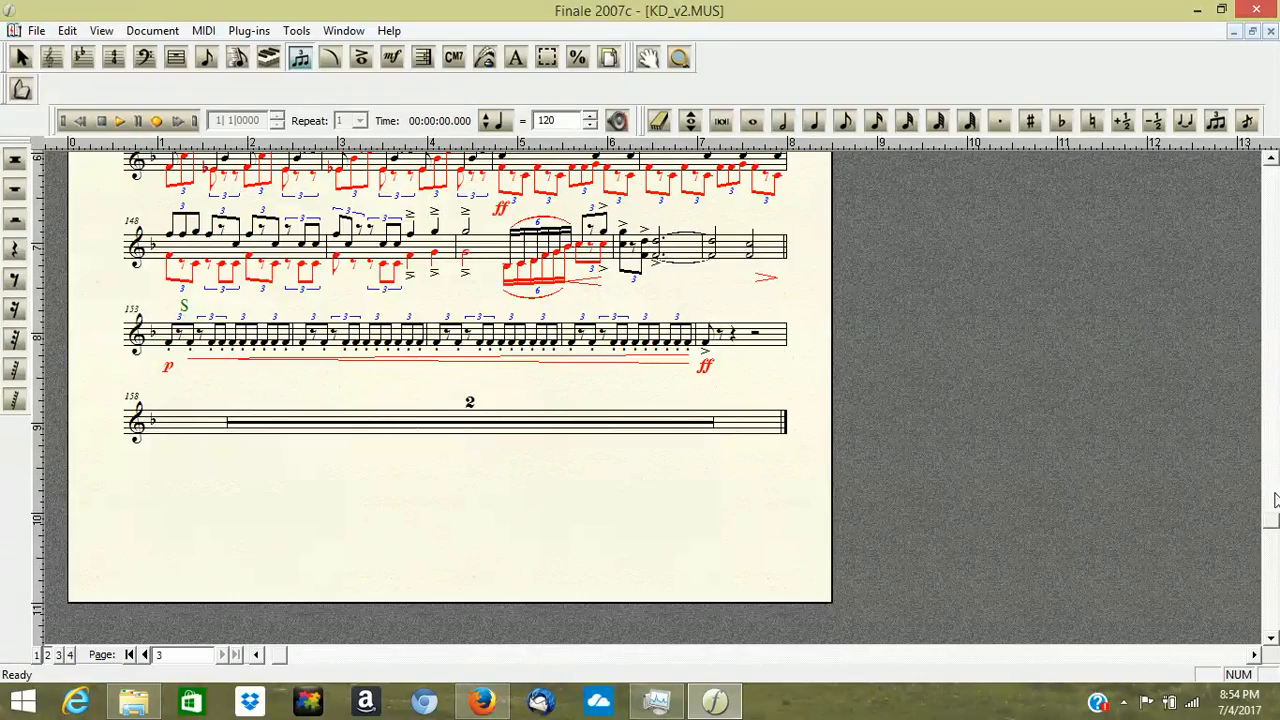
pyautogui.moveTo(1273, 523); pyautogui.dragTo(1150, 130)
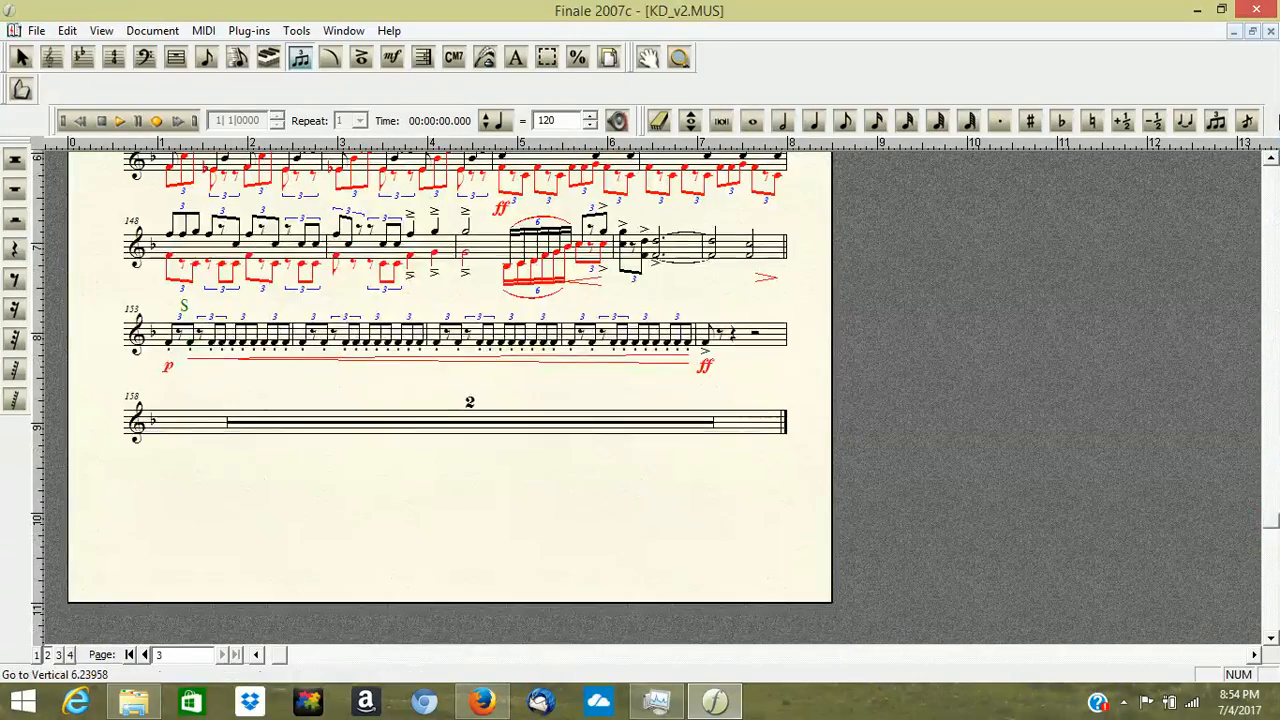
pyautogui.click(1272, 158)
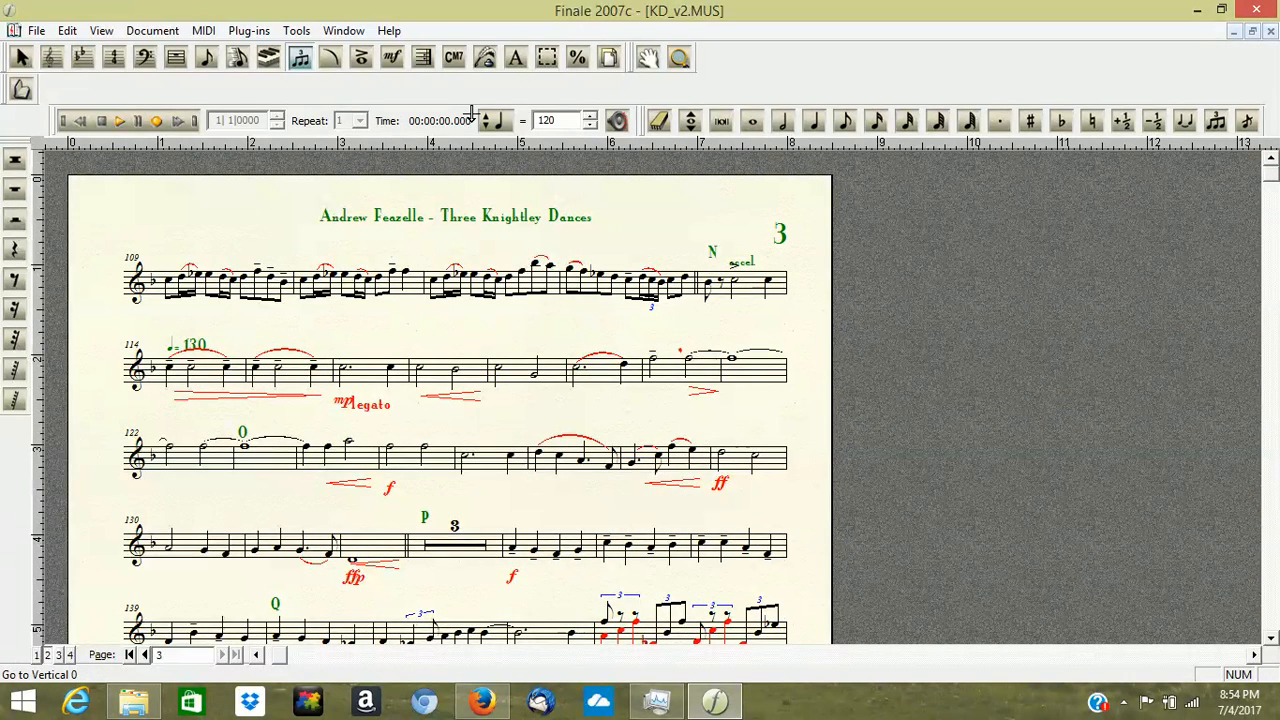
pyautogui.click(516, 57)
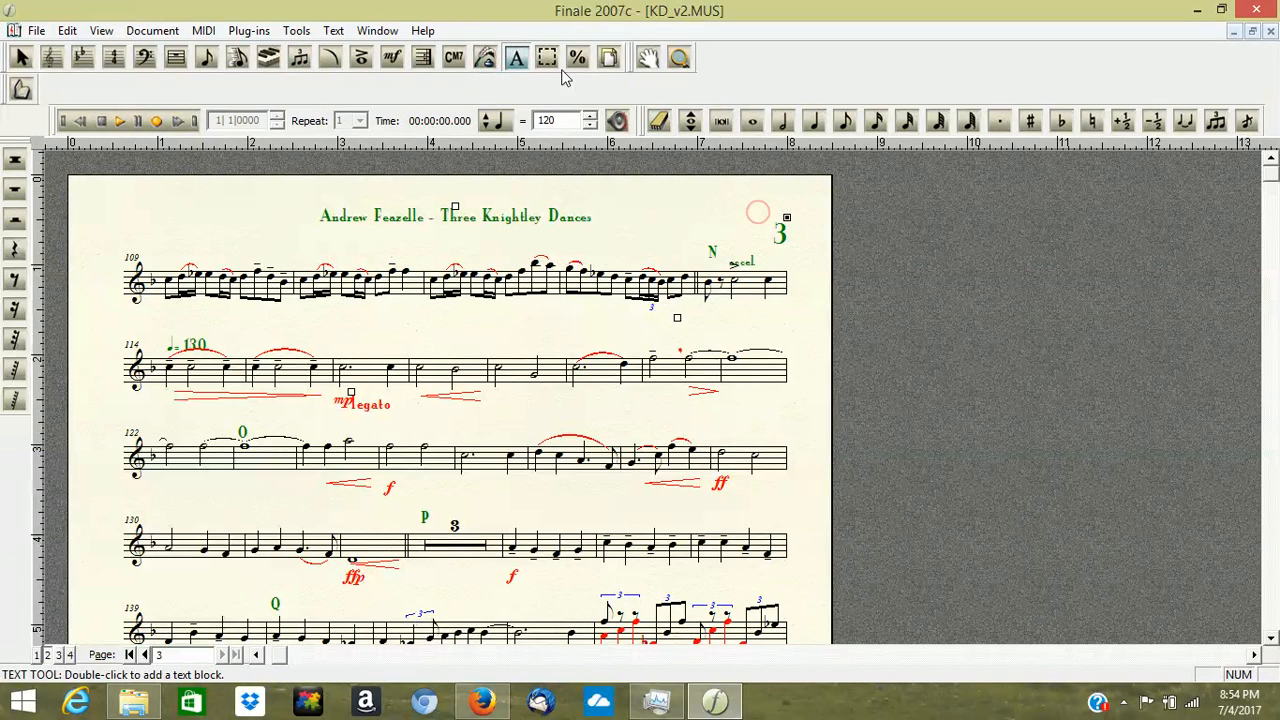
pyautogui.click(333, 30)
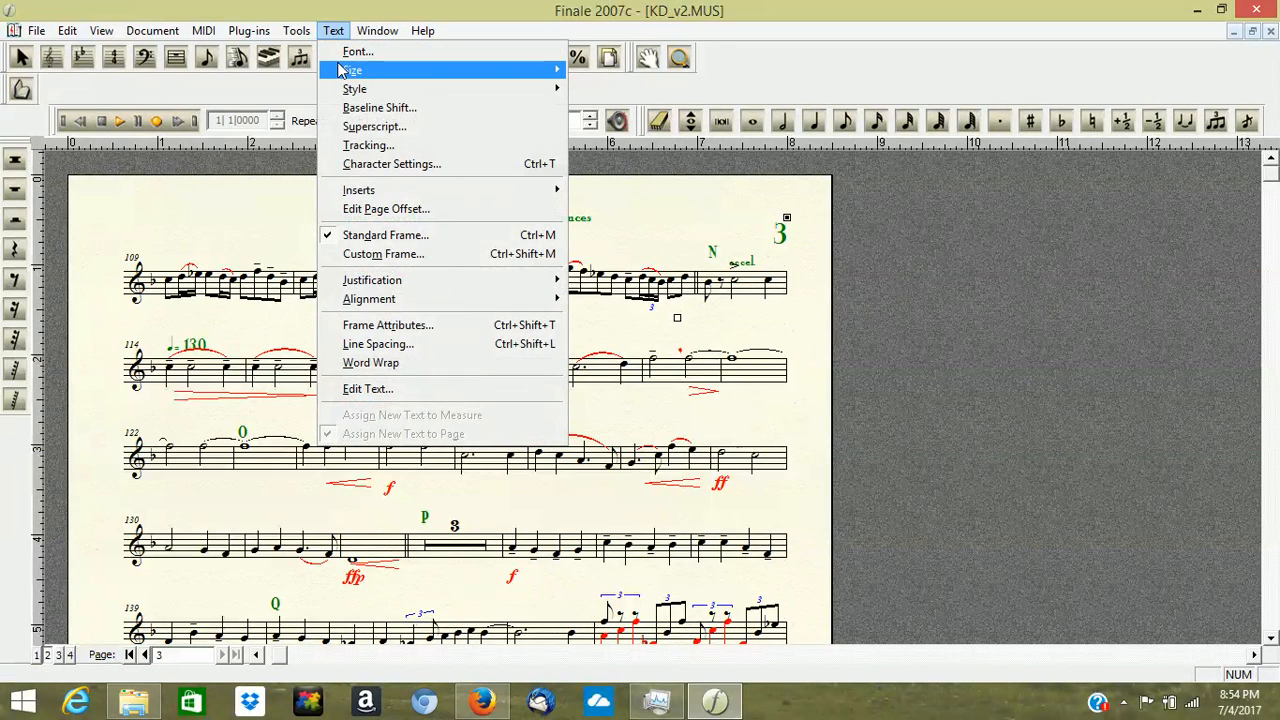
pyautogui.moveTo(360, 70)
pyautogui.click(640, 205)
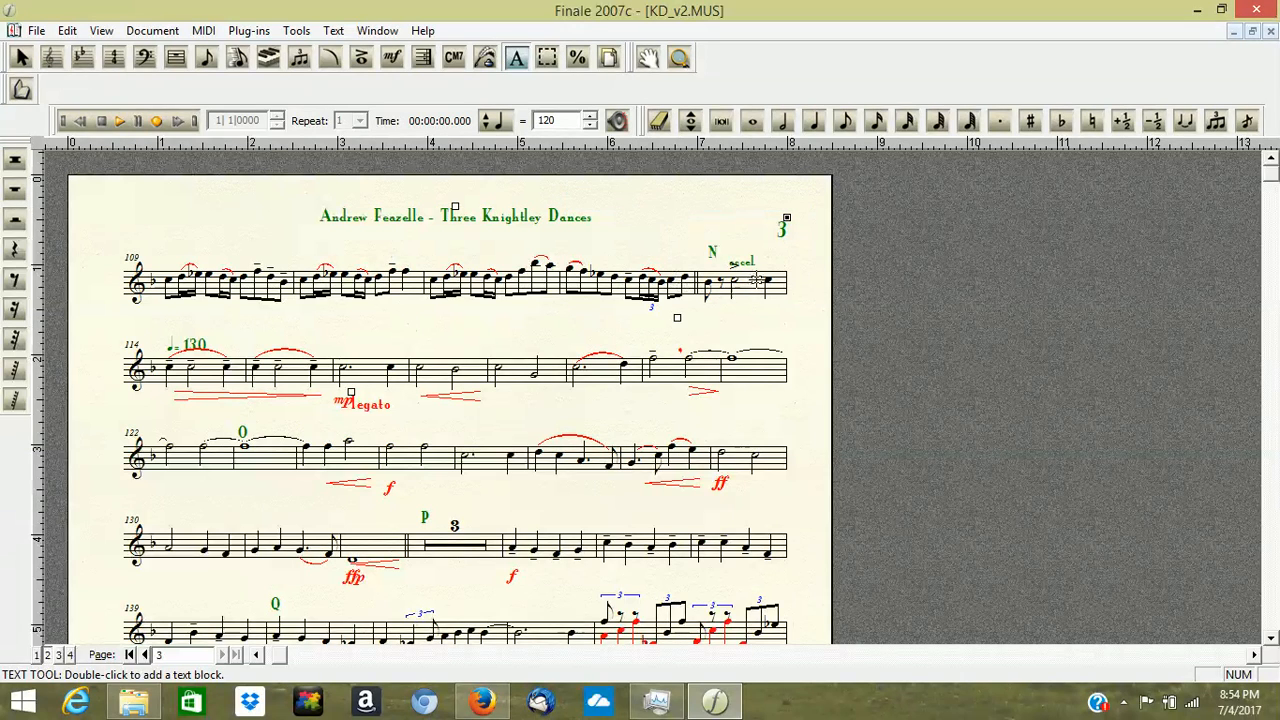
# On page 3, move rehearsal letter N left, raise accel. and the 130 tempo mark clear of the notes, and place legato above the staff.
pyautogui.click(391, 57)
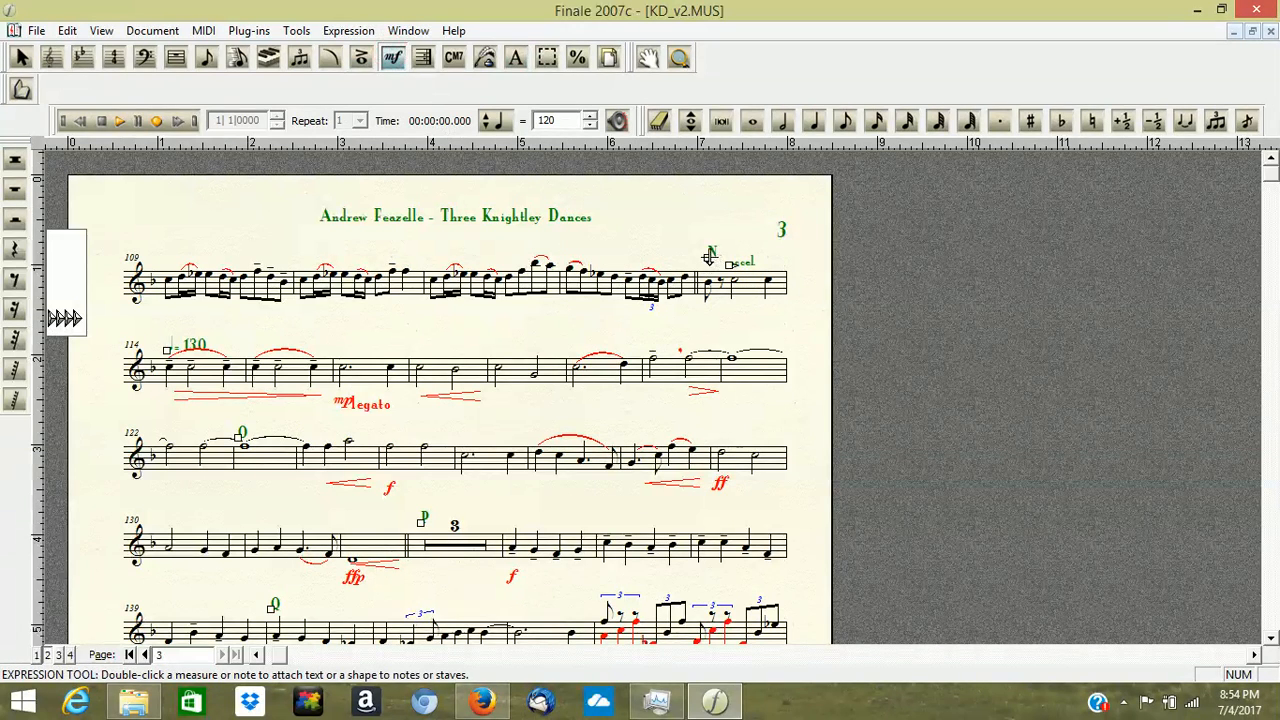
pyautogui.moveTo(708, 258); pyautogui.dragTo(730, 258)
pyautogui.moveTo(196, 357); pyautogui.dragTo(150, 341)
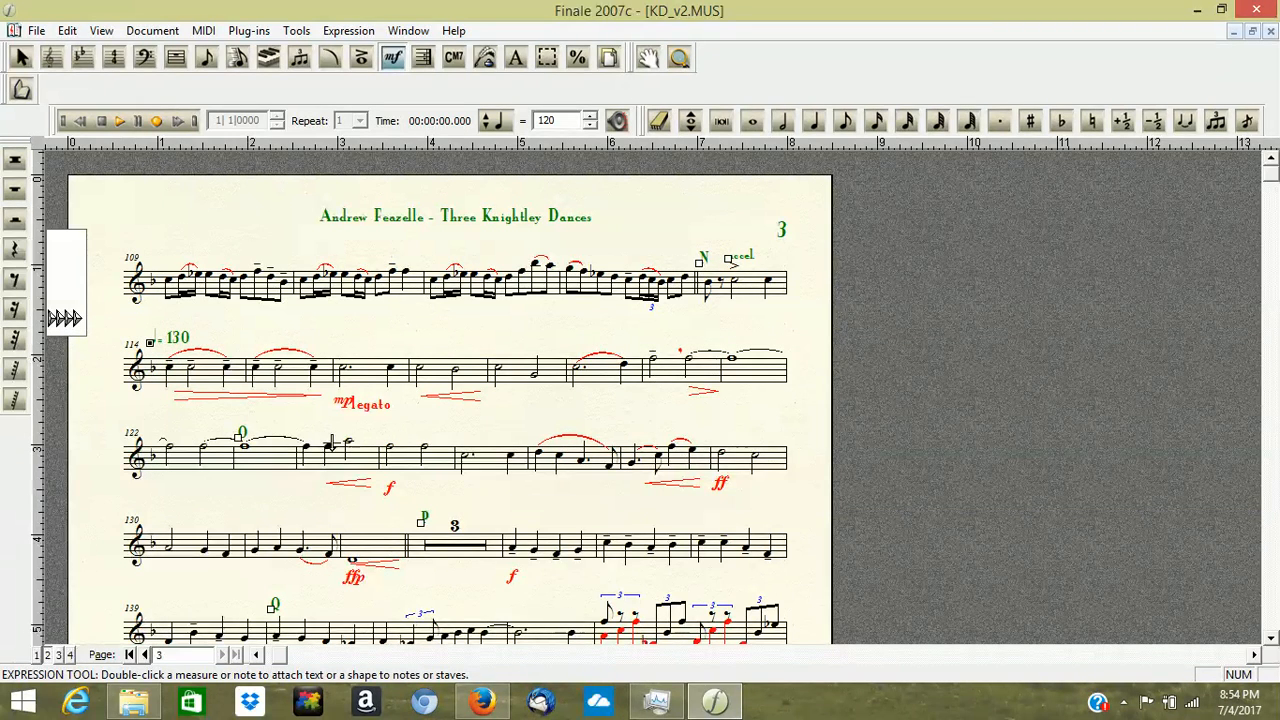
pyautogui.click(240, 436)
pyautogui.click(516, 57)
pyautogui.moveTo(352, 376); pyautogui.dragTo(349, 336)
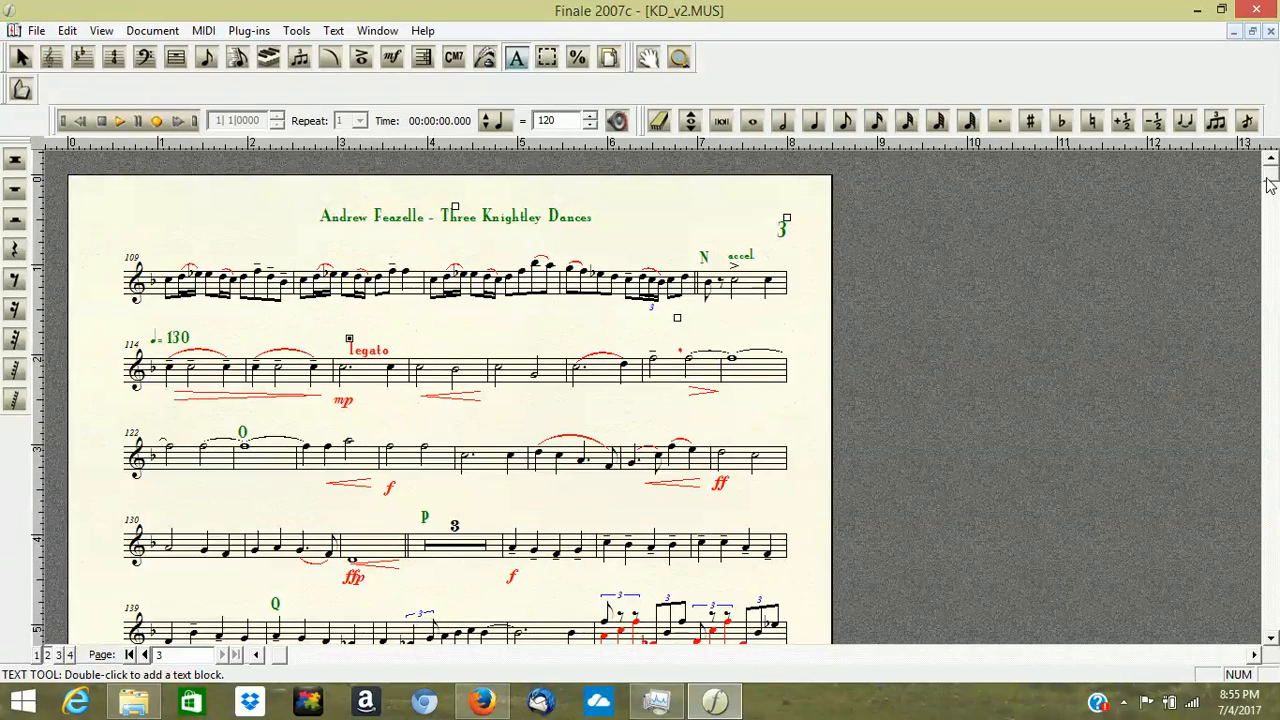
# Shift rehearsal letter P left to its double barline and shorten the crescendo hairpin after ffp so it clears the dynamic.
pyautogui.moveTo(1268, 185); pyautogui.dragTo(1006, 280)
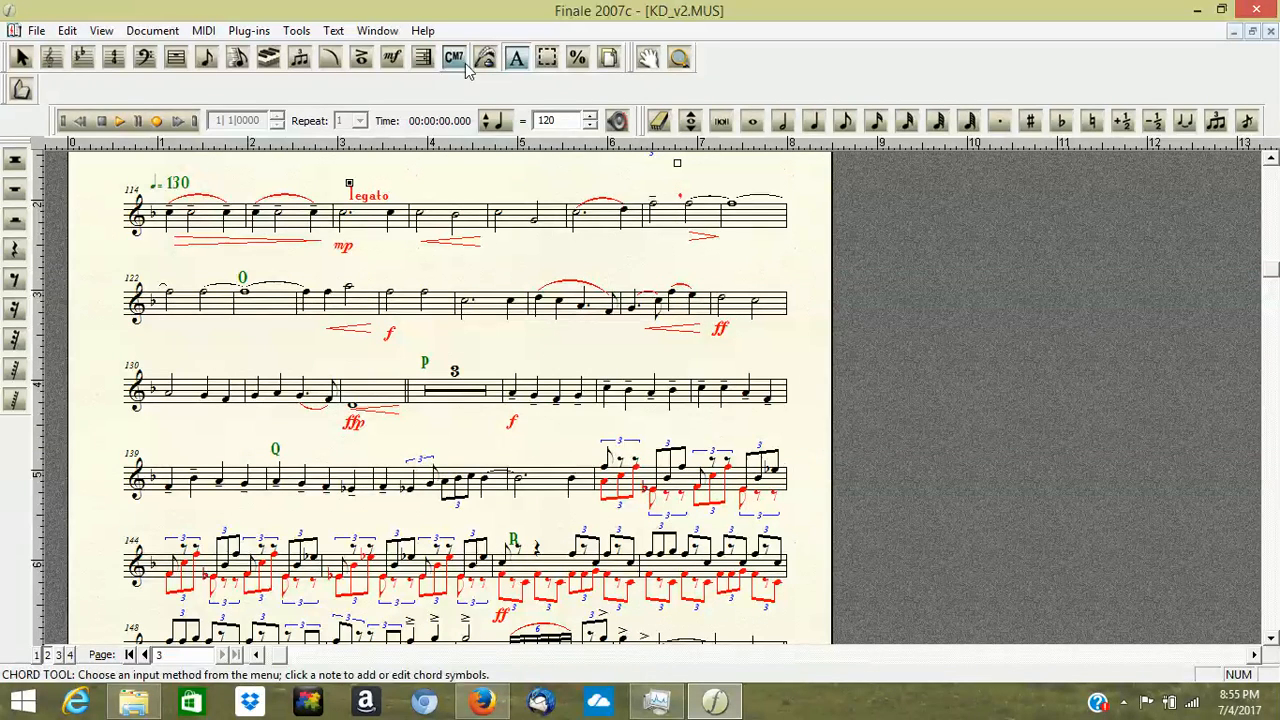
pyautogui.click(391, 58)
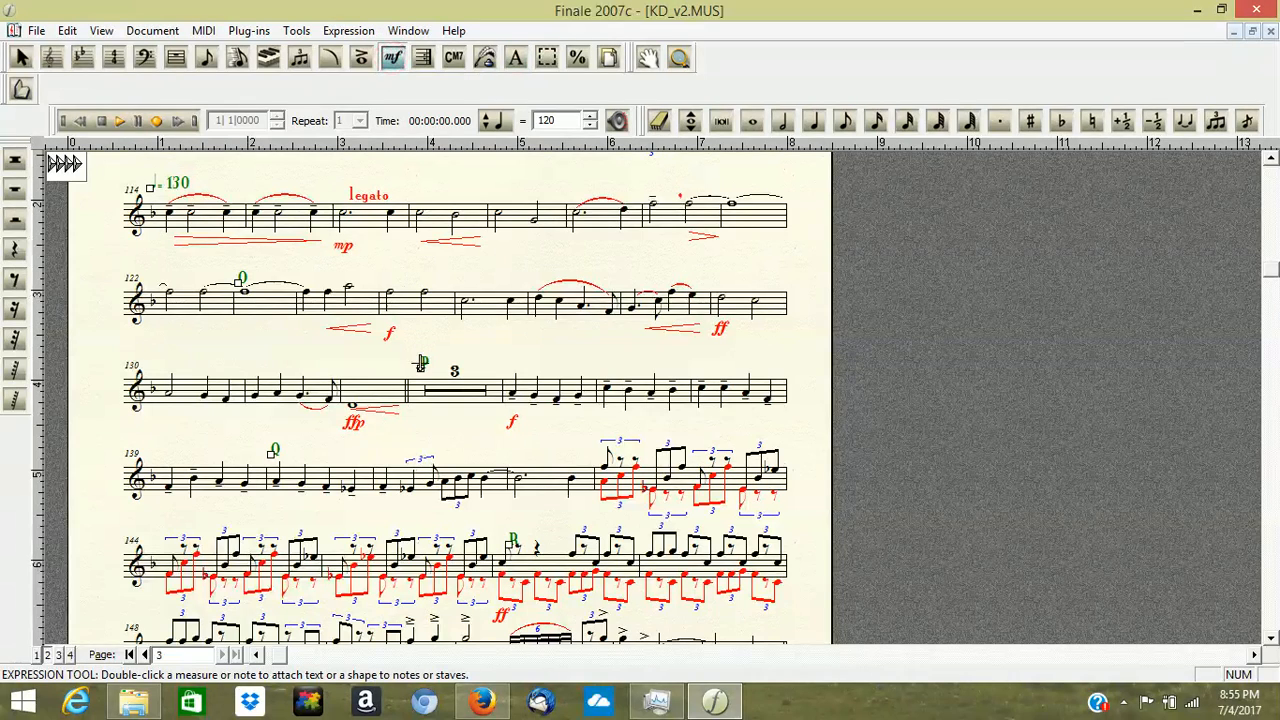
pyautogui.moveTo(421, 368); pyautogui.dragTo(410, 372)
pyautogui.click(333, 60)
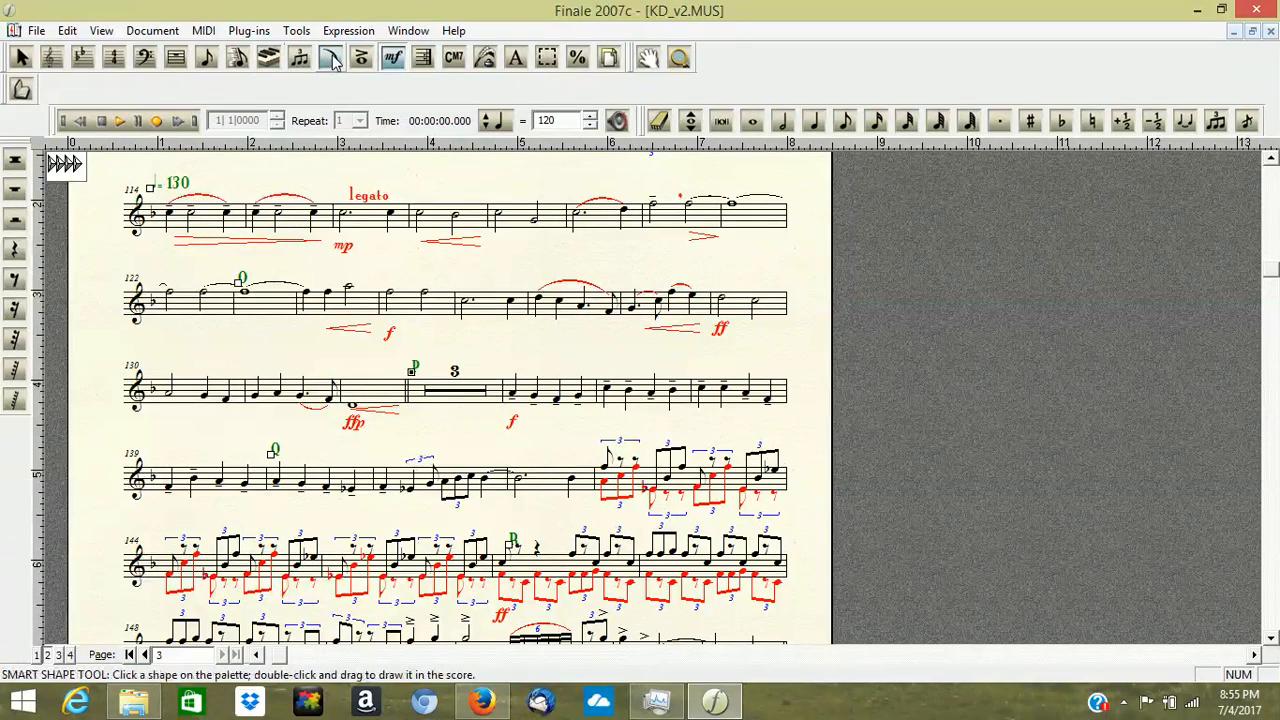
pyautogui.click(333, 60)
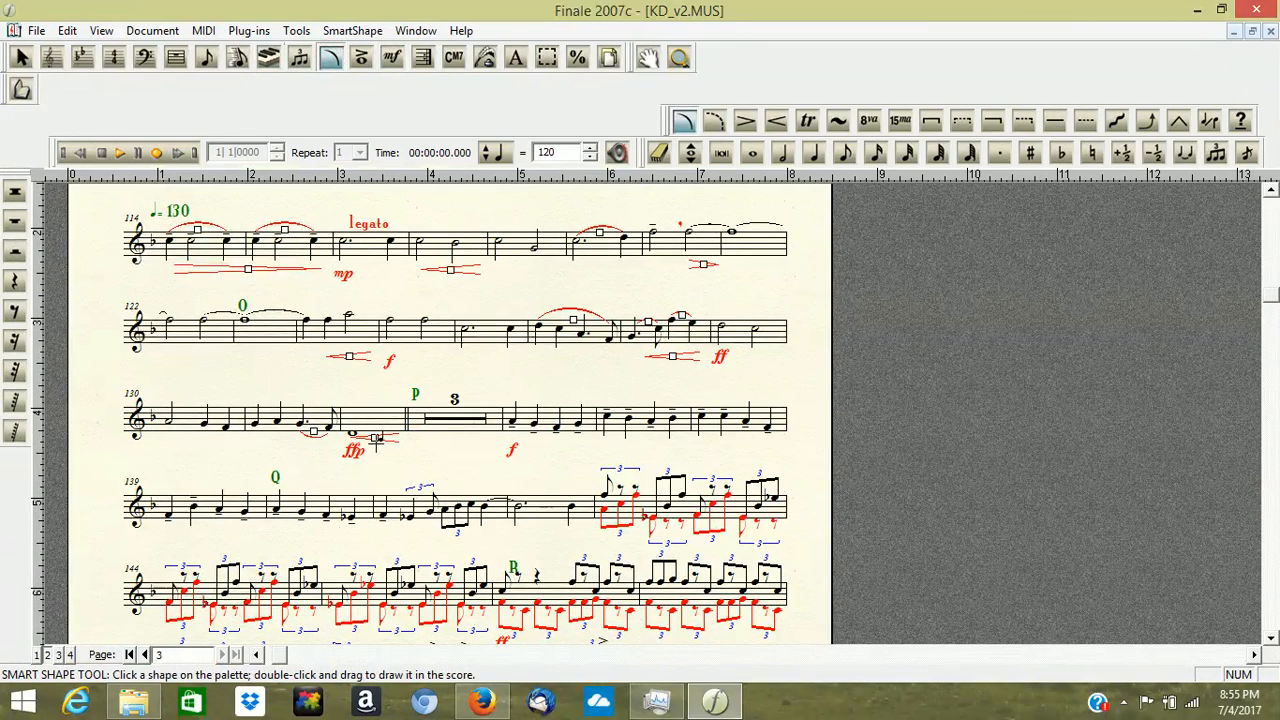
pyautogui.moveTo(376, 439); pyautogui.dragTo(407, 443)
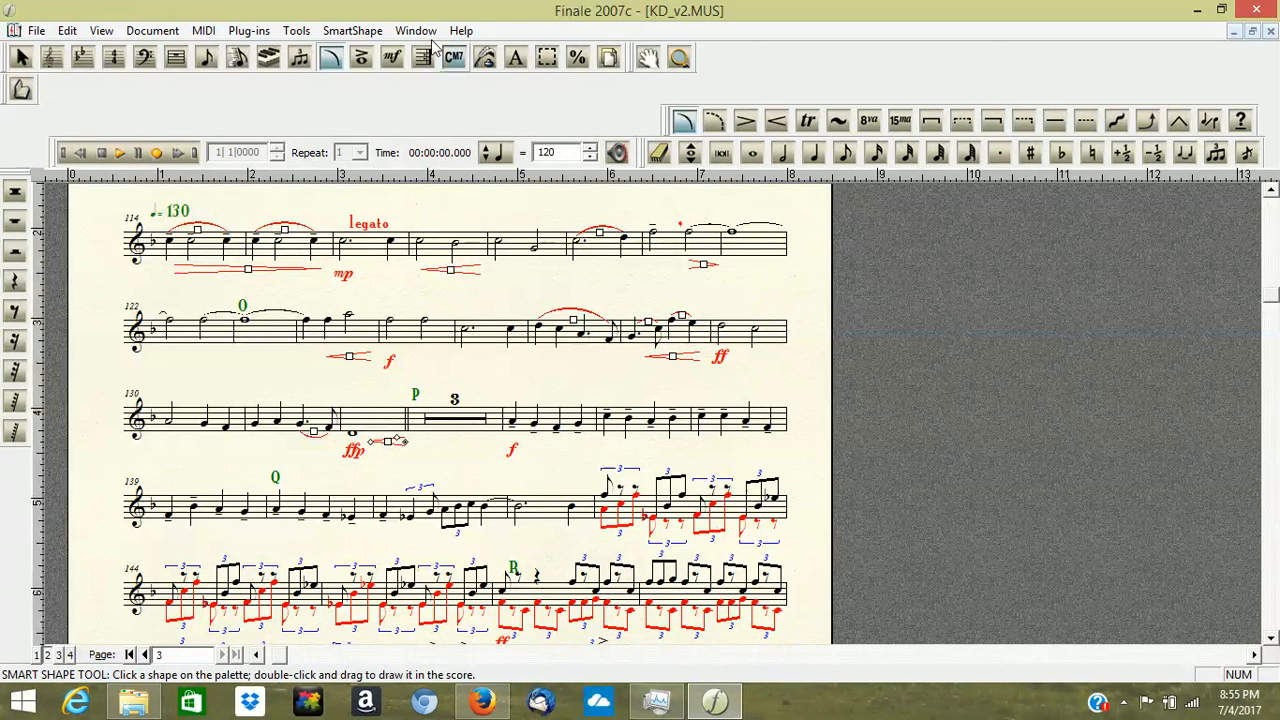
# Switch to layer 1, adjust the ffp dynamic before rehearsal letter P, and nudge rehearsal letter Q slightly down and left.
pyautogui.click(392, 57)
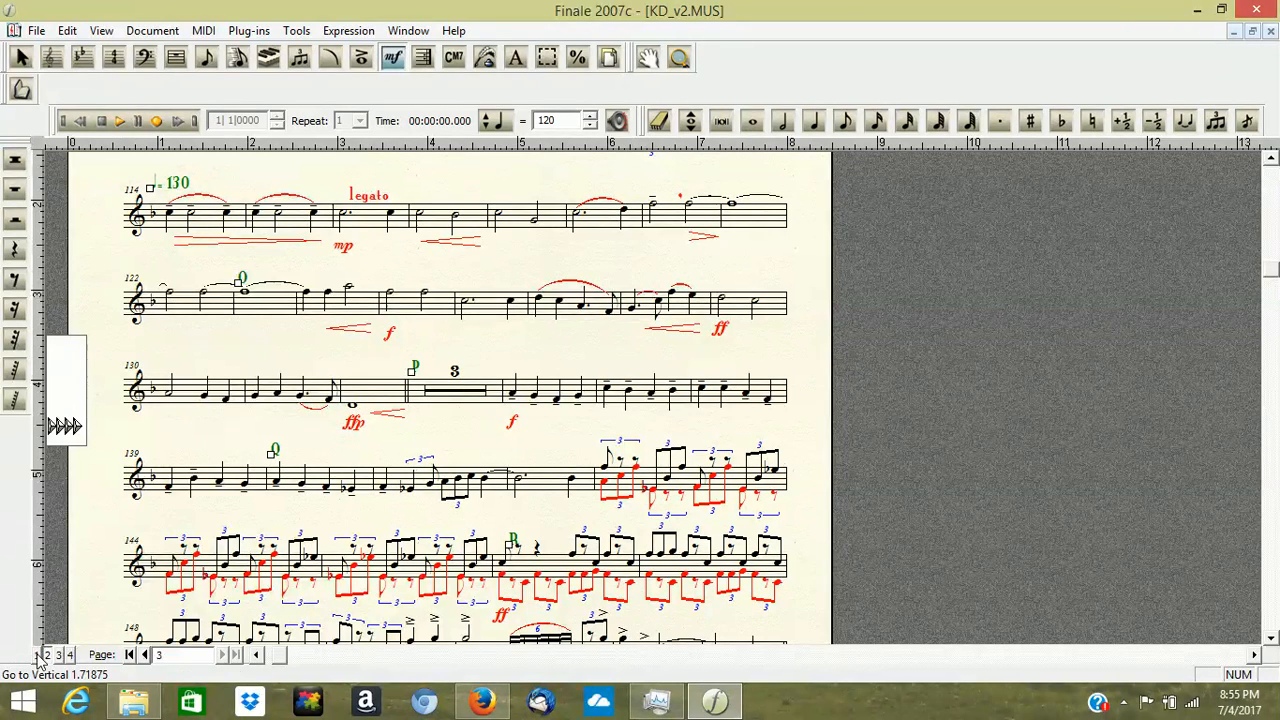
pyautogui.moveTo(331, 421)
pyautogui.mouseDown()
pyautogui.moveTo(358, 454)
pyautogui.moveTo(354, 422)
pyautogui.mouseUp()
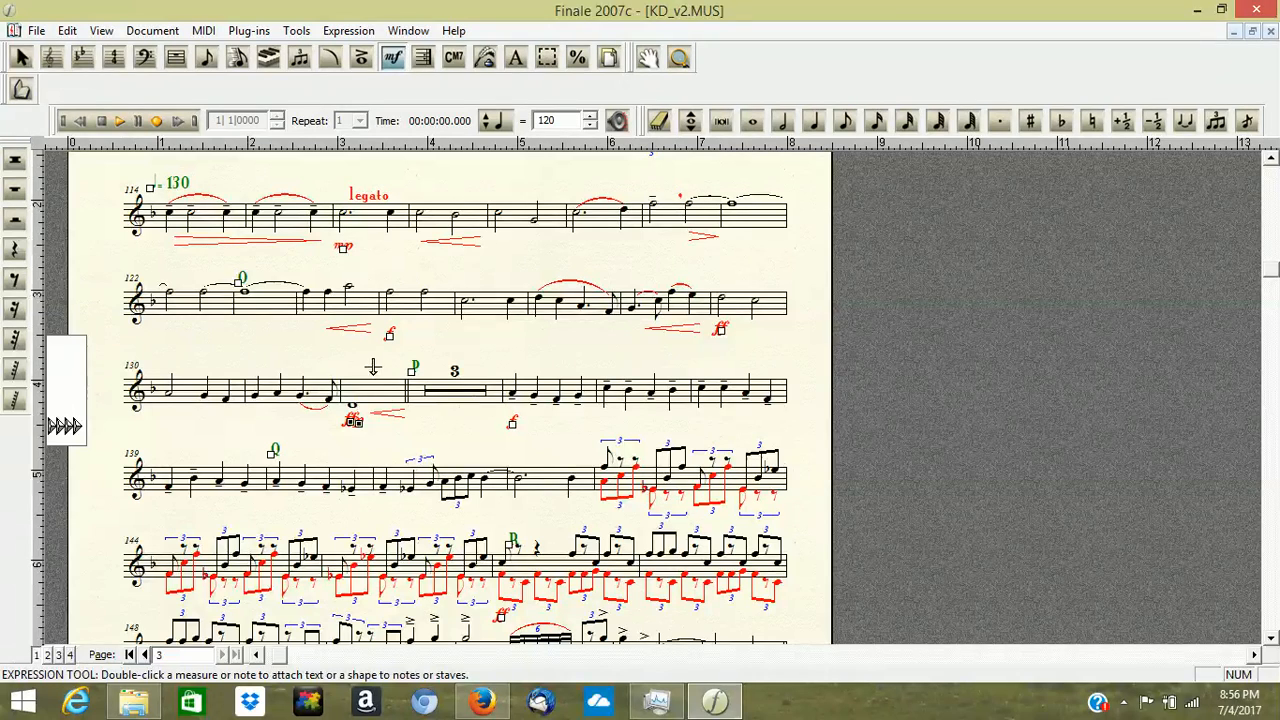
pyautogui.click(371, 364)
pyautogui.moveTo(271, 454); pyautogui.dragTo(270, 462)
# Move rehearsal letter R up and left off the rest, nudge the ff below it left, and move S left to the start of measure 153.
pyautogui.moveTo(1270, 286); pyautogui.dragTo(1270, 403)
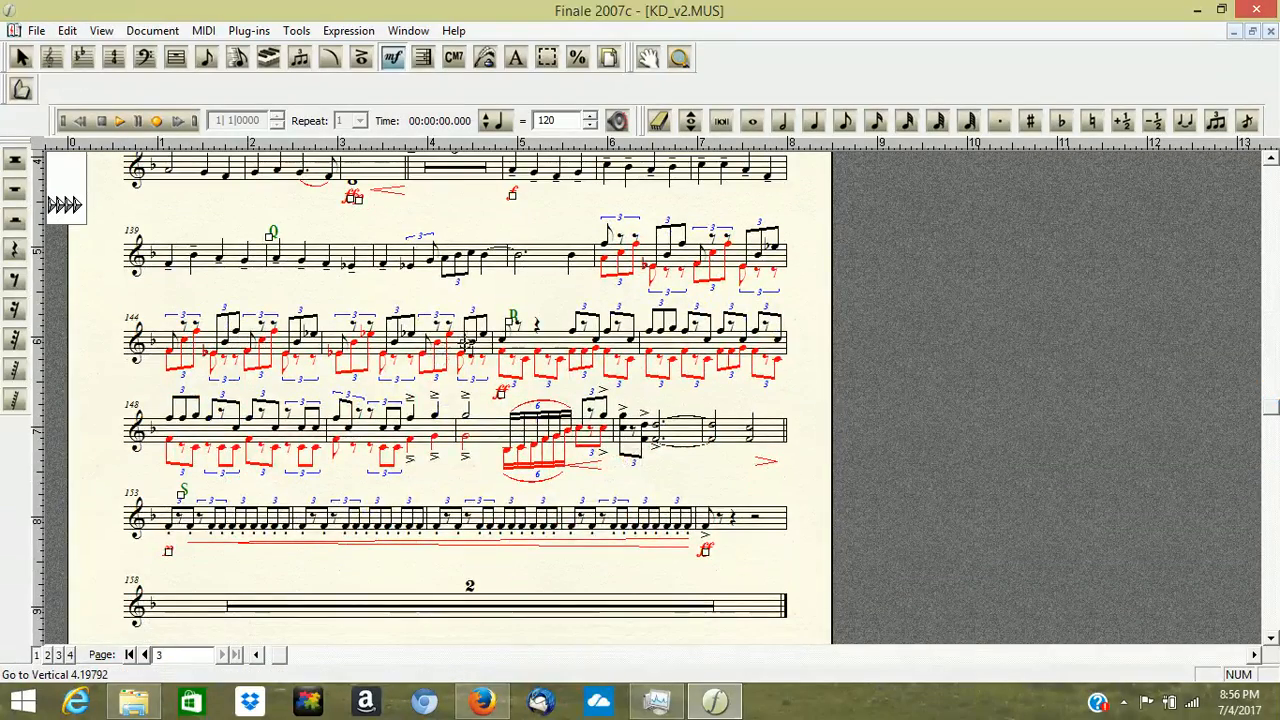
pyautogui.moveTo(508, 318); pyautogui.dragTo(497, 320)
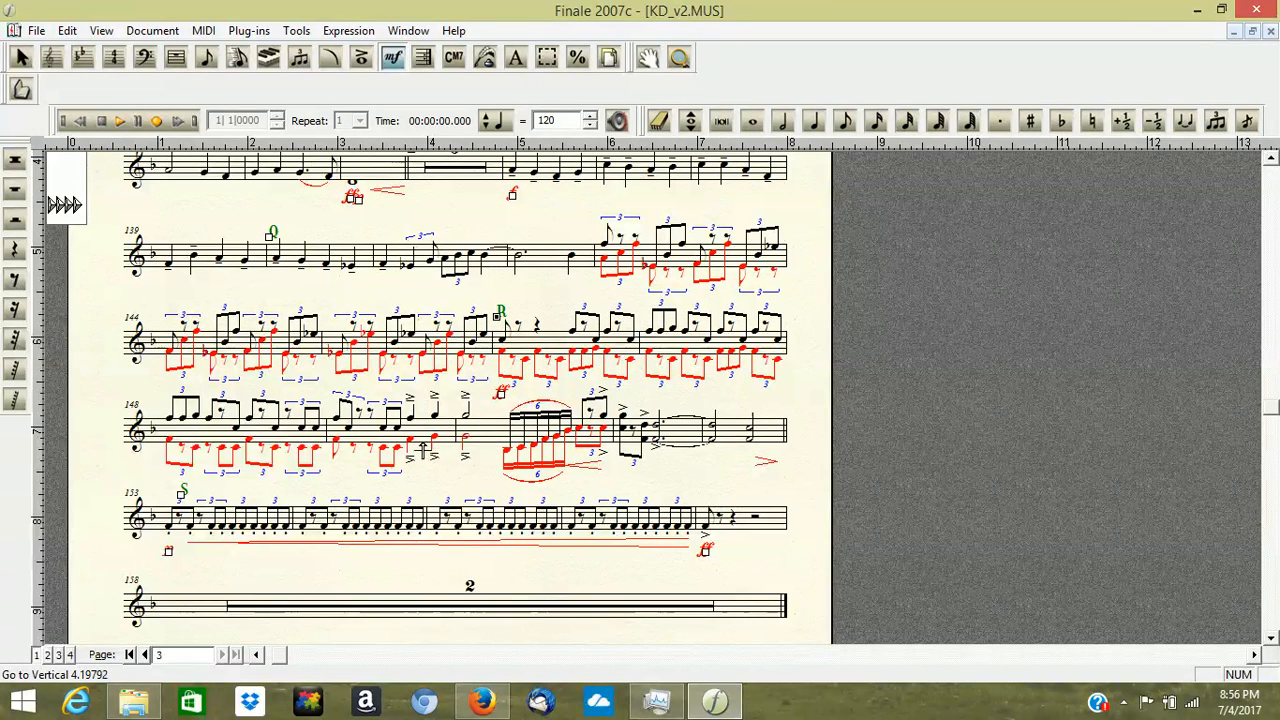
pyautogui.click(499, 392)
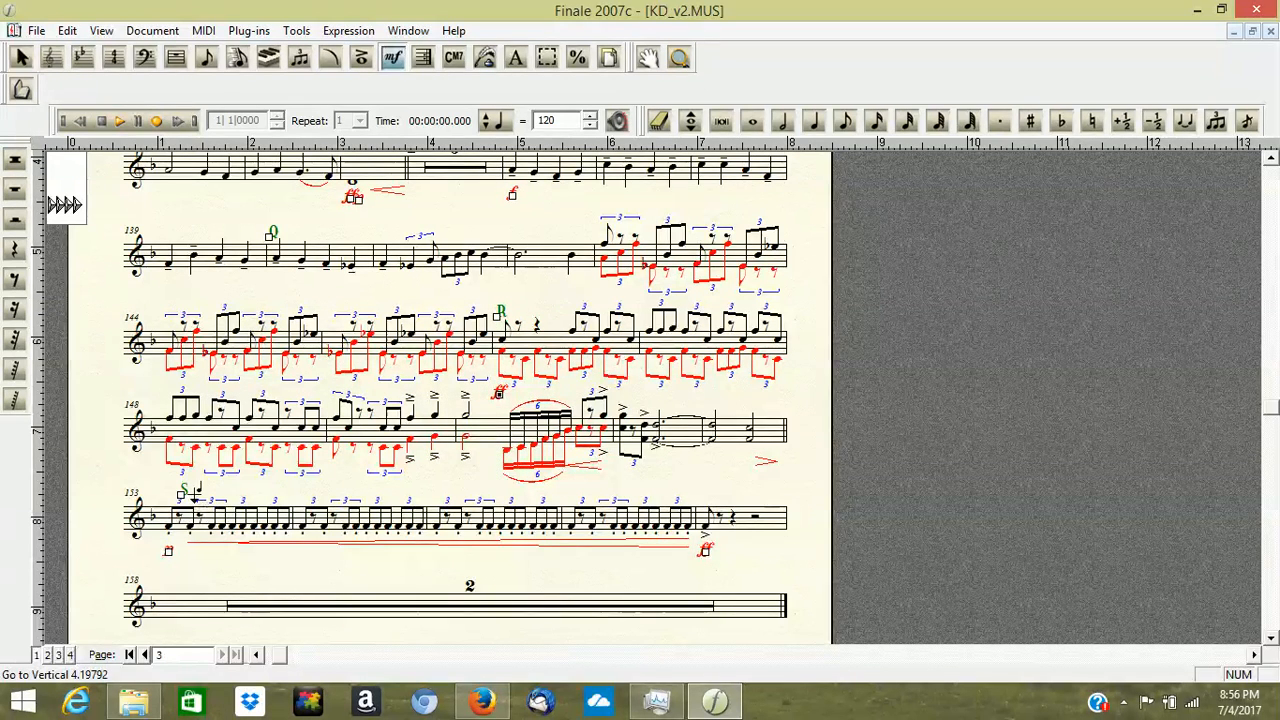
pyautogui.moveTo(182, 492); pyautogui.dragTo(157, 492)
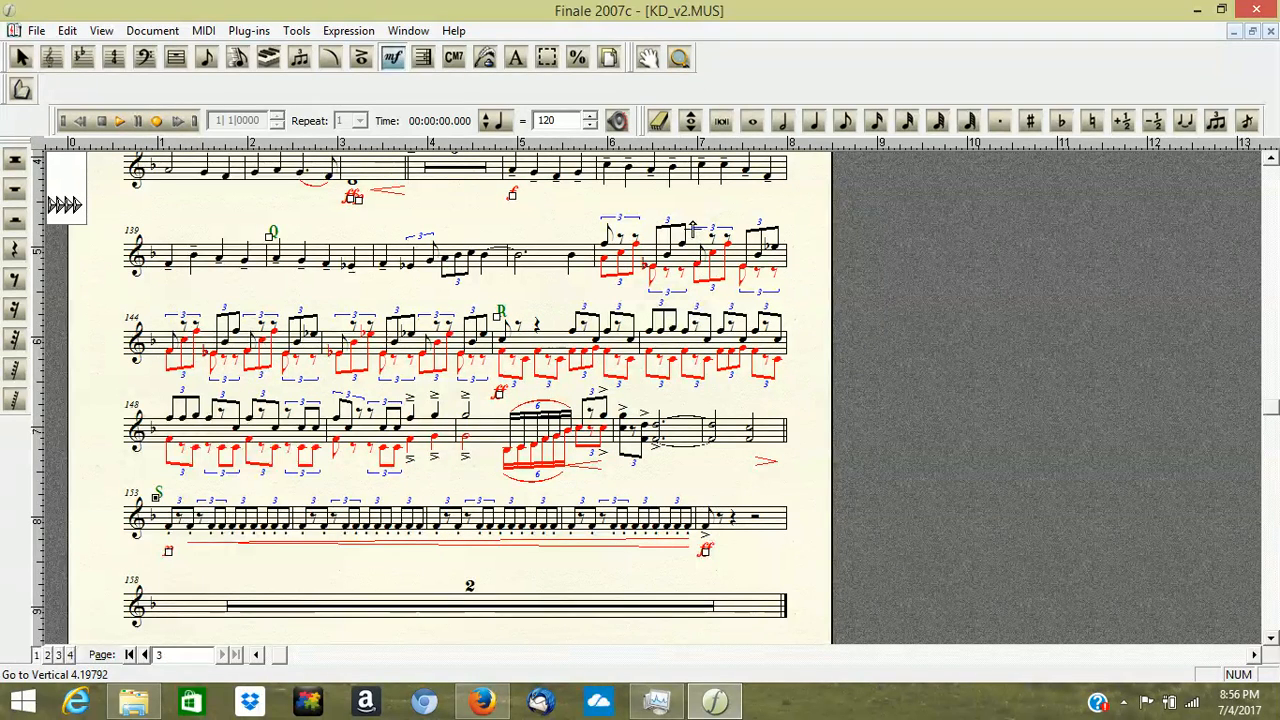
# Raise the decrescendo hairpin beneath the last half note before rehearsal letter S closer to the staff with the Smart Shape tool.
pyautogui.click(330, 55)
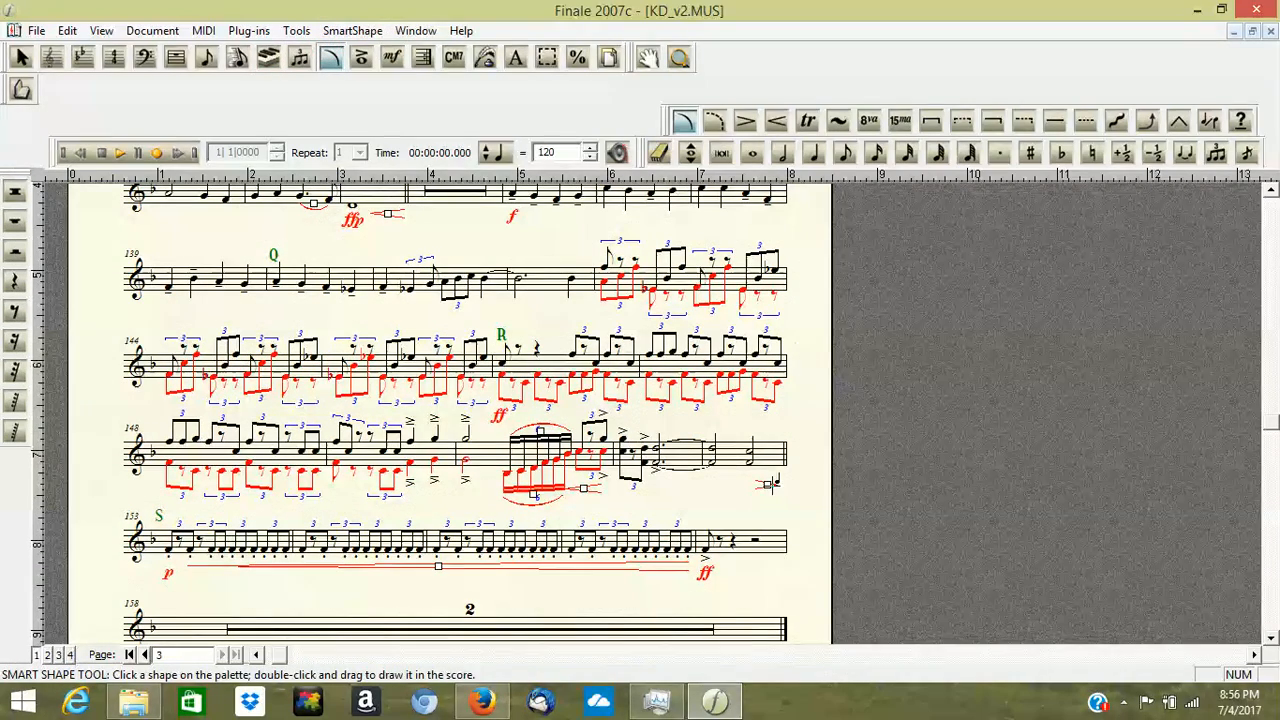
pyautogui.click(766, 482)
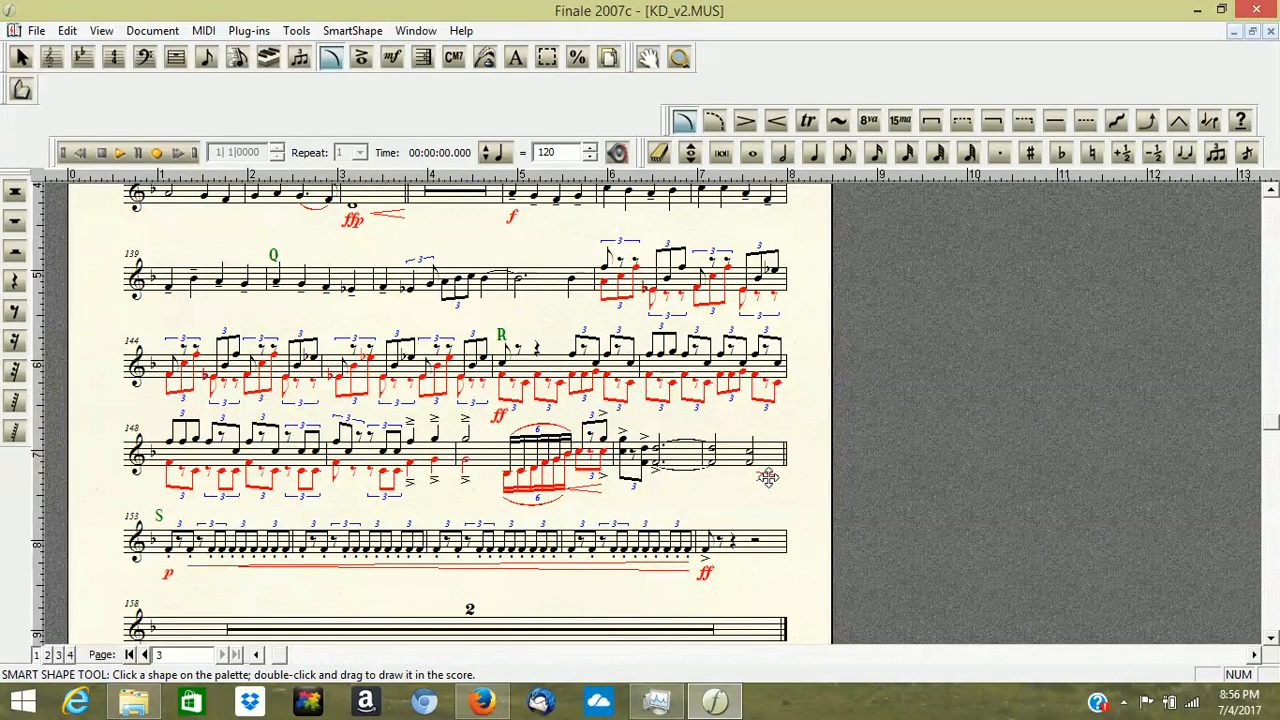
pyautogui.moveTo(768, 478); pyautogui.dragTo(768, 477)
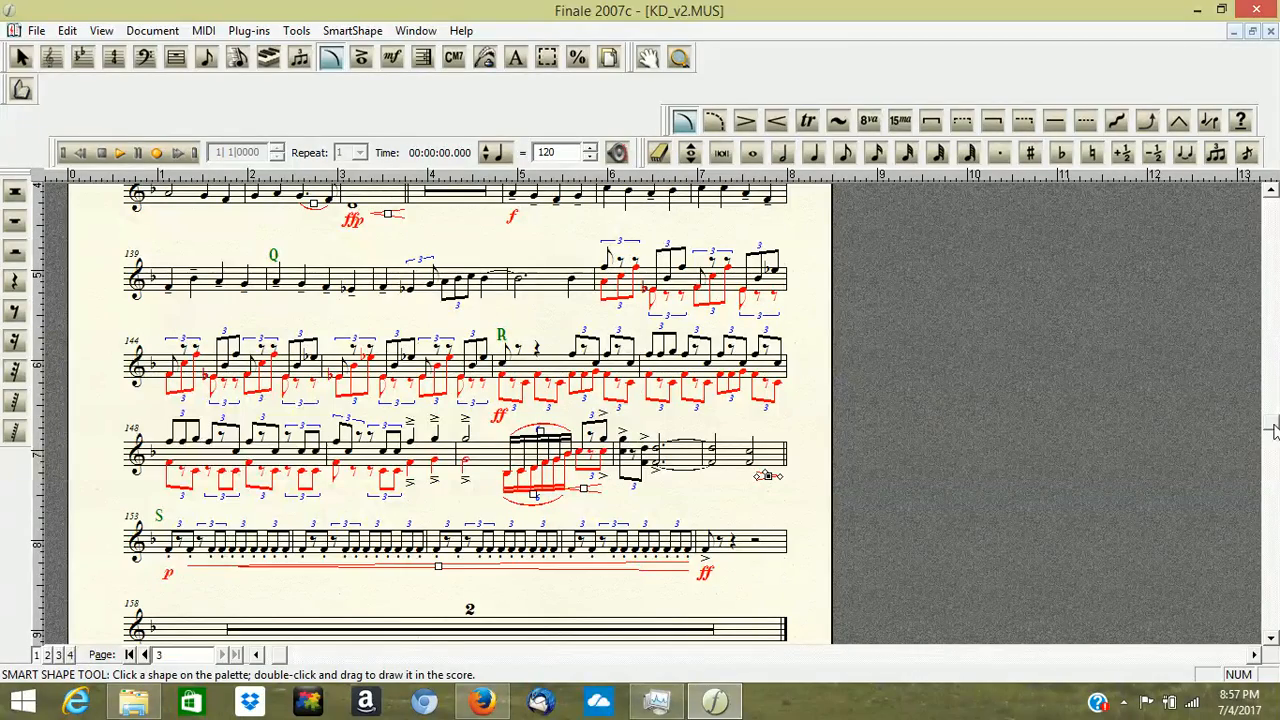
# Lower the running title and the page number at the top of page 2 slightly with the Text tool.
pyautogui.moveTo(1272, 428); pyautogui.dragTo(1272, 200)
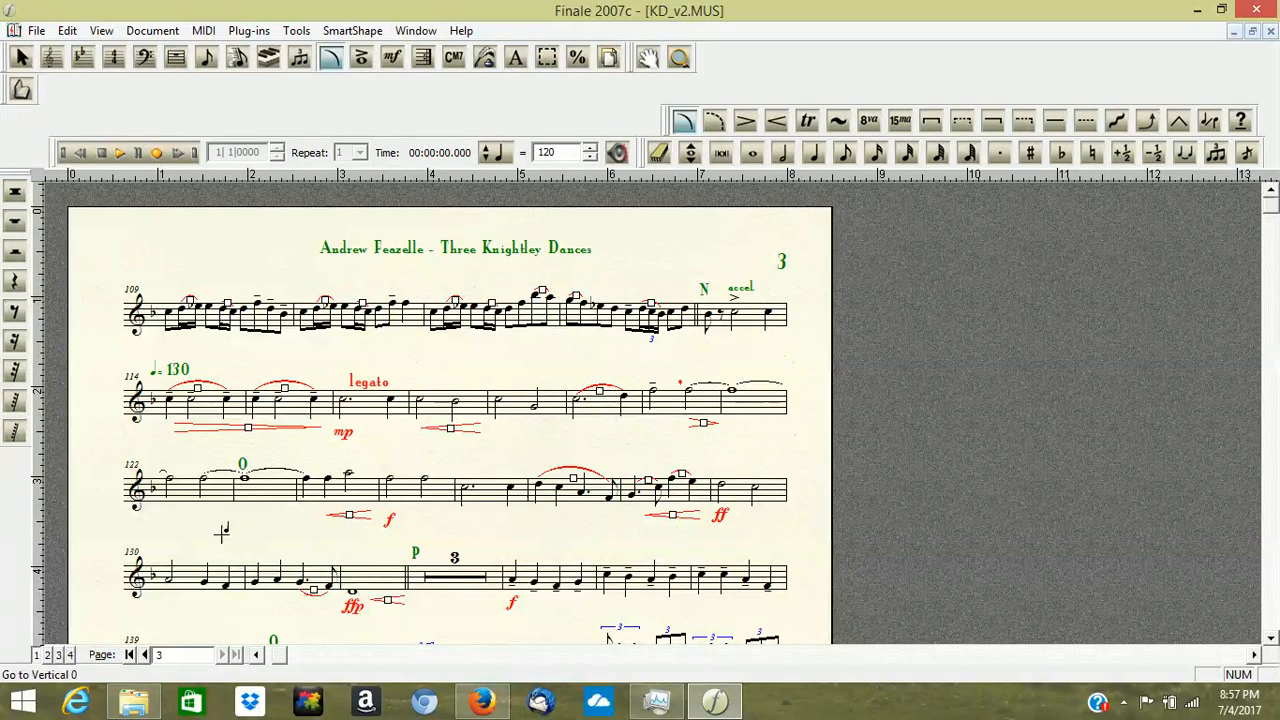
pyautogui.click(145, 654)
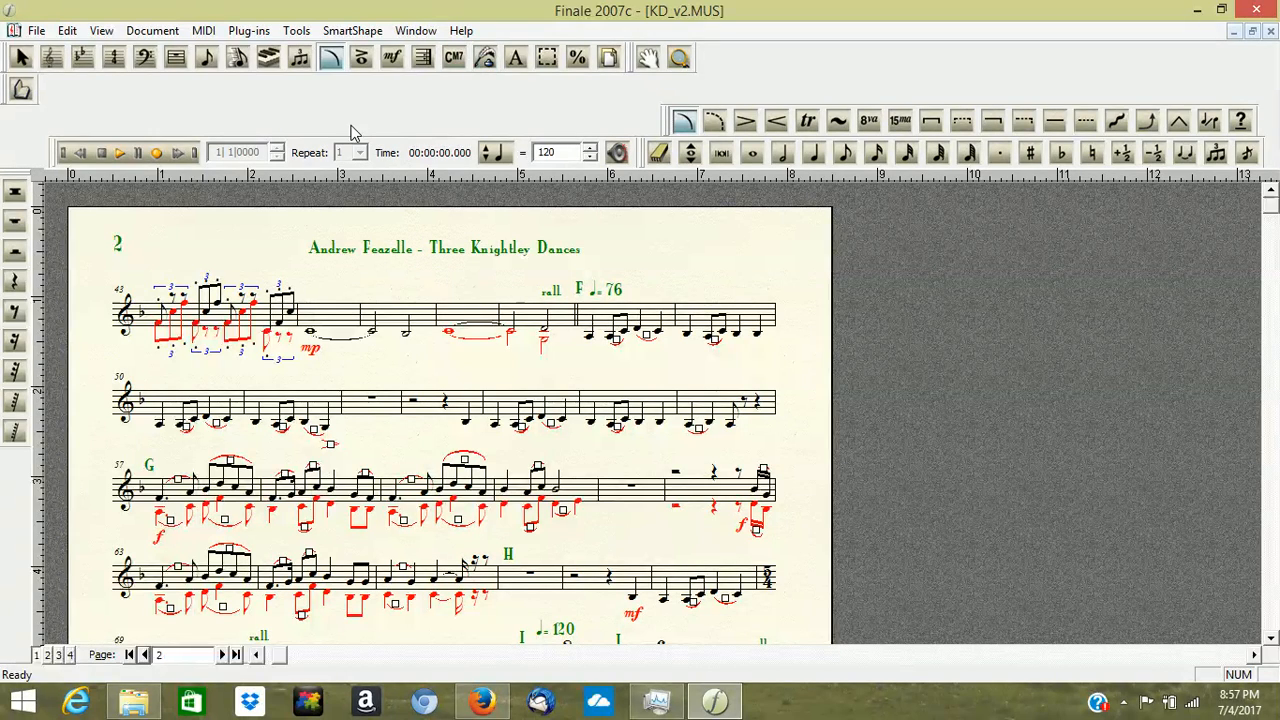
pyautogui.click(516, 57)
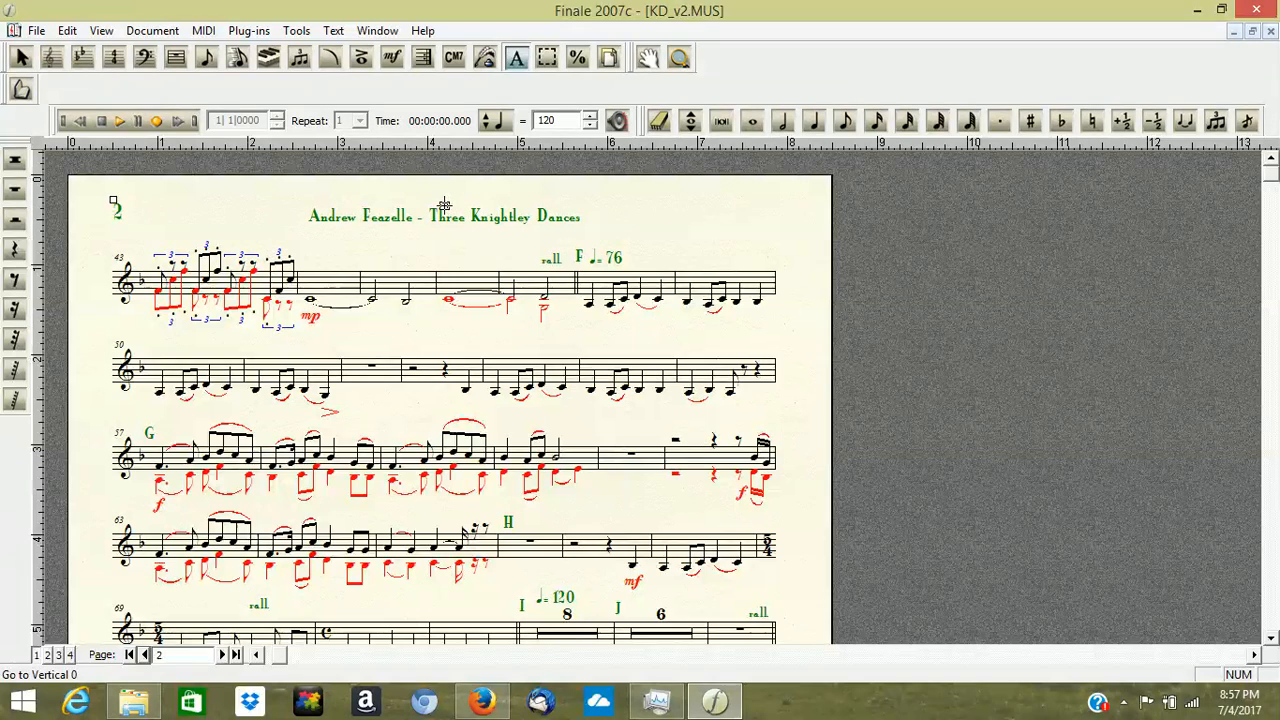
pyautogui.moveTo(444, 206); pyautogui.dragTo(440, 214)
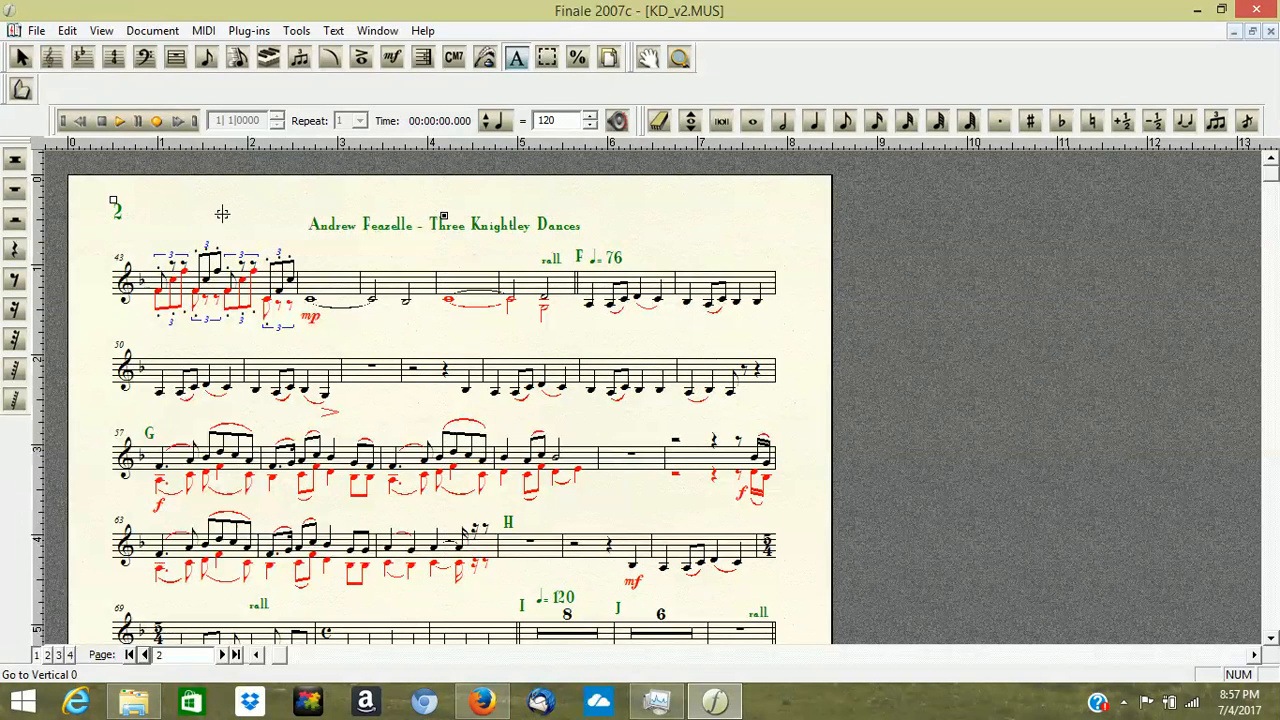
pyautogui.click(109, 199)
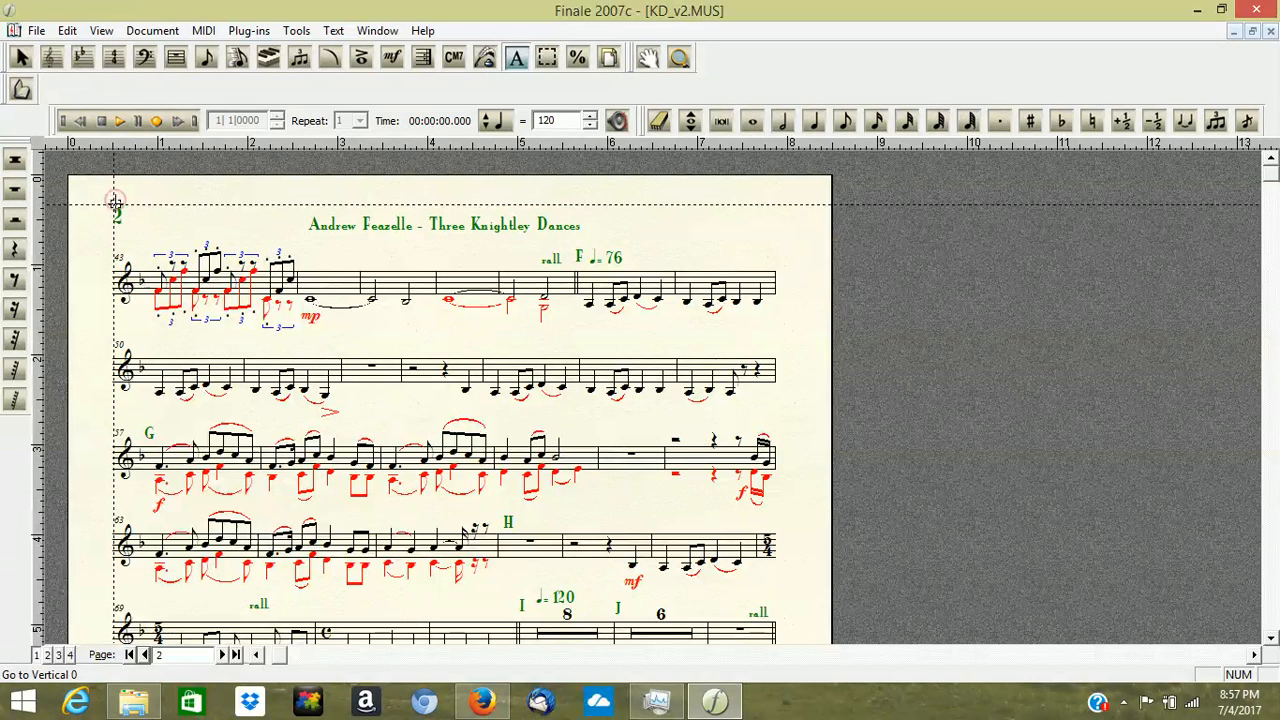
pyautogui.moveTo(115, 200); pyautogui.dragTo(115, 211)
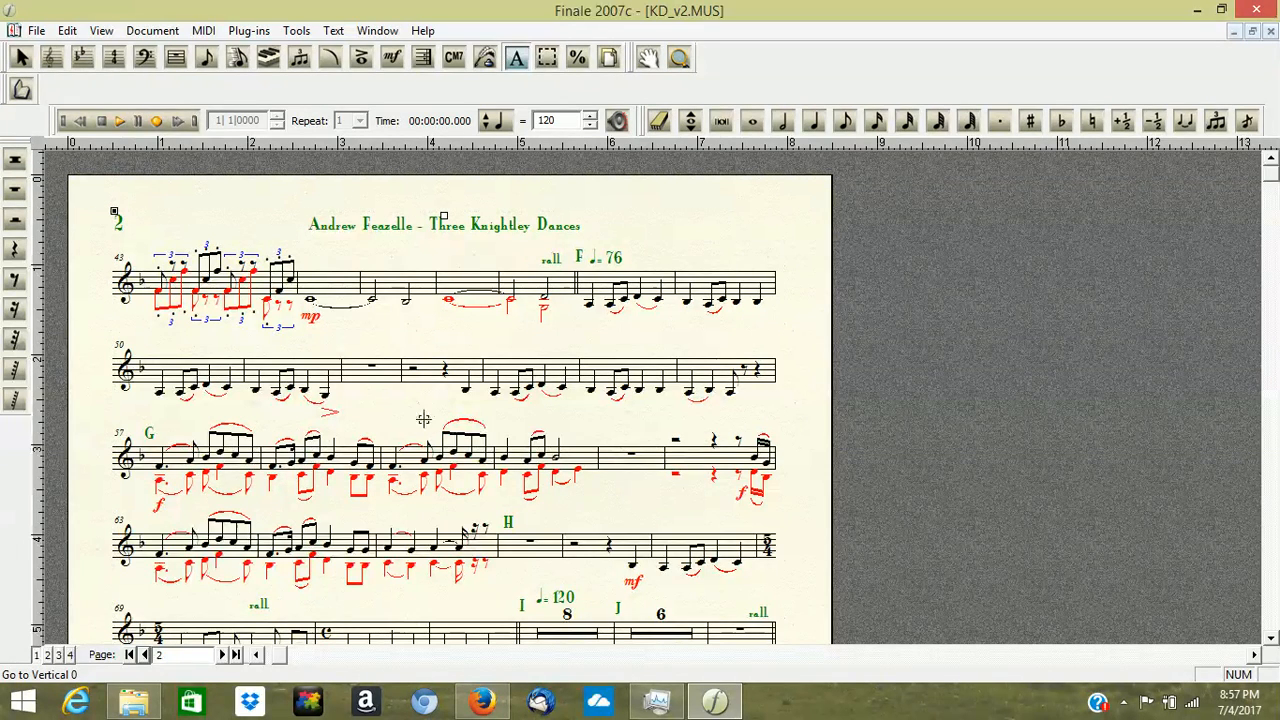
# Compare the bottom margins and lowest staves of pages 1 and 2.
pyautogui.click(146, 655)
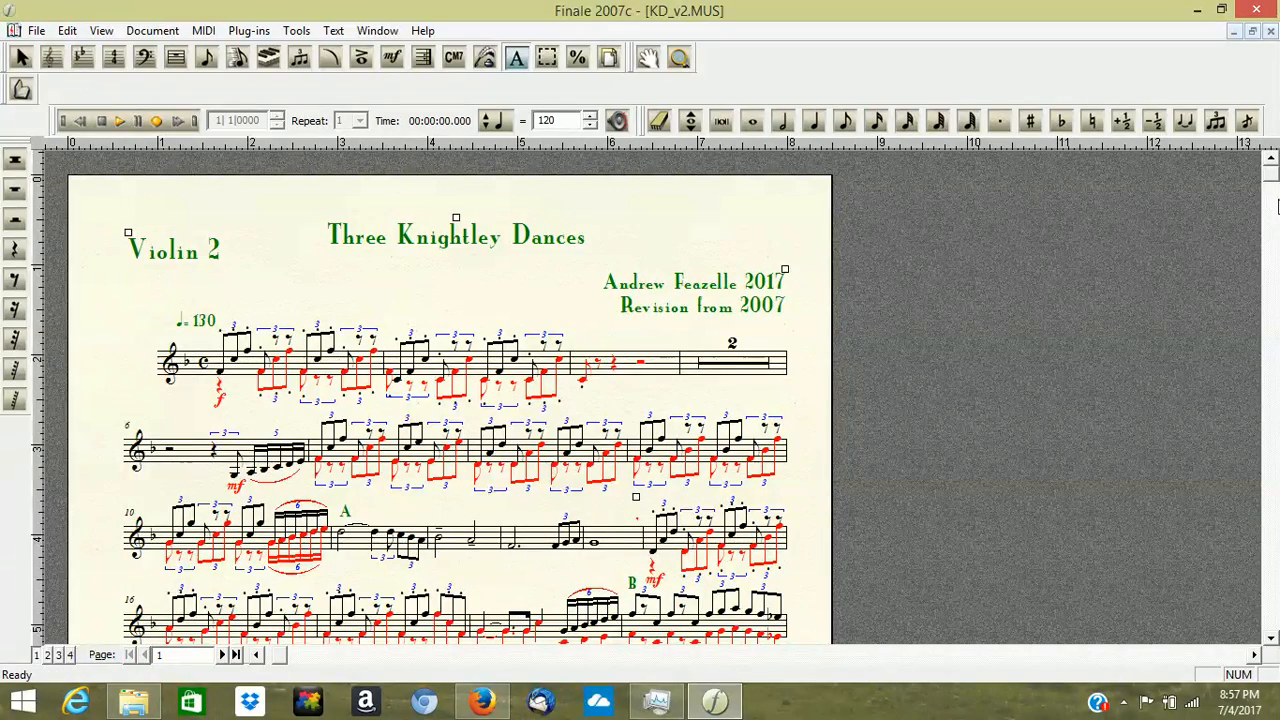
pyautogui.moveTo(1273, 180); pyautogui.dragTo(1250, 507)
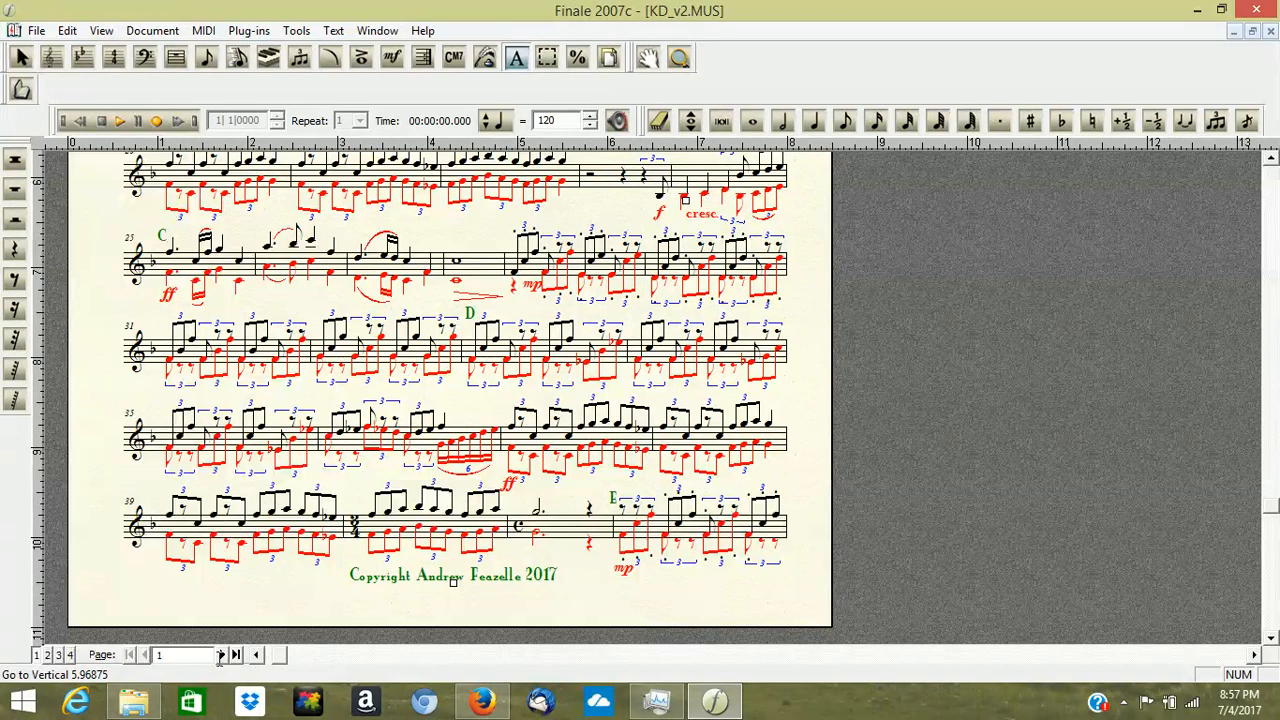
pyautogui.click(221, 655)
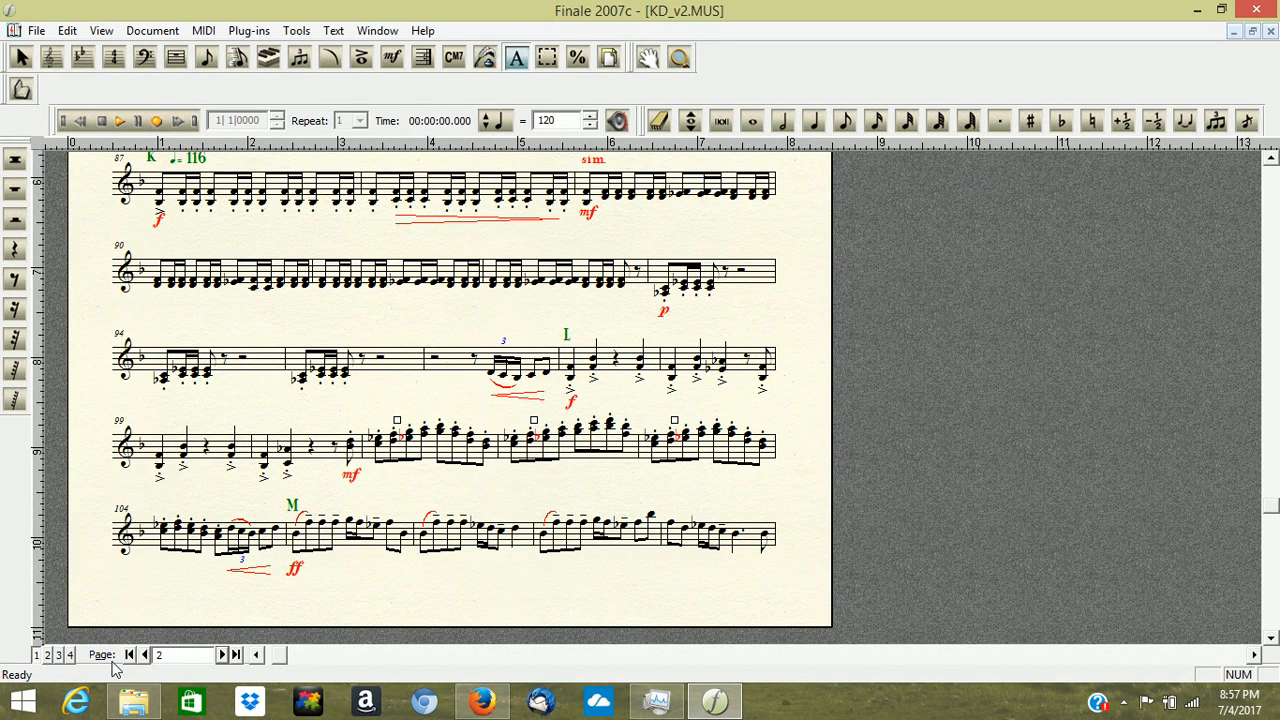
pyautogui.click(145, 655)
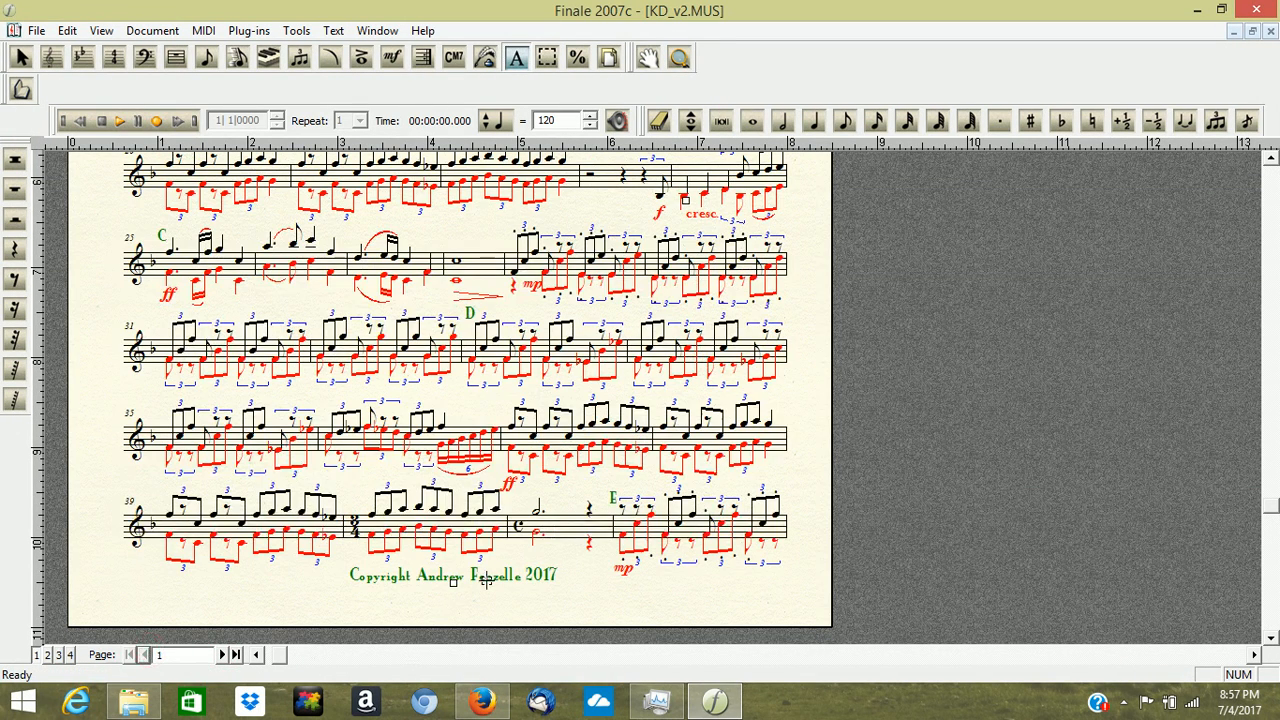
pyautogui.click(222, 655)
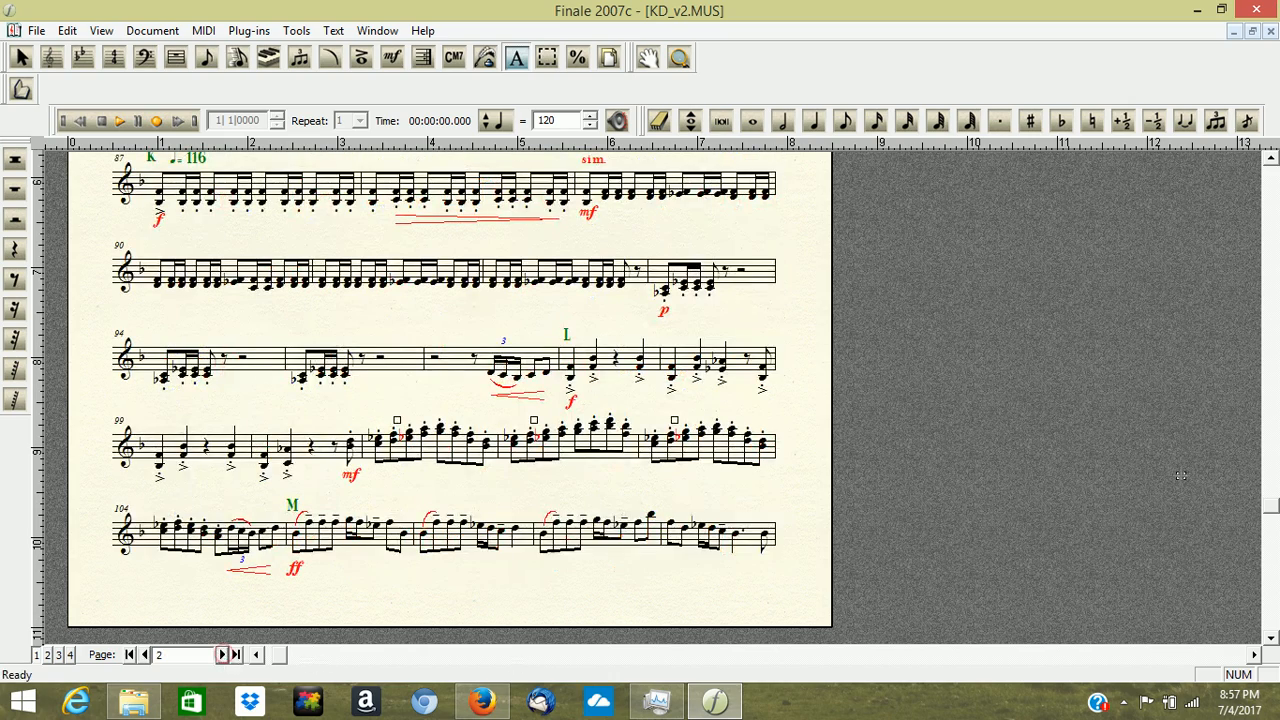
# Review page 2 from its lowest staves up to the running title, show the expression handles, and check the top of page 1.
pyautogui.moveTo(1270, 509); pyautogui.dragTo(1273, 362)
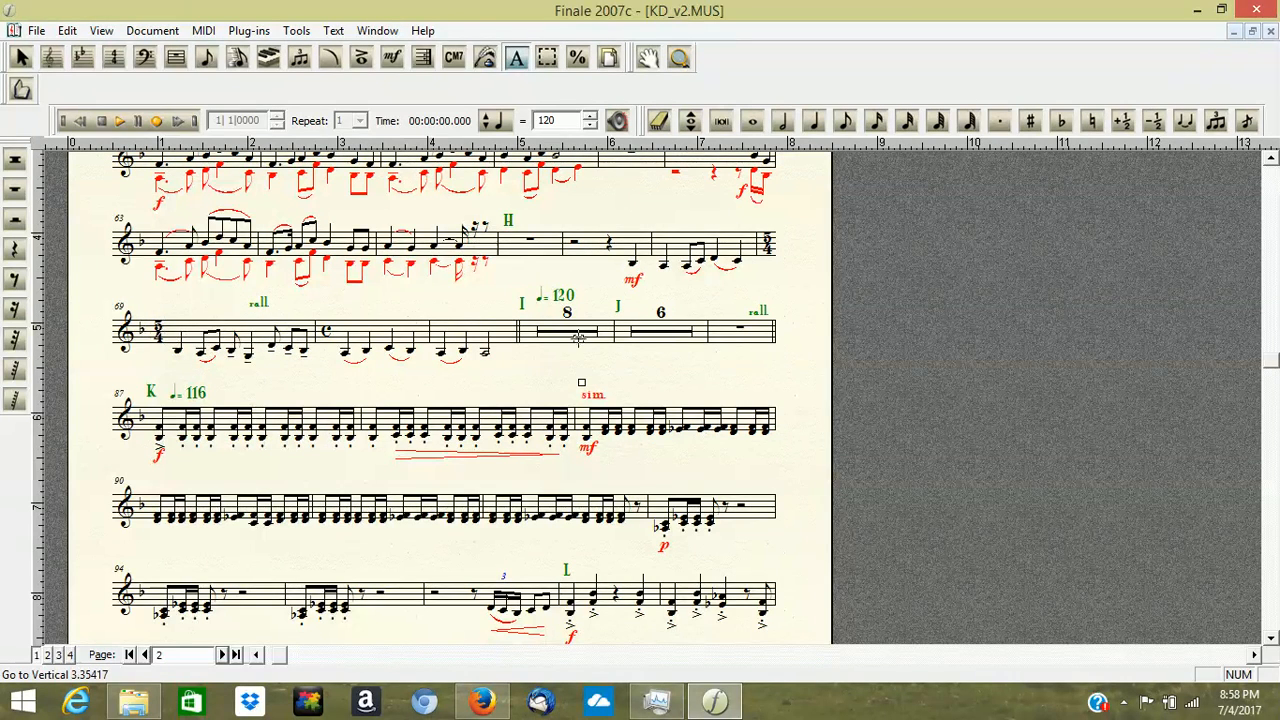
pyautogui.moveTo(1275, 366); pyautogui.dragTo(1275, 284)
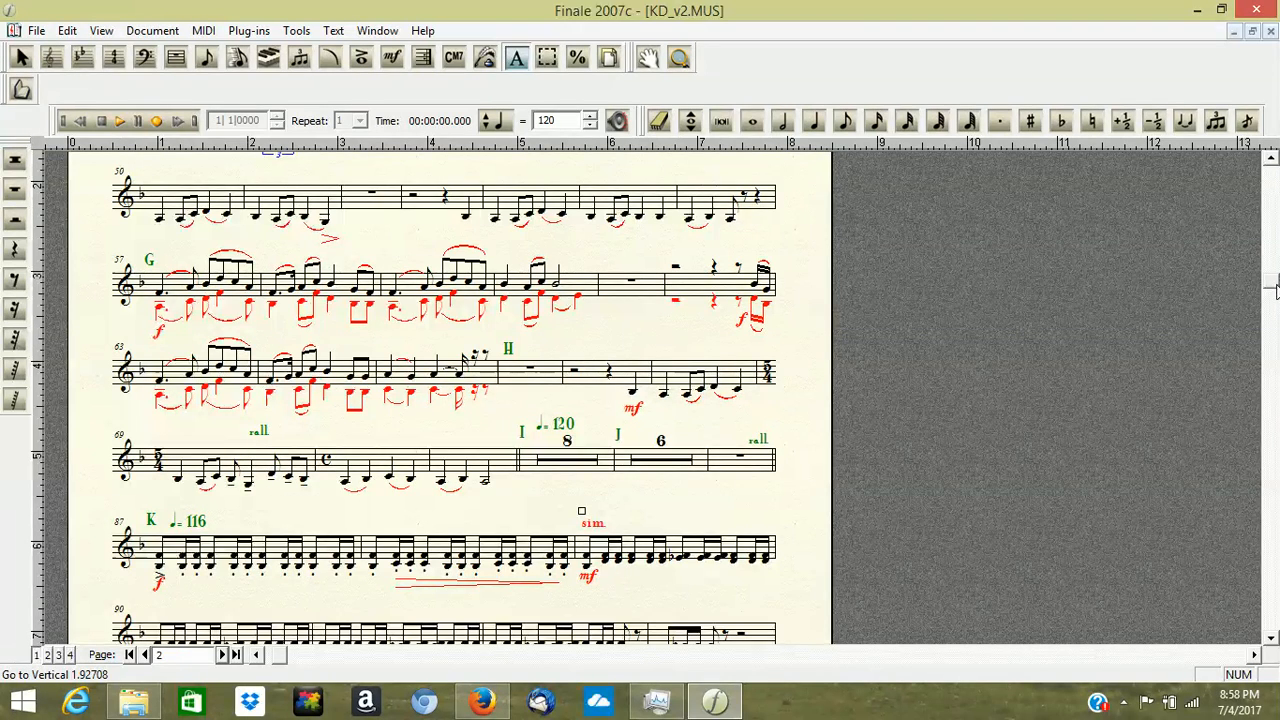
pyautogui.moveTo(1275, 286); pyautogui.dragTo(1275, 241)
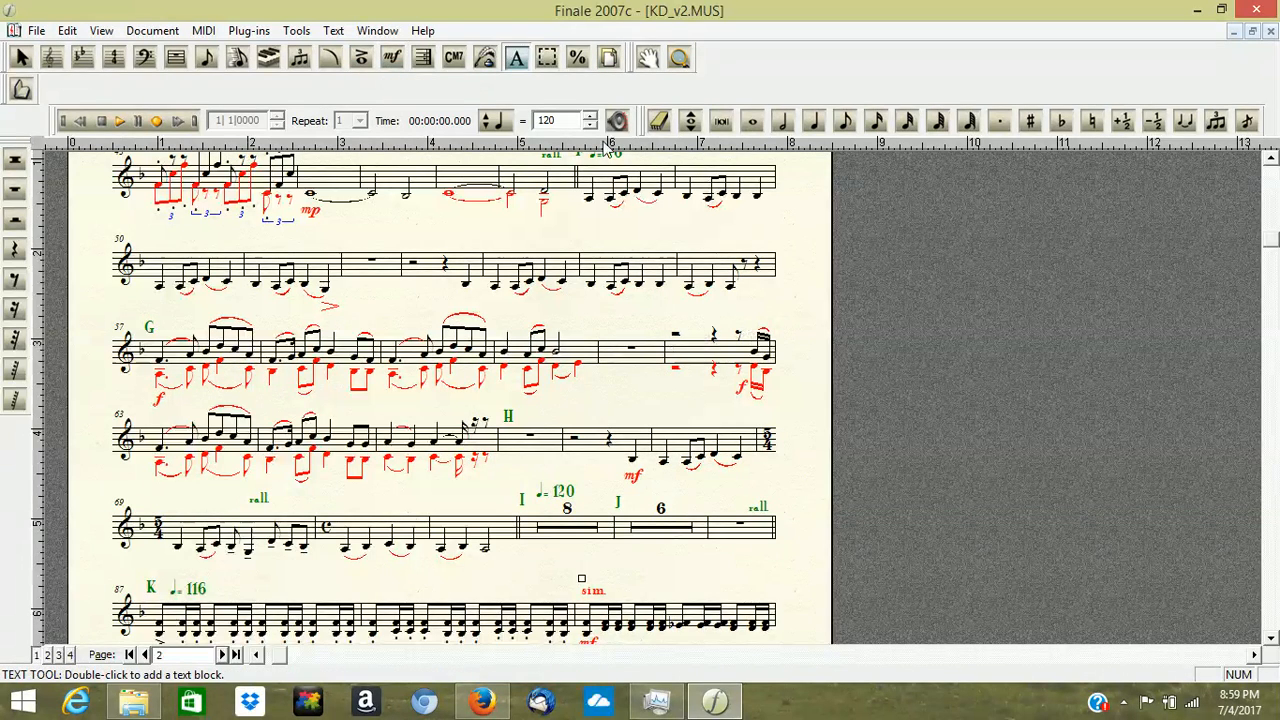
pyautogui.click(393, 58)
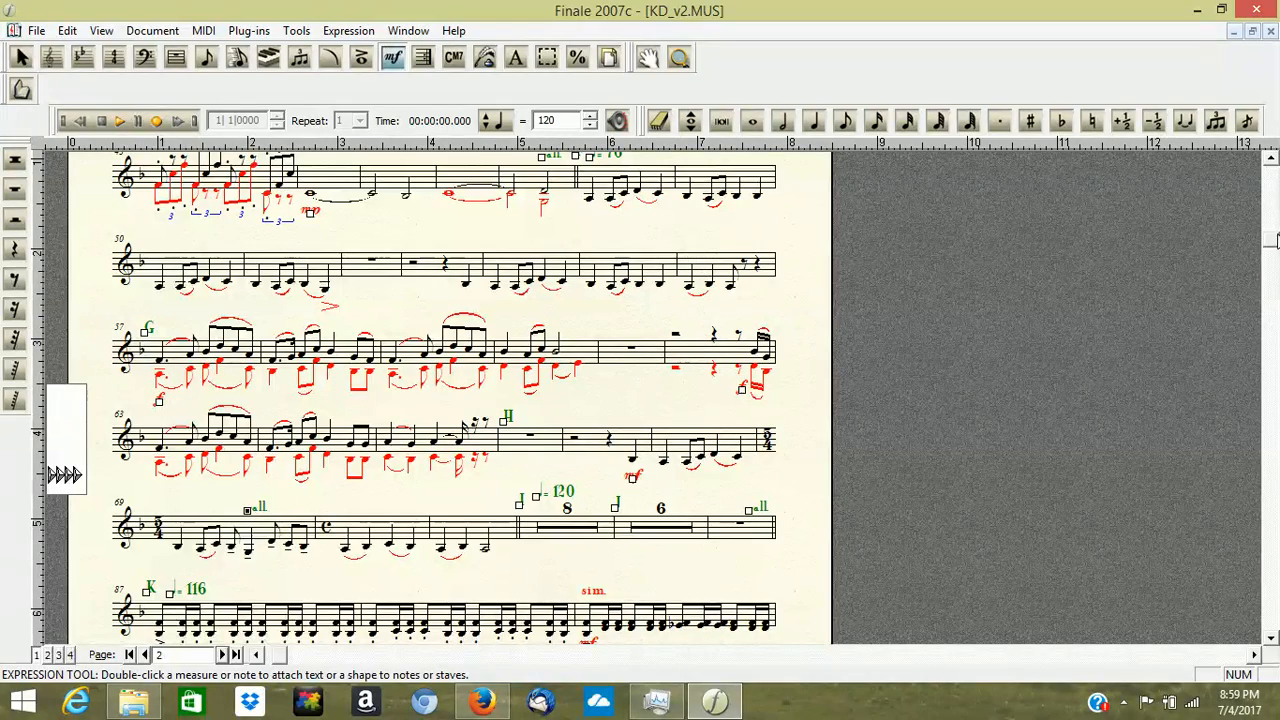
pyautogui.moveTo(1268, 240); pyautogui.dragTo(1270, 174)
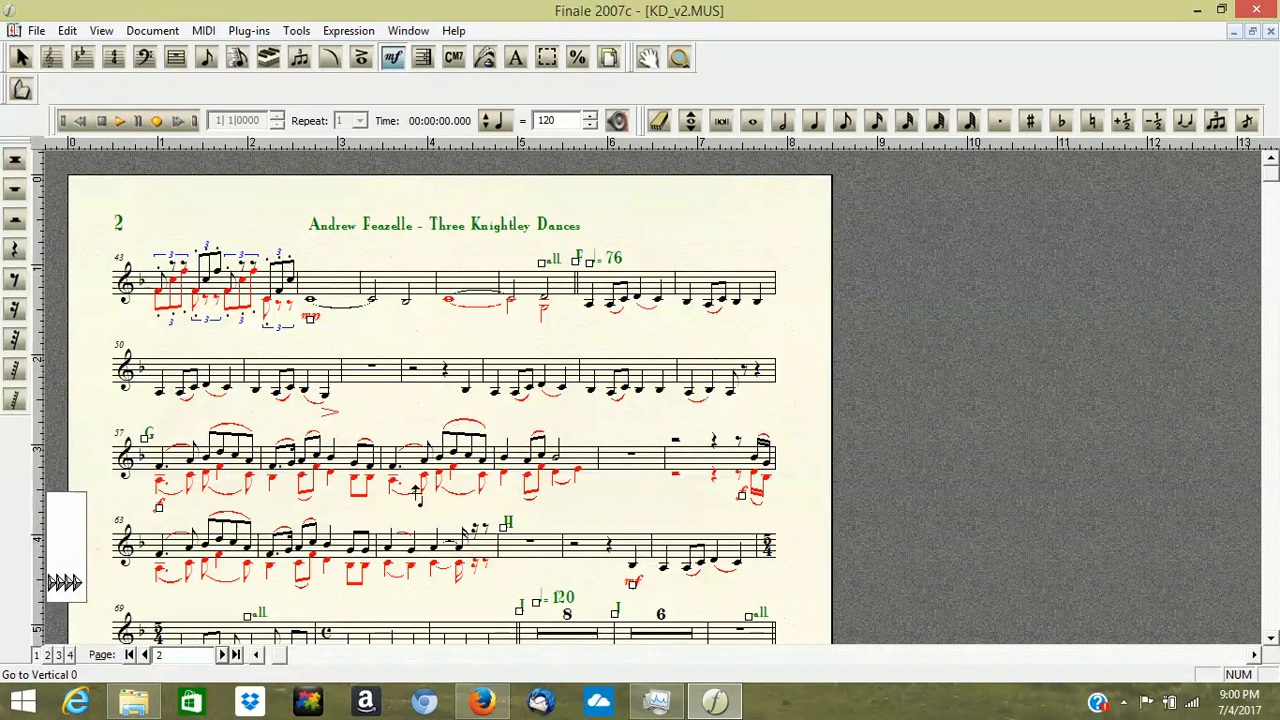
pyautogui.click(145, 654)
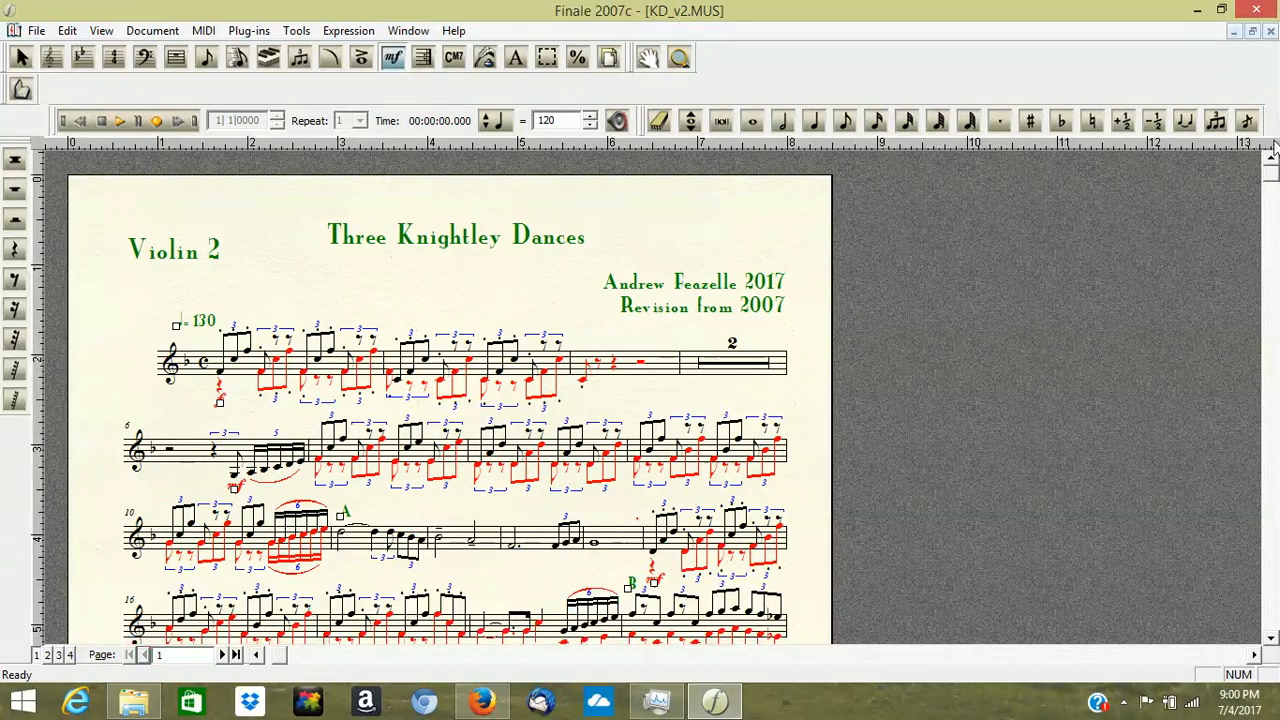
pyautogui.moveTo(1271, 177)
pyautogui.mouseDown()
pyautogui.moveTo(1274, 525)
pyautogui.moveTo(1272, 170)
pyautogui.mouseUp()
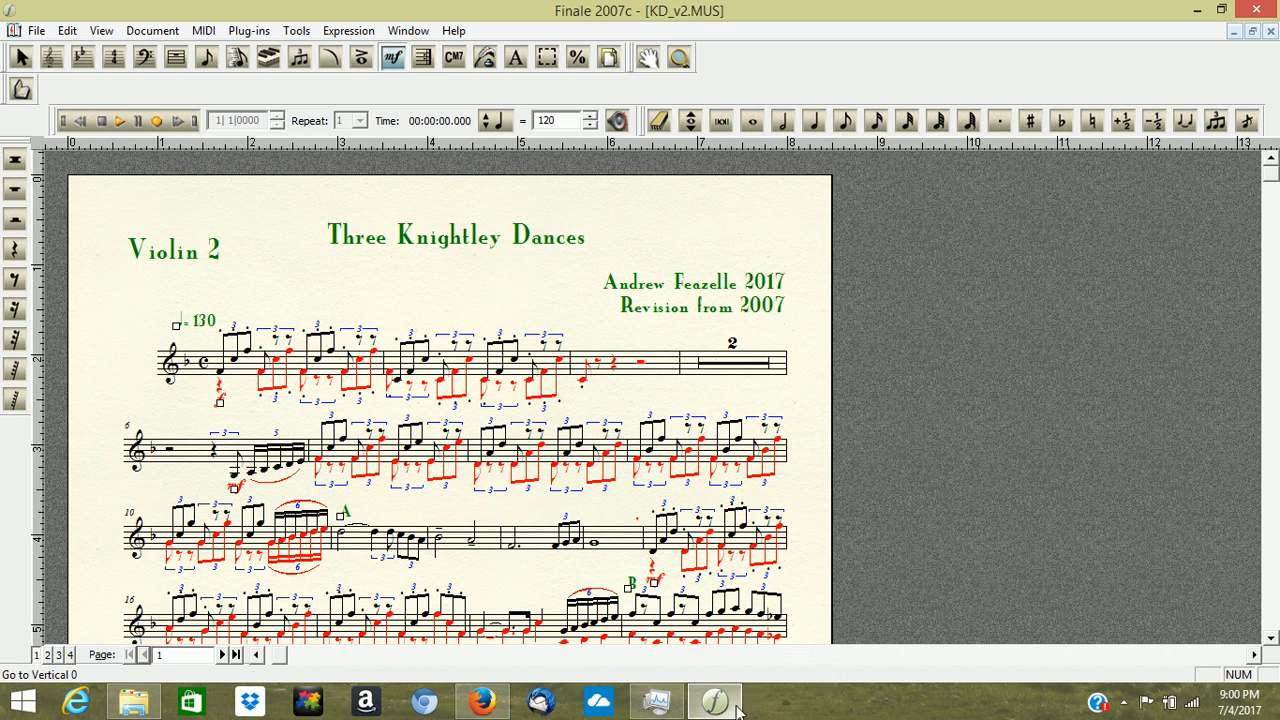
pyautogui.click(1129, 703)
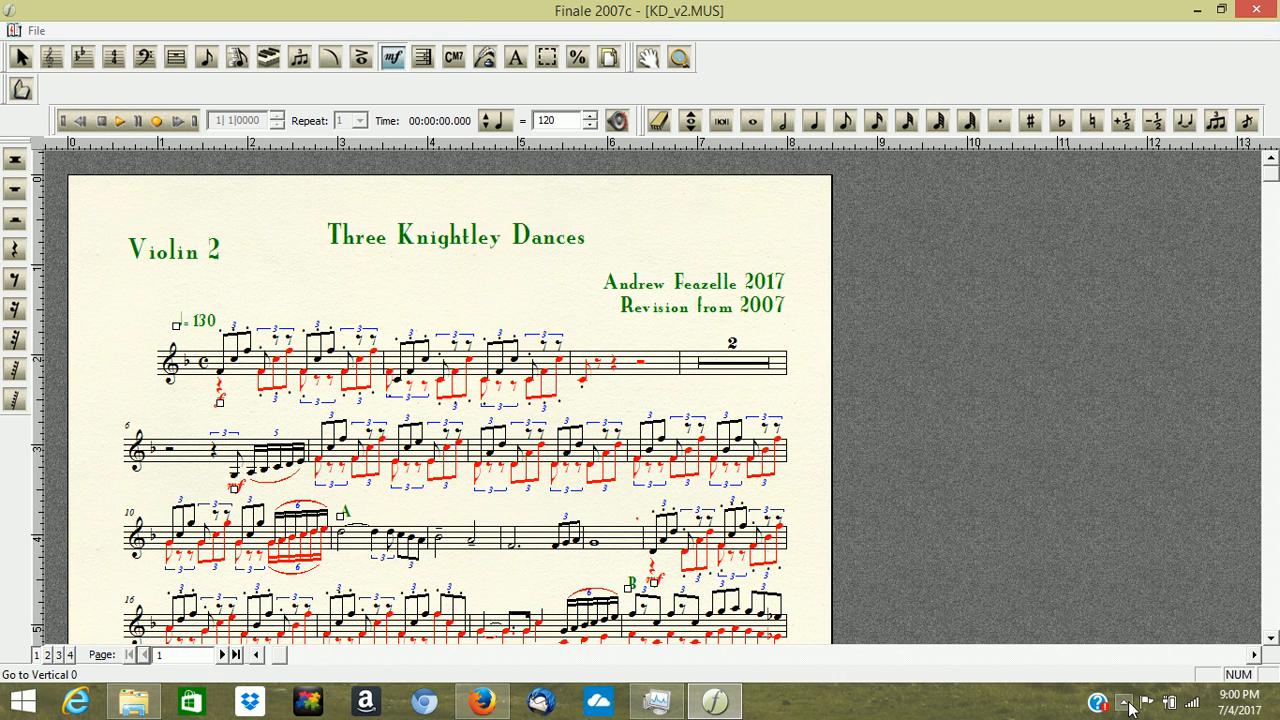